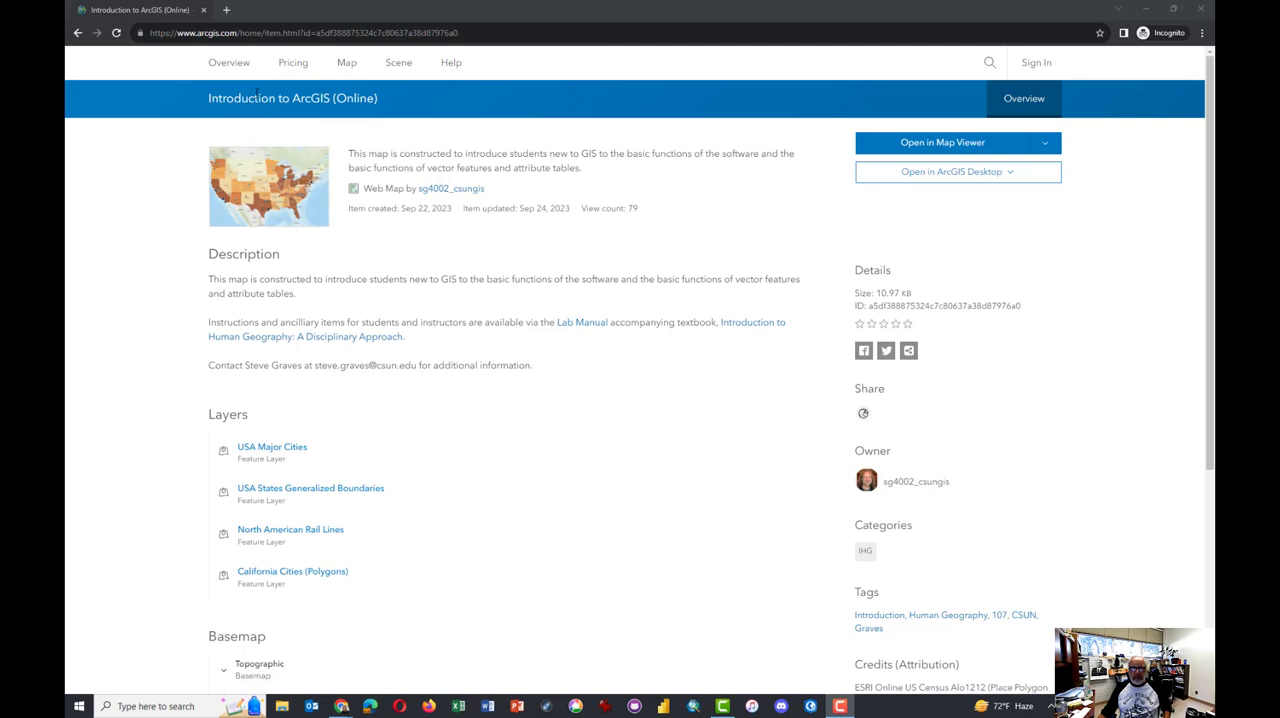
Start signing in with the ArcGIS organization URL CSUNGIS and choose the California State University Northridge login
{"action": "left_click", "coordinate": [1043, 68]}
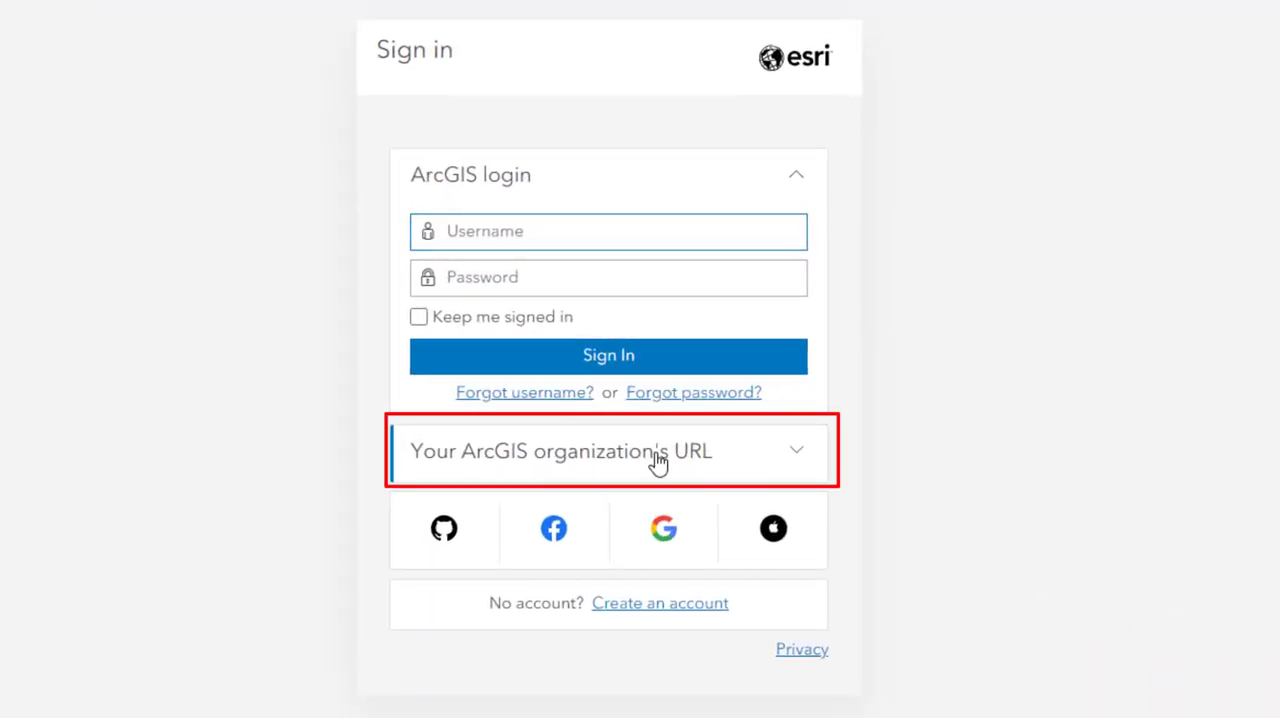
{"action": "left_click", "coordinate": [657, 460]}
{"action": "left_click", "coordinate": [551, 333]}
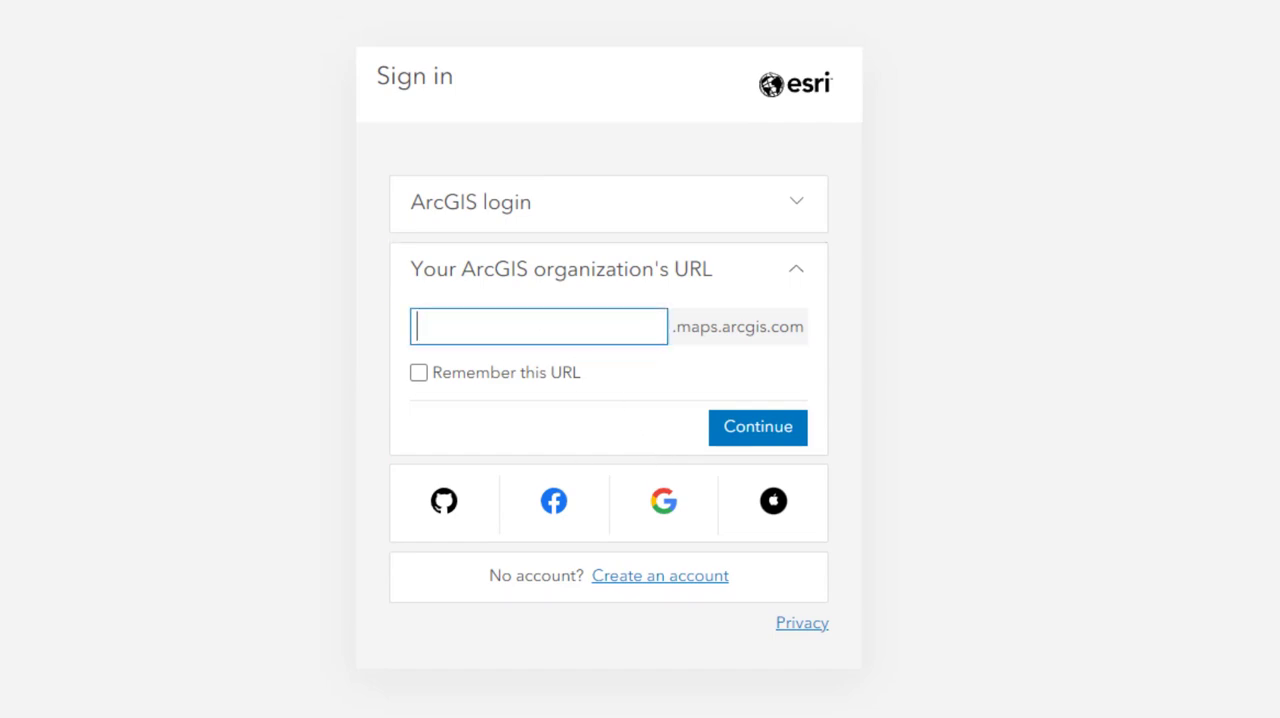
{"action": "type", "text": "CSUNGIS"}
{"action": "left_click", "coordinate": [762, 446]}
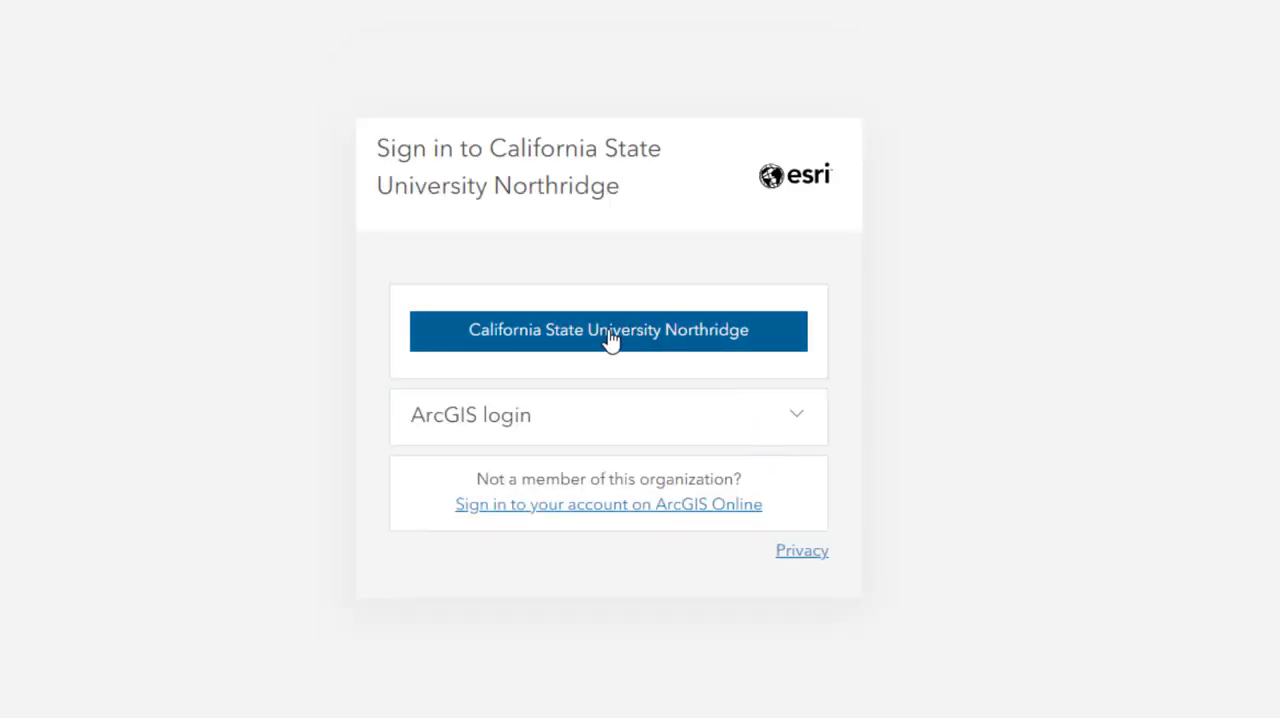
{"action": "left_click", "coordinate": [610, 338]}
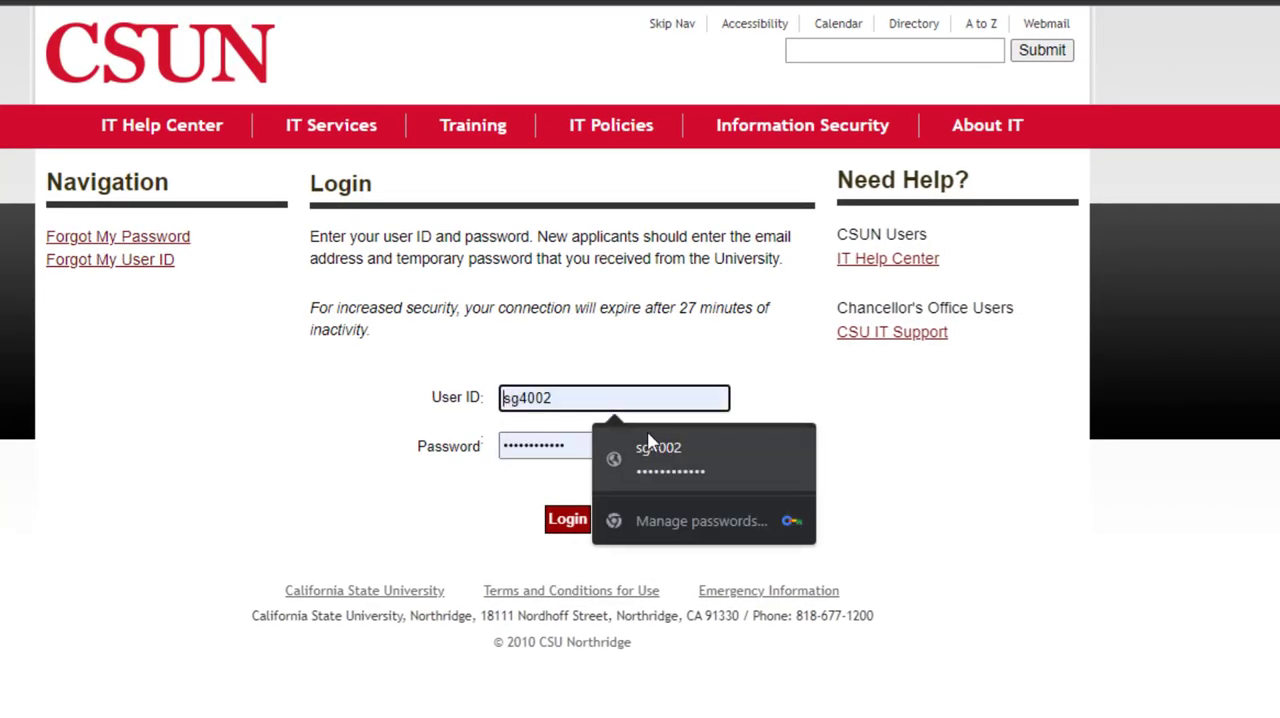
Log in with the saved user ID and account password, and state that other people use this device
{"action": "left_click", "coordinate": [665, 448]}
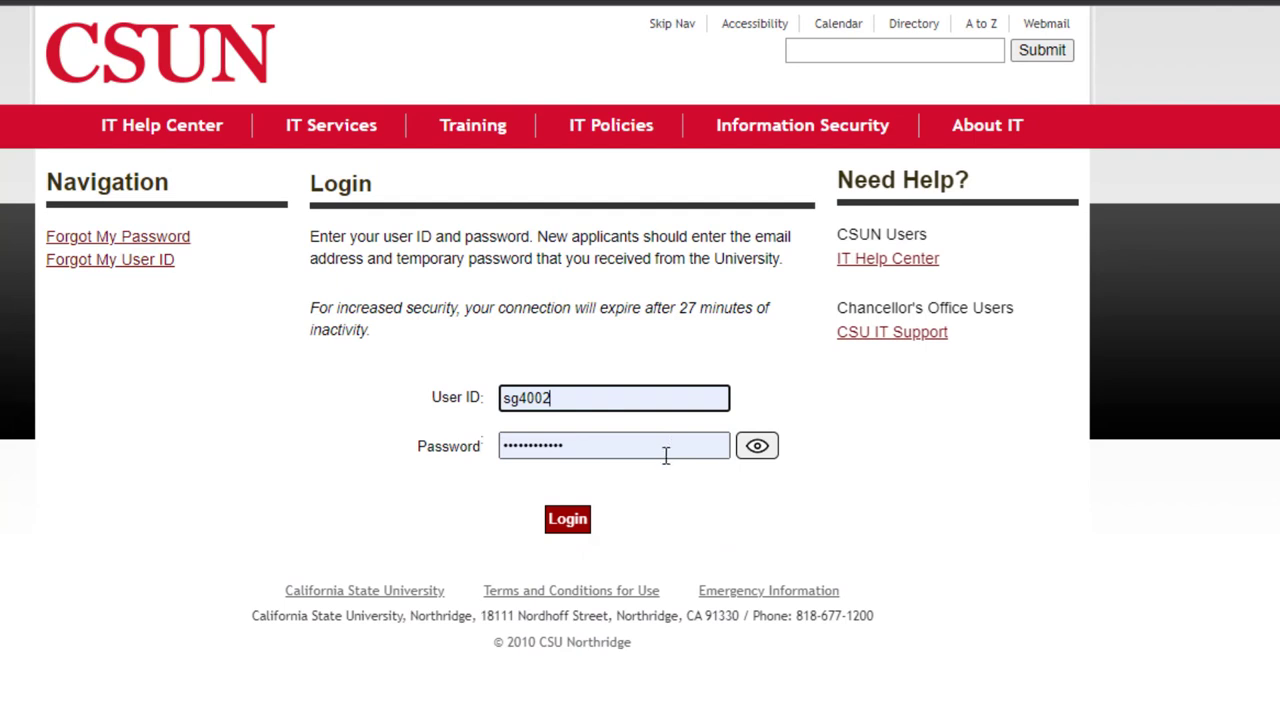
{"action": "key", "text": "Return"}
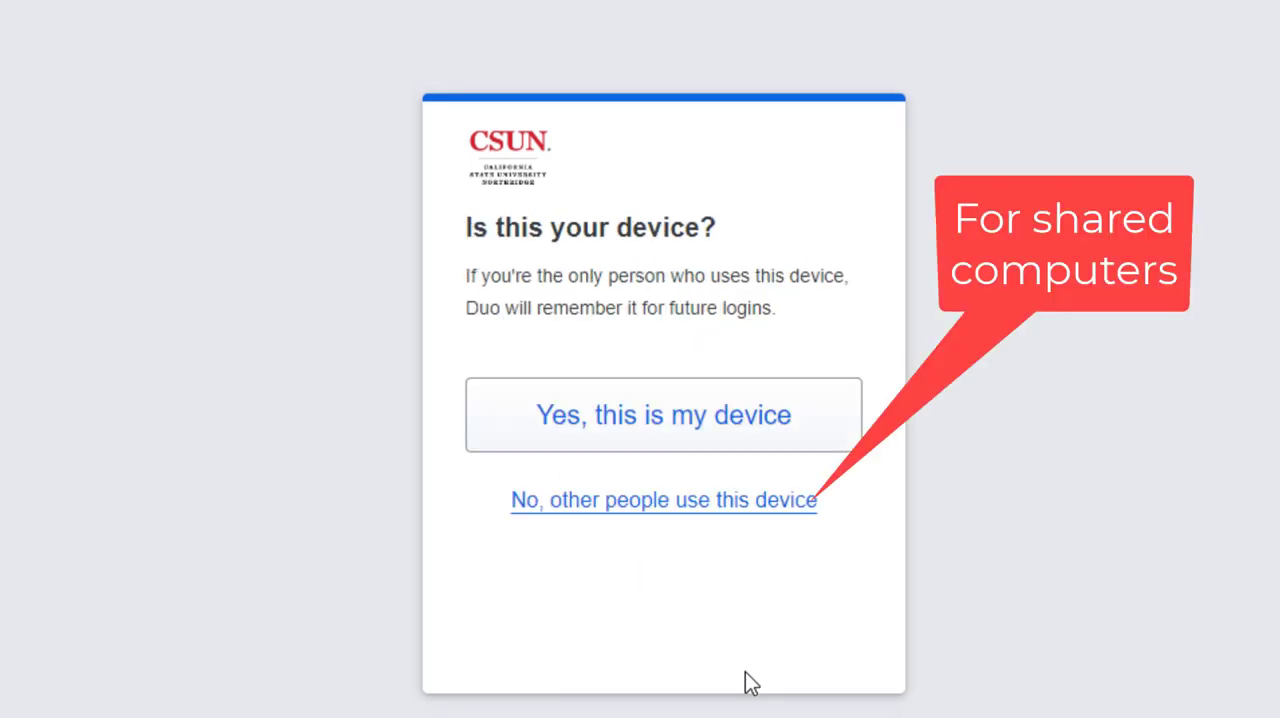
{"action": "left_click", "coordinate": [655, 505]}
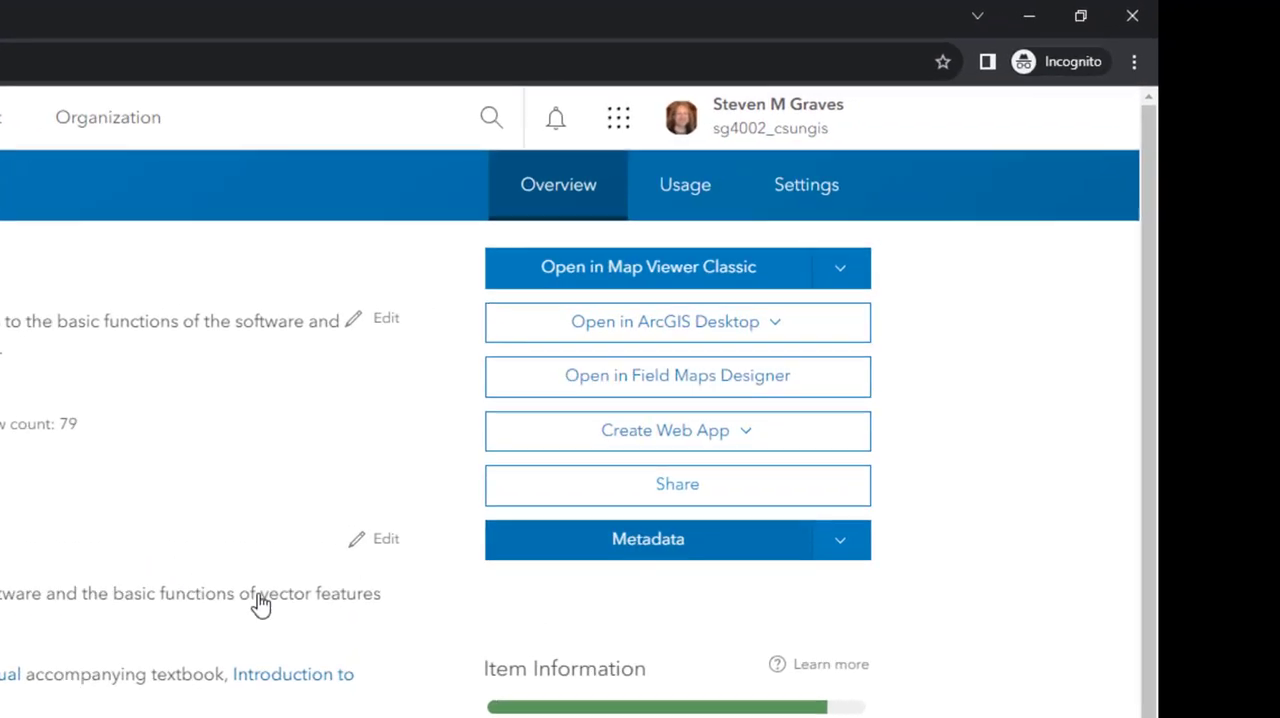
Open the Introduction to ArcGIS (Online) web map in Map Viewer Classic and switch it to Map Viewer
{"action": "left_click", "coordinate": [839, 270]}
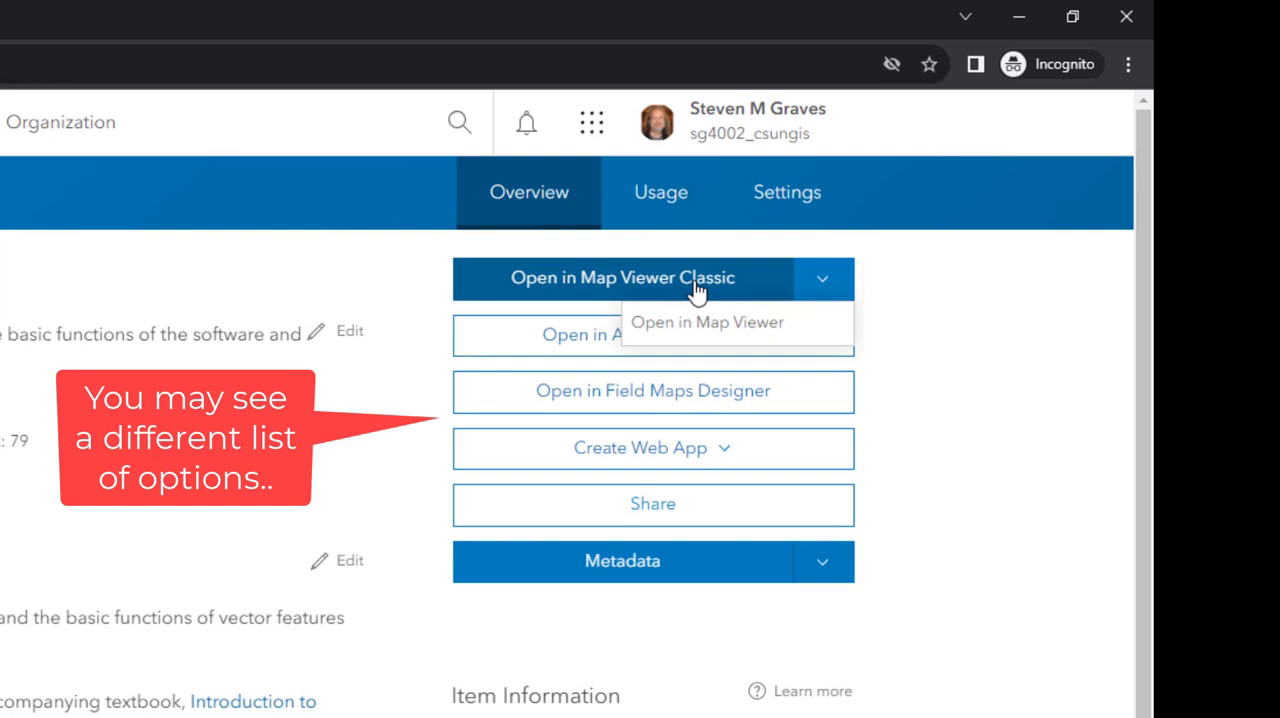
{"action": "left_click", "coordinate": [595, 287]}
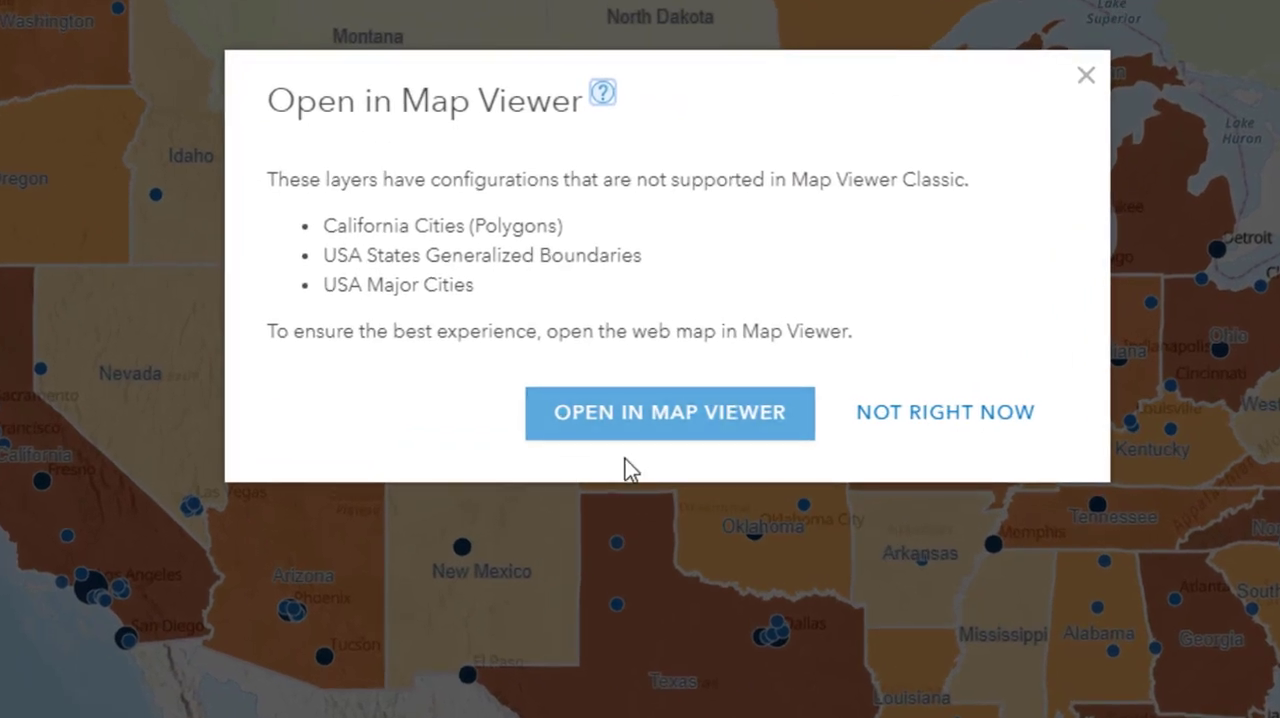
{"action": "left_click", "coordinate": [678, 428]}
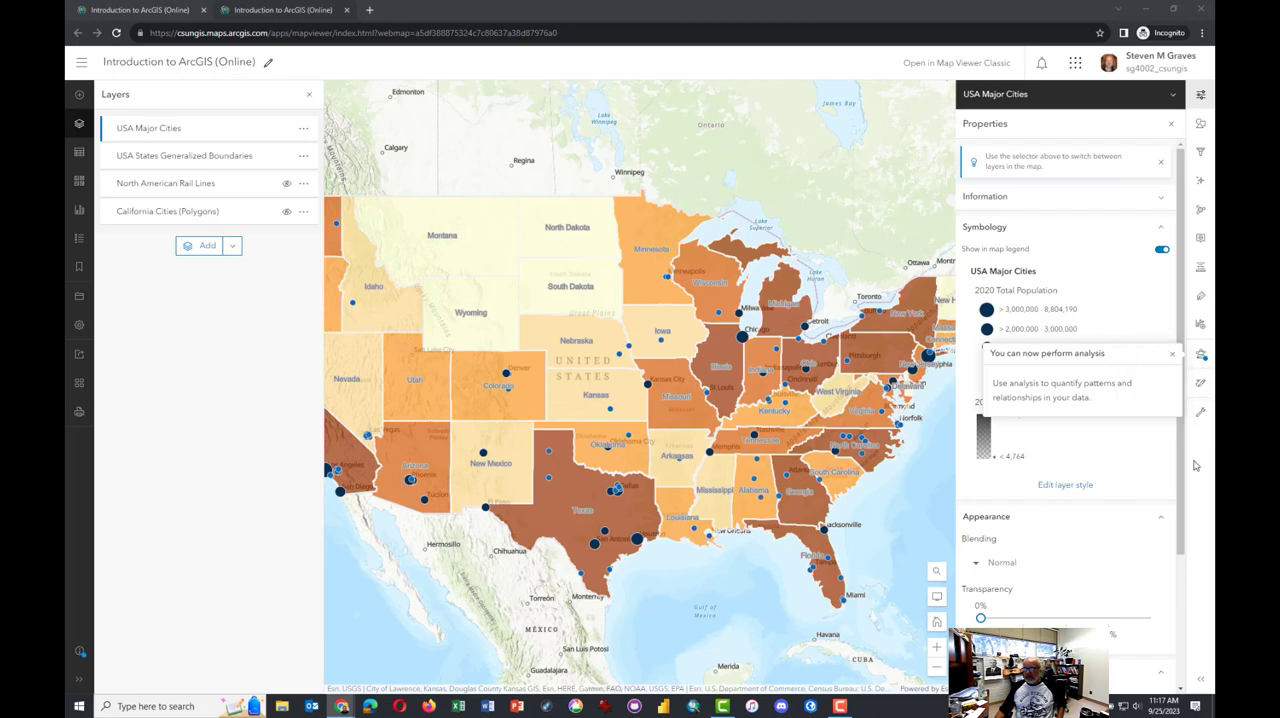
Expand the map tools sidebar so its labels show, and reopen the list of layers
{"action": "left_click", "coordinate": [142, 133]}
{"action": "left_click", "coordinate": [79, 123]}
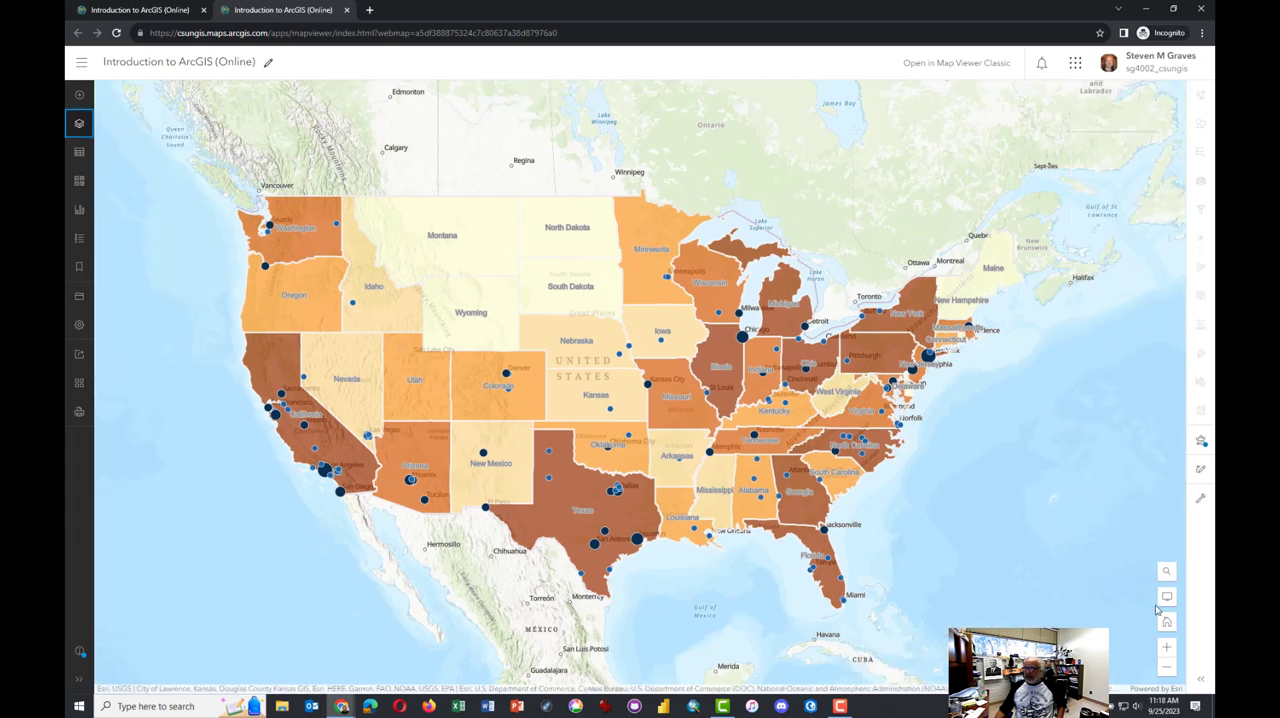
{"action": "left_click_drag", "start_coordinate": [559, 165], "coordinate": [611, 165]}
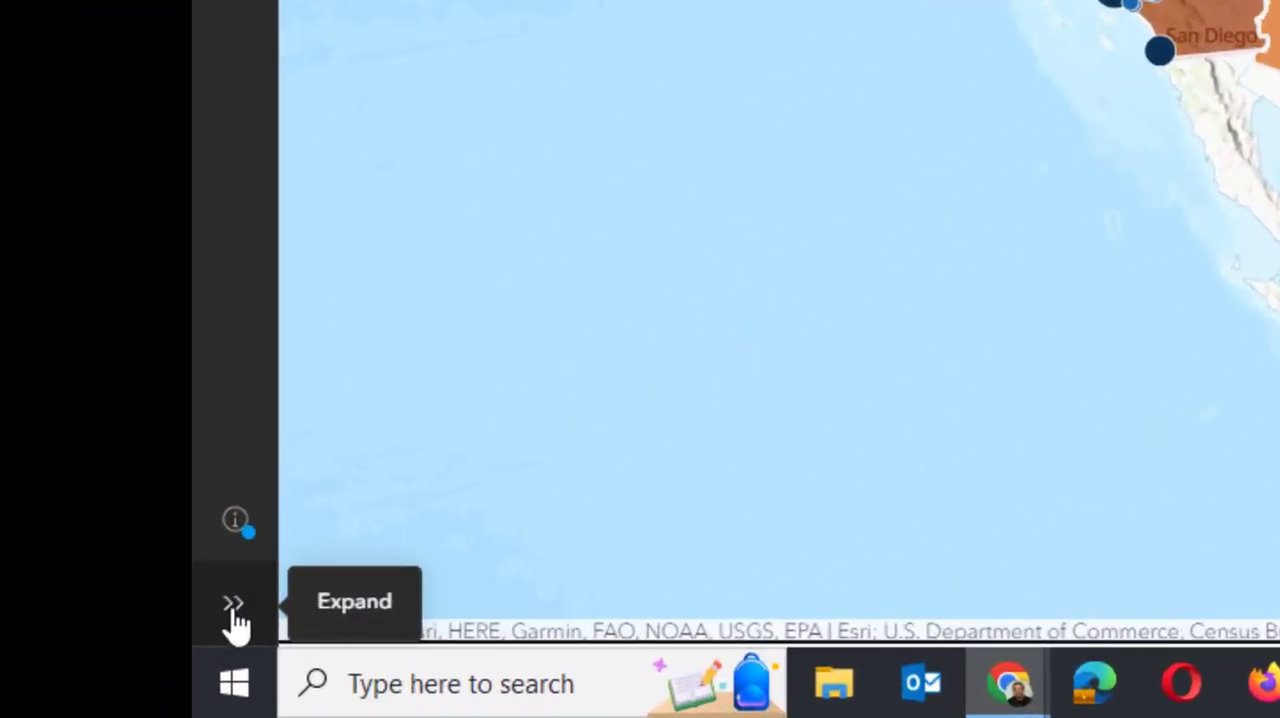
{"action": "left_click", "coordinate": [233, 606]}
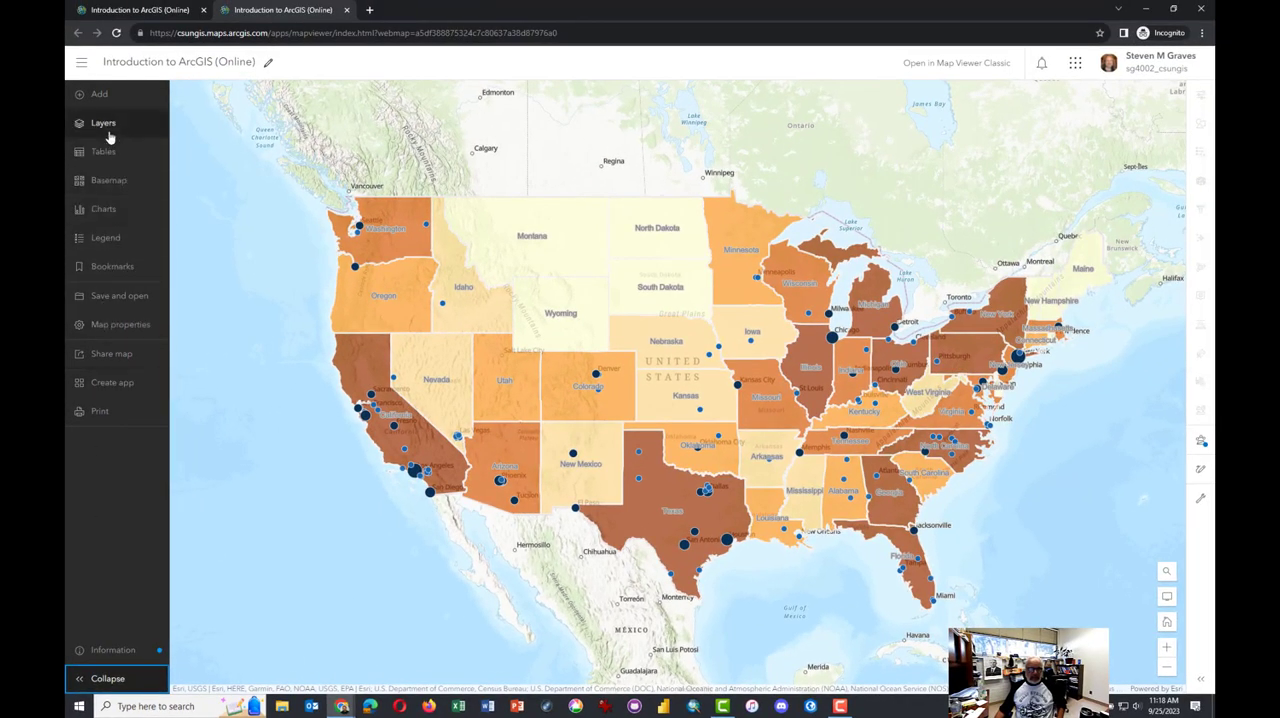
{"action": "left_click", "coordinate": [109, 134]}
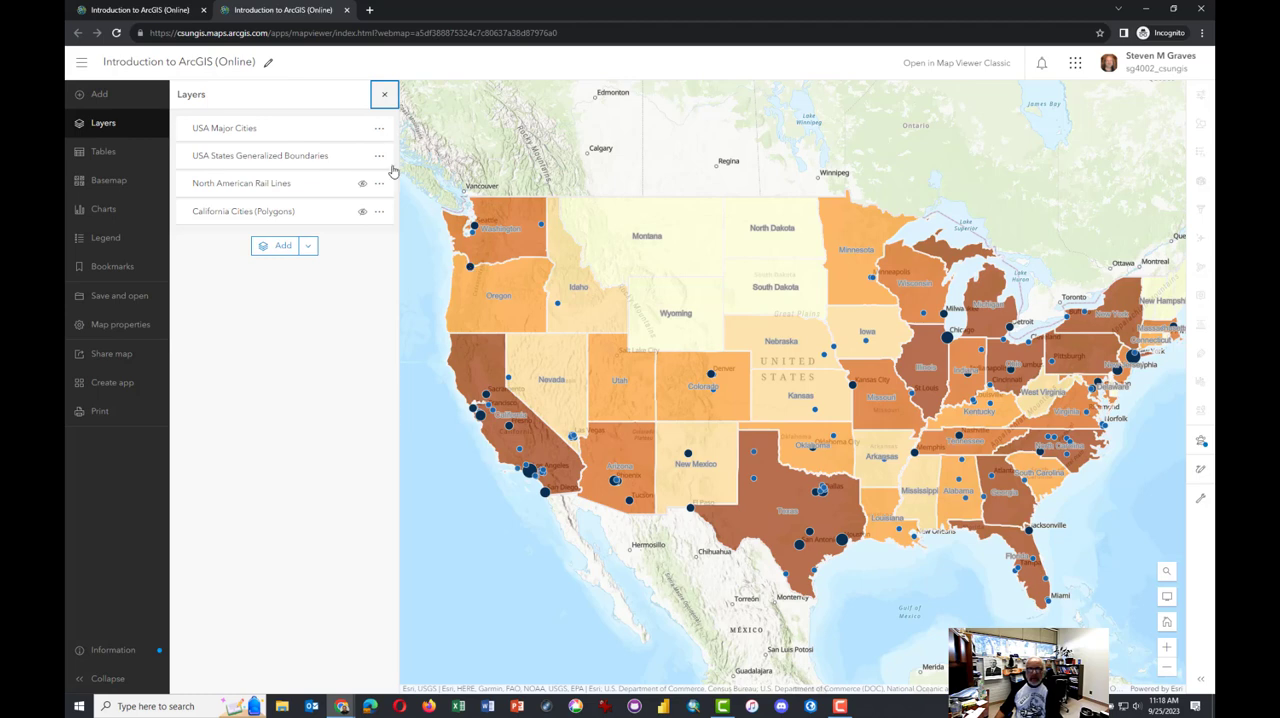
Hide the USA Major Cities and USA States Generalized Boundaries layers, leaving North American Rail Lines off as well
{"action": "left_click", "coordinate": [363, 130]}
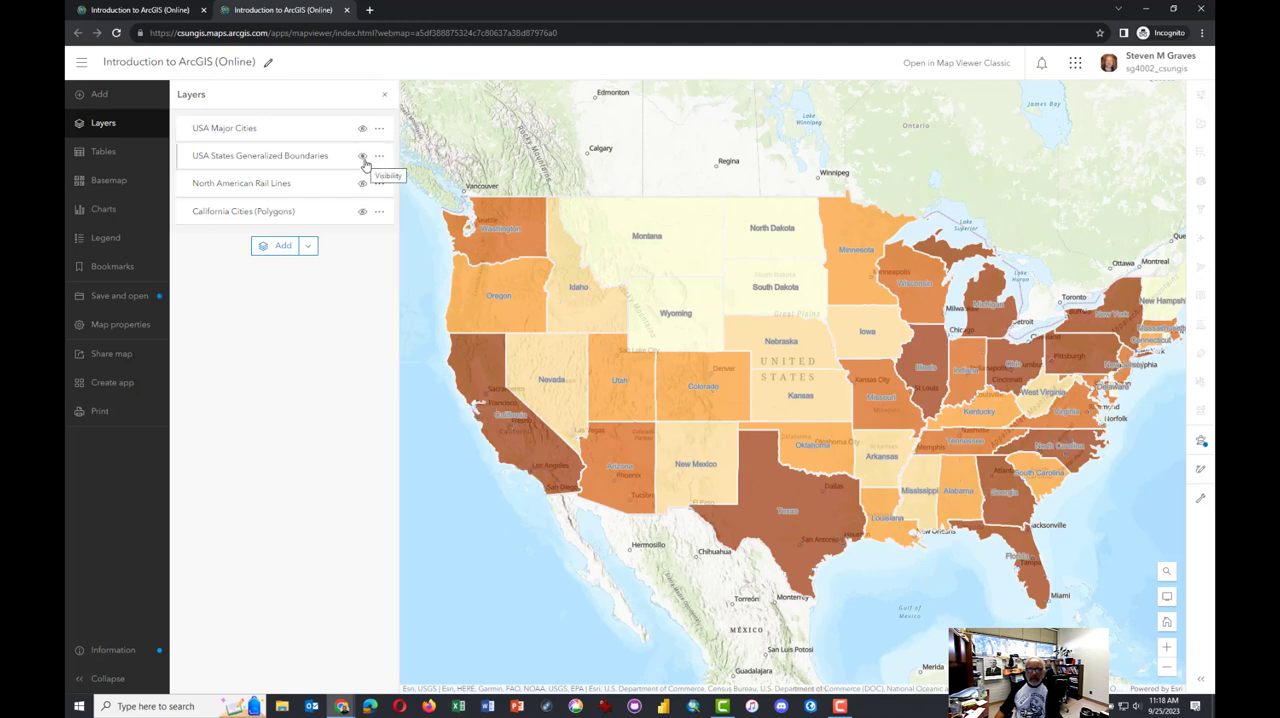
{"action": "left_click", "coordinate": [363, 157]}
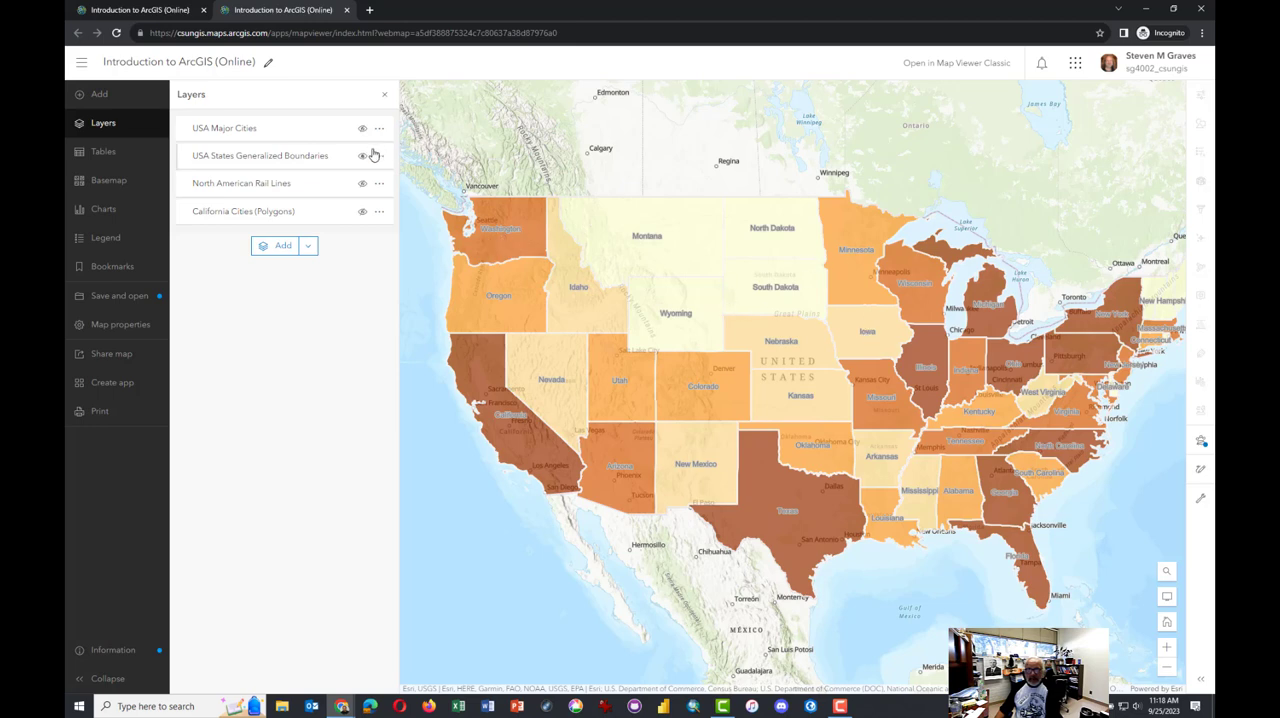
{"action": "left_click", "coordinate": [363, 158]}
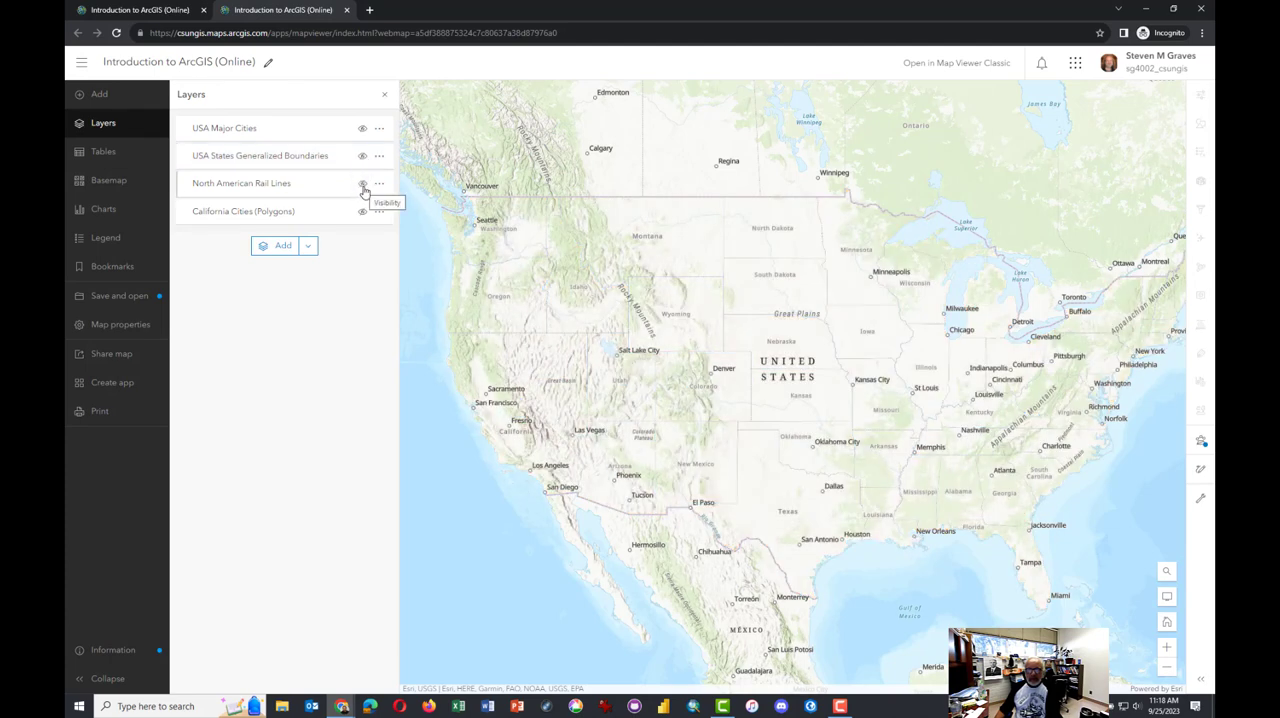
{"action": "left_click", "coordinate": [363, 187]}
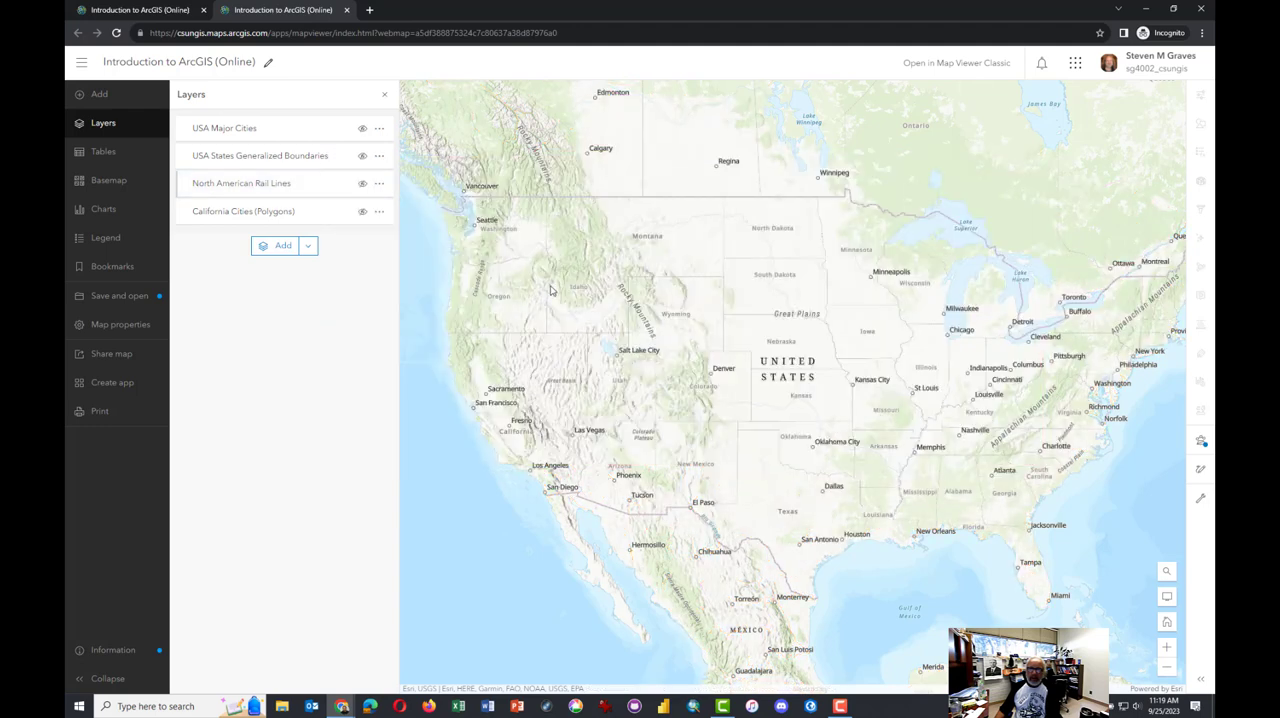
Examine the Topographic basemap at different scales around the western United States and view the available basemaps
{"action": "scroll", "coordinate": [691, 318], "scroll_direction": "down", "scroll_amount": 3}
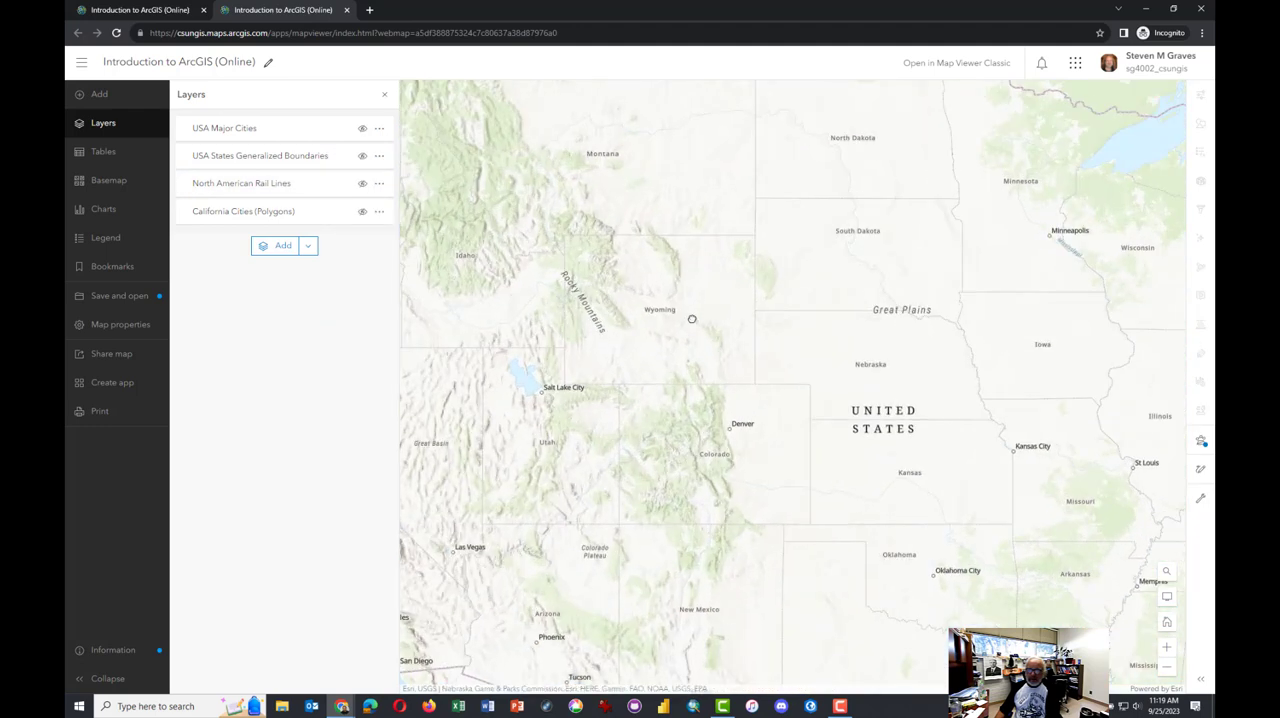
{"action": "scroll", "coordinate": [688, 328], "scroll_direction": "down", "scroll_amount": 1}
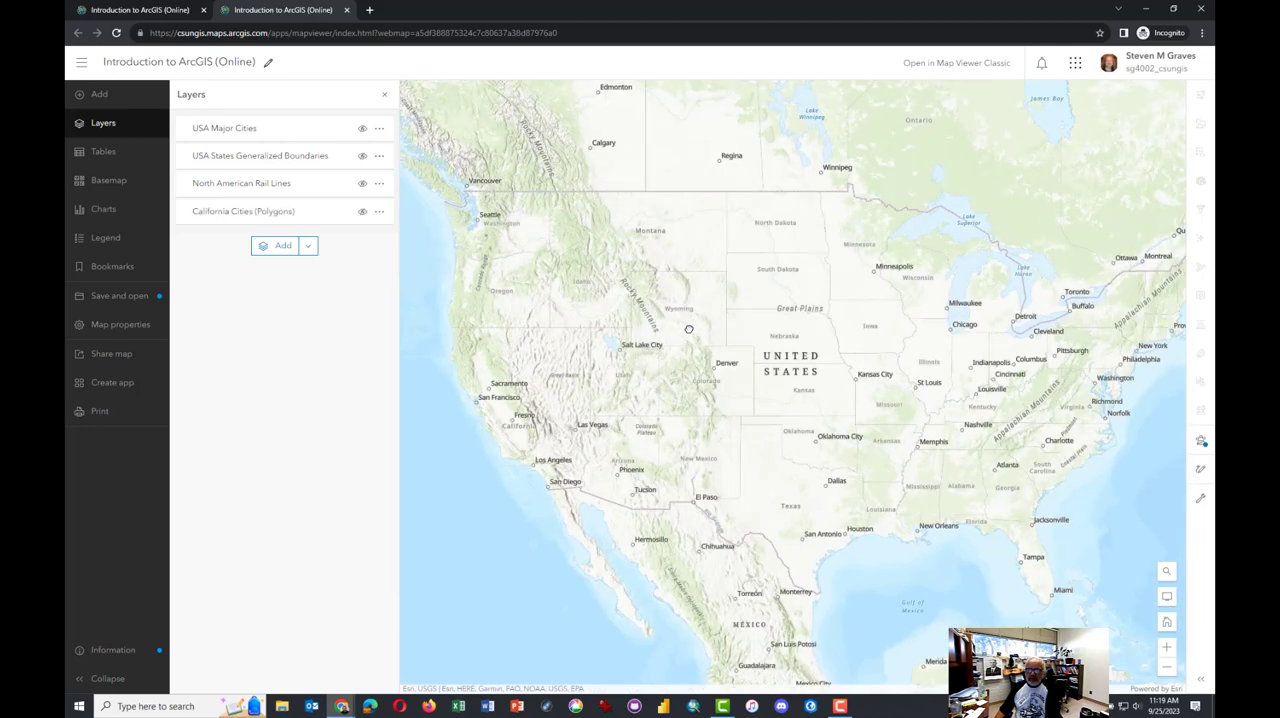
{"action": "left_click", "coordinate": [118, 189]}
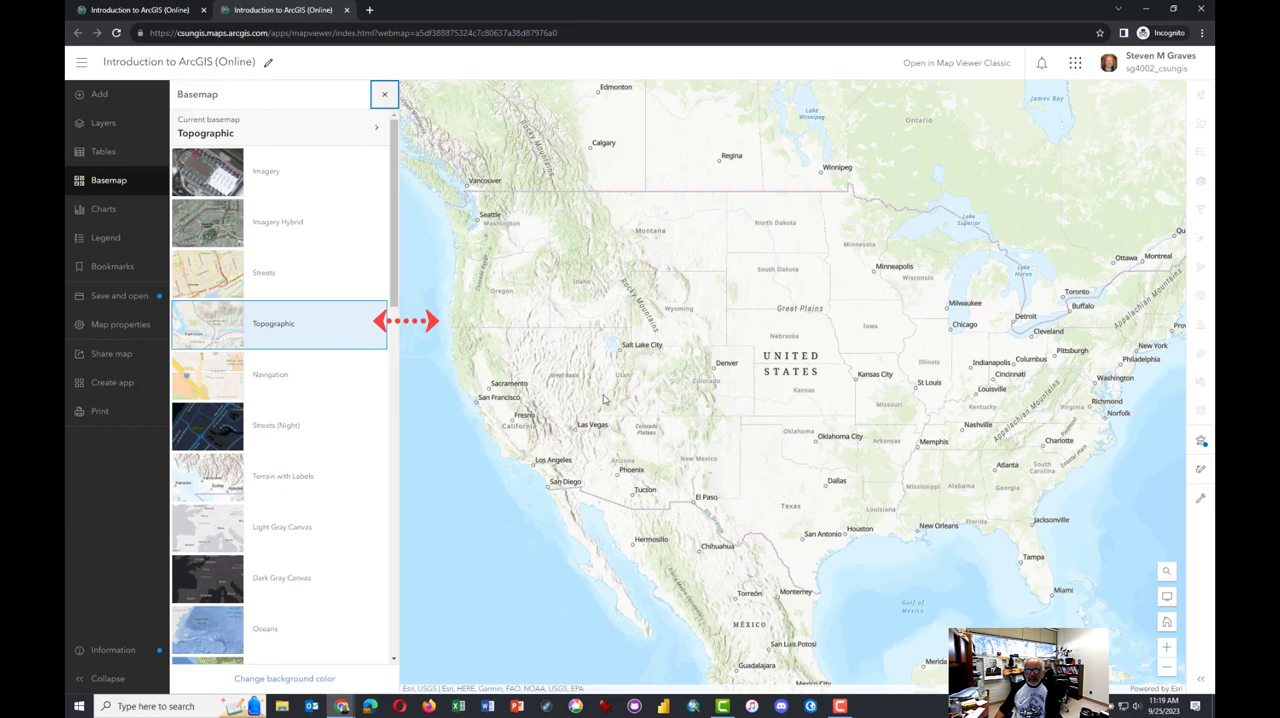
{"action": "scroll", "coordinate": [547, 428], "scroll_direction": "up", "scroll_amount": 3}
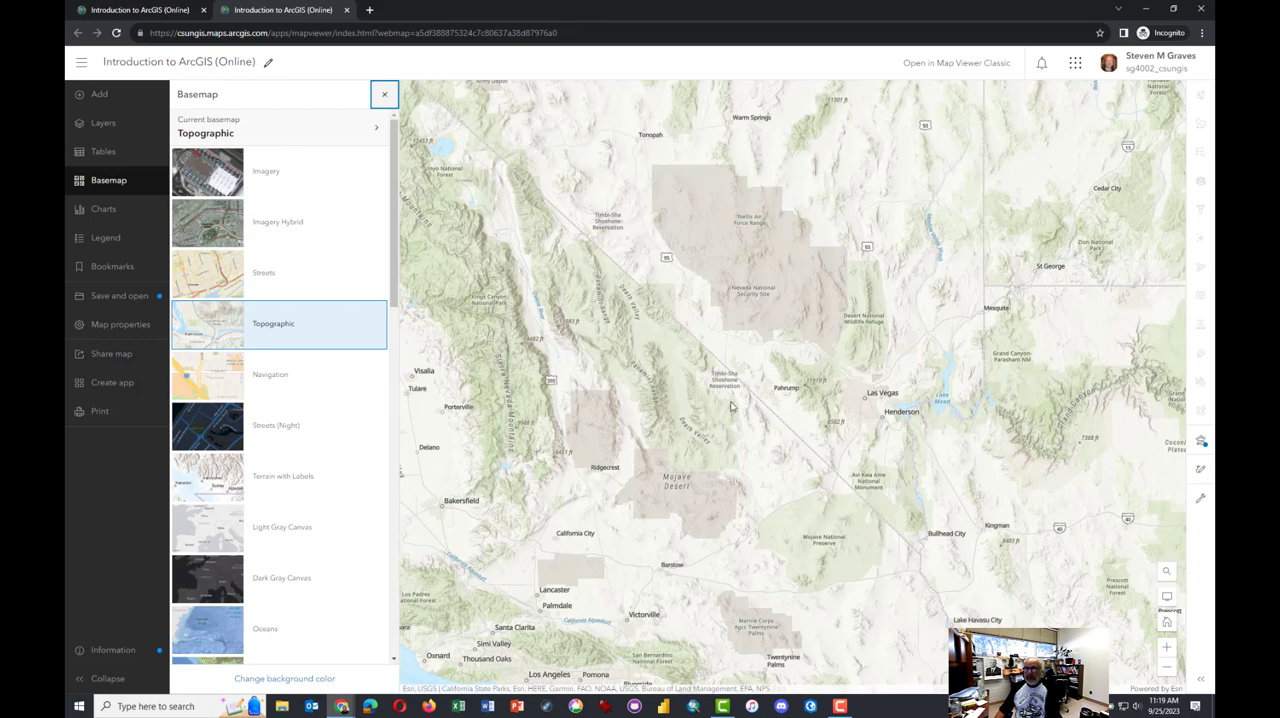
{"action": "scroll", "coordinate": [731, 406], "scroll_direction": "down", "scroll_amount": 2}
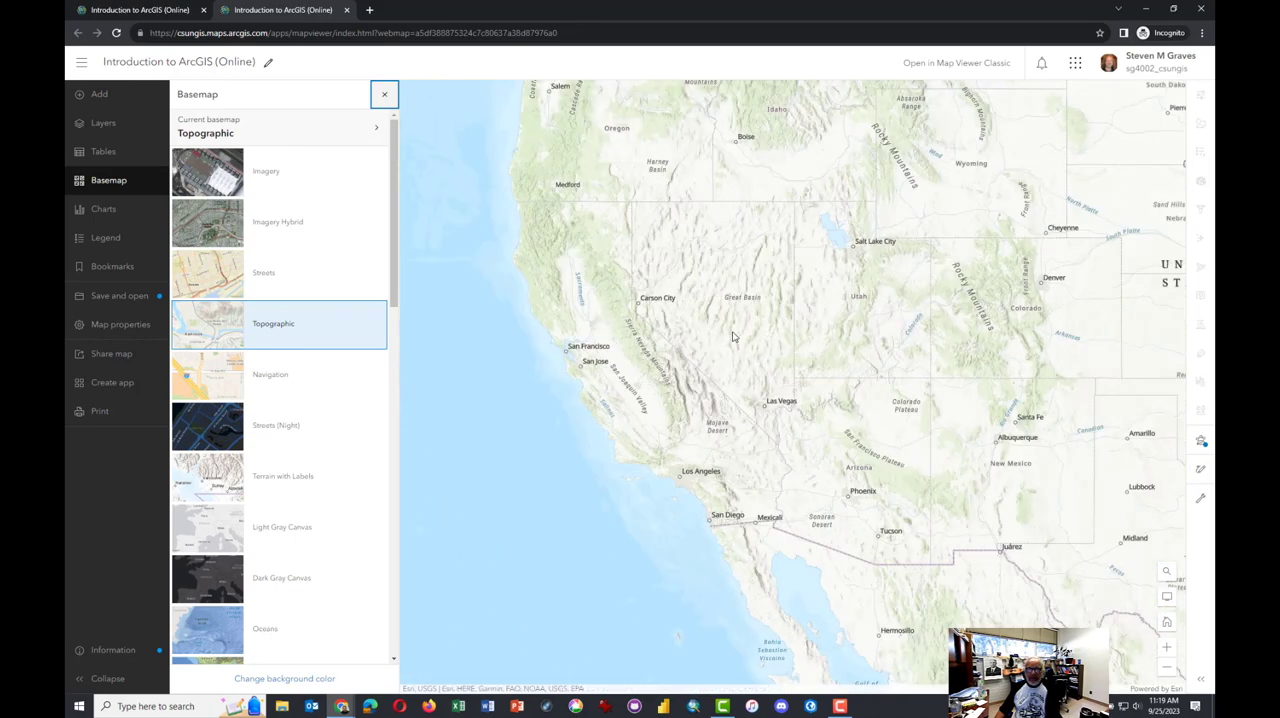
{"action": "scroll", "coordinate": [780, 355], "scroll_direction": "down", "scroll_amount": 1}
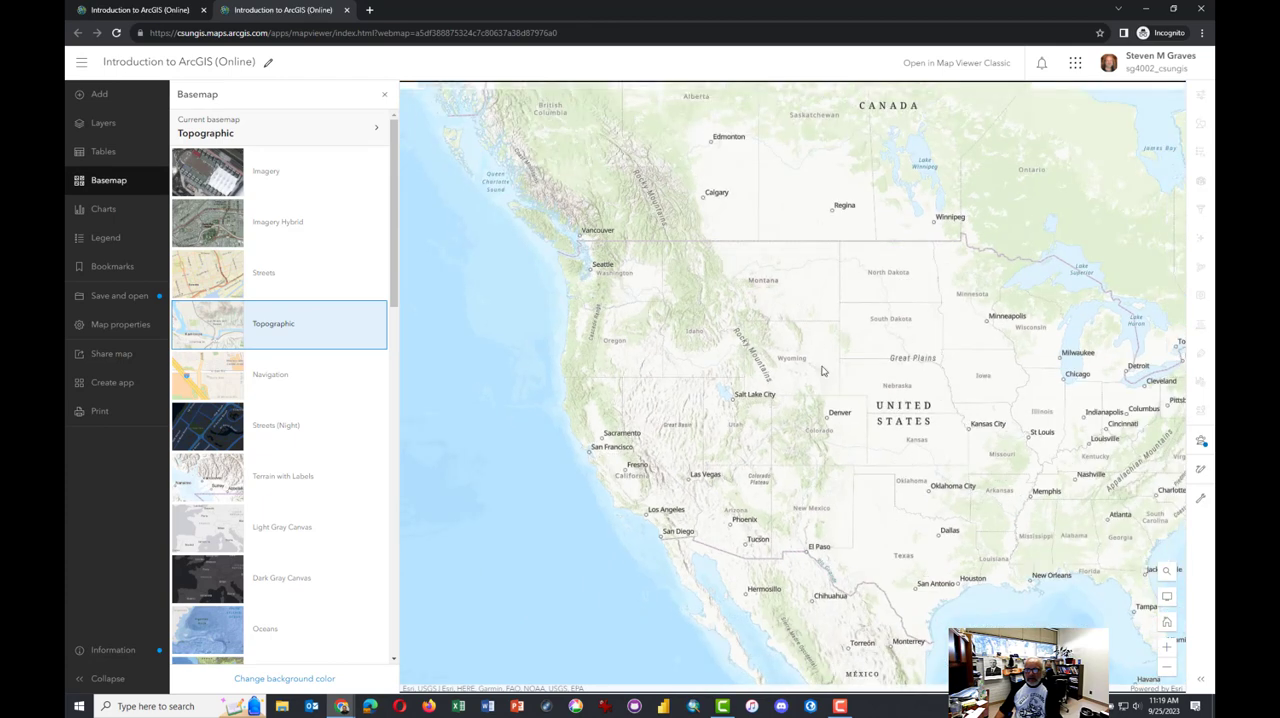
{"action": "left_click_drag", "start_coordinate": [822, 371], "coordinate": [718, 369]}
Show the California Cities (Polygons) layer, look at it over Southern California, and hide it again
{"action": "left_click", "coordinate": [125, 133]}
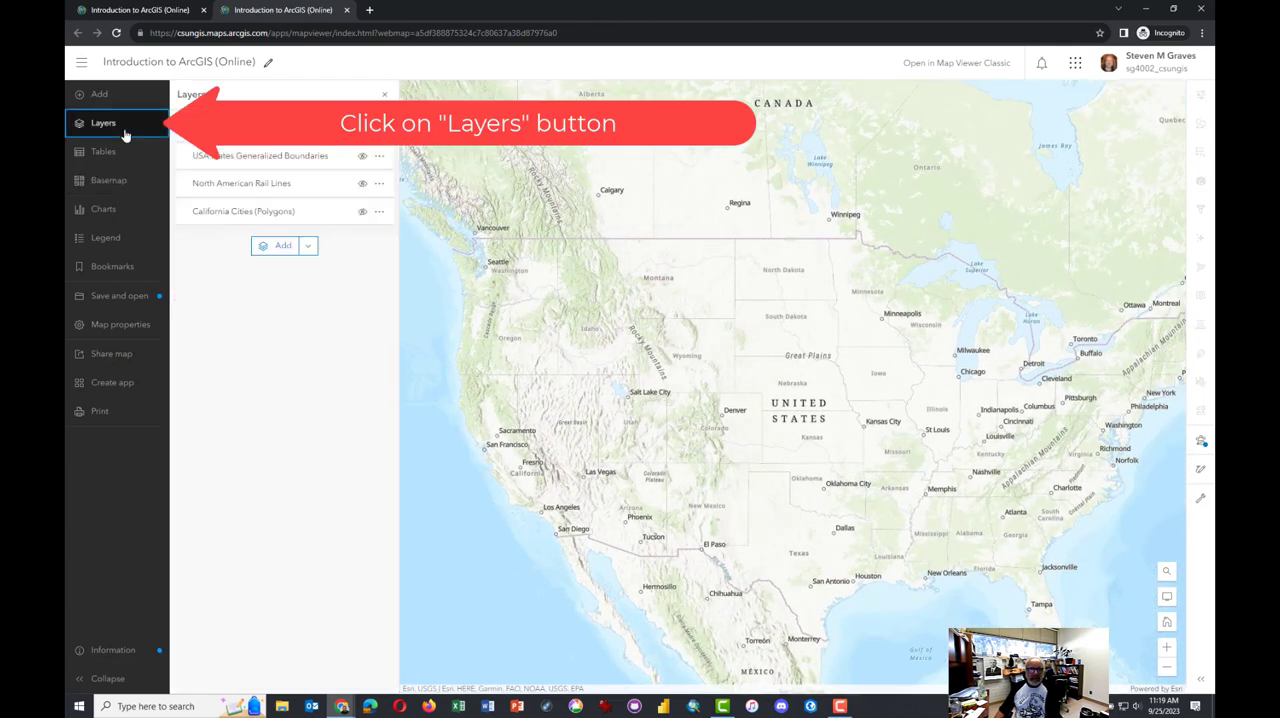
{"action": "left_click", "coordinate": [347, 216]}
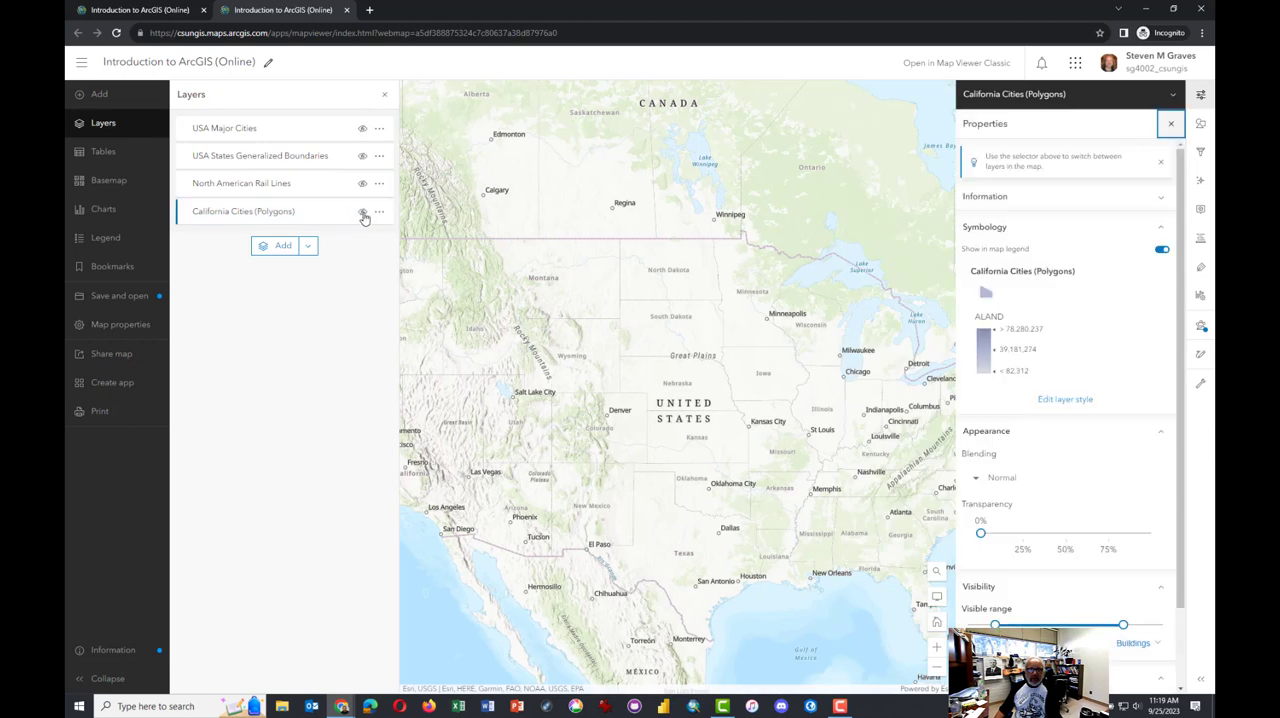
{"action": "left_click", "coordinate": [363, 217]}
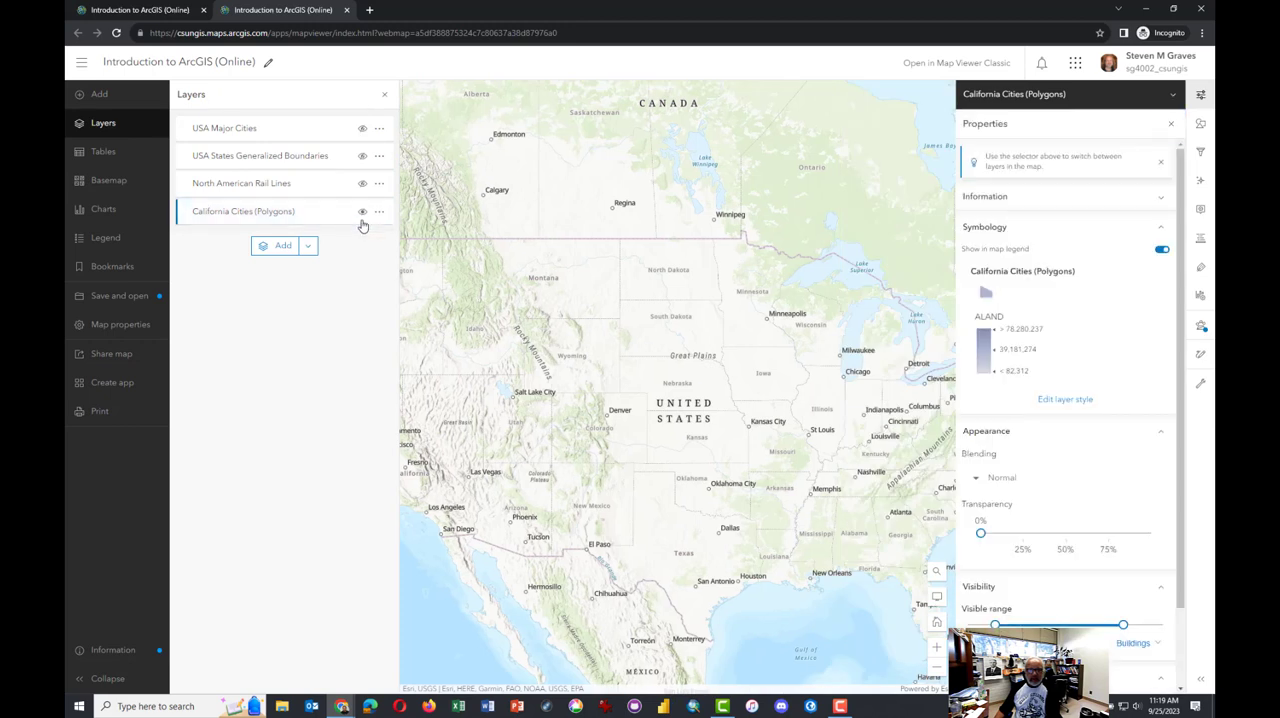
{"action": "left_click_drag", "start_coordinate": [436, 511], "coordinate": [605, 480]}
{"action": "scroll", "coordinate": [605, 480], "scroll_direction": "up", "scroll_amount": 3}
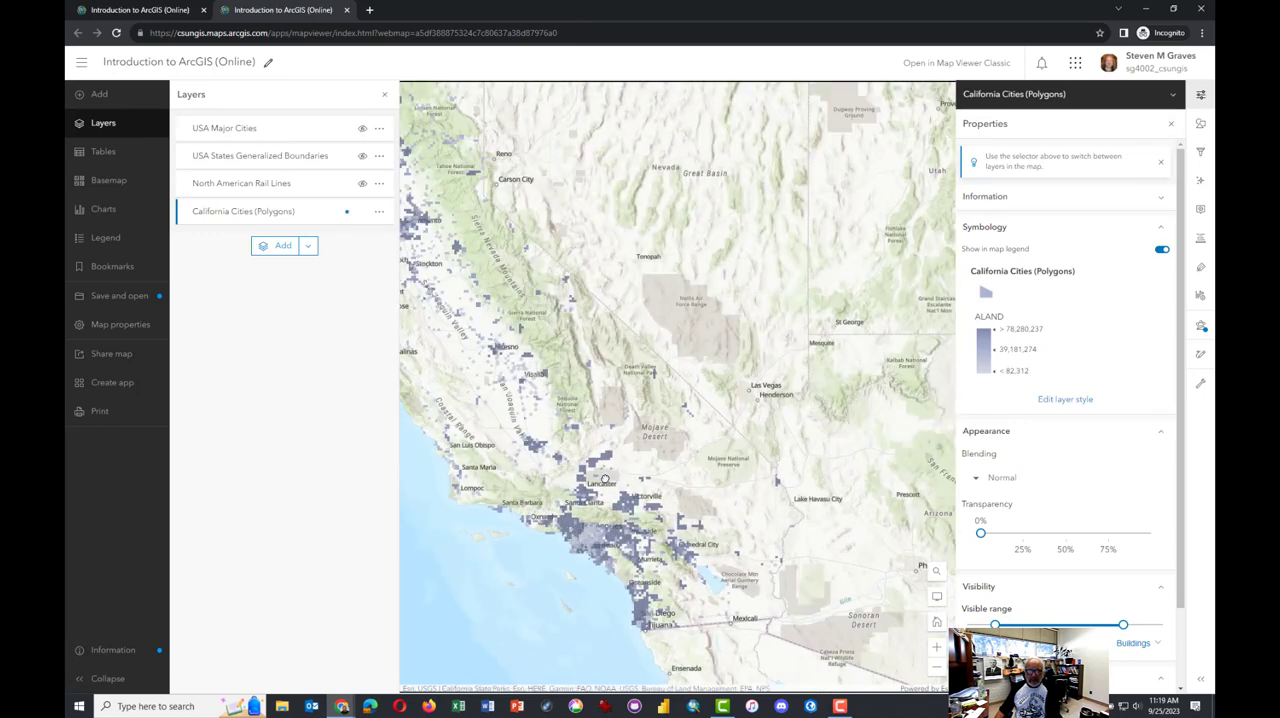
{"action": "left_click", "coordinate": [361, 215]}
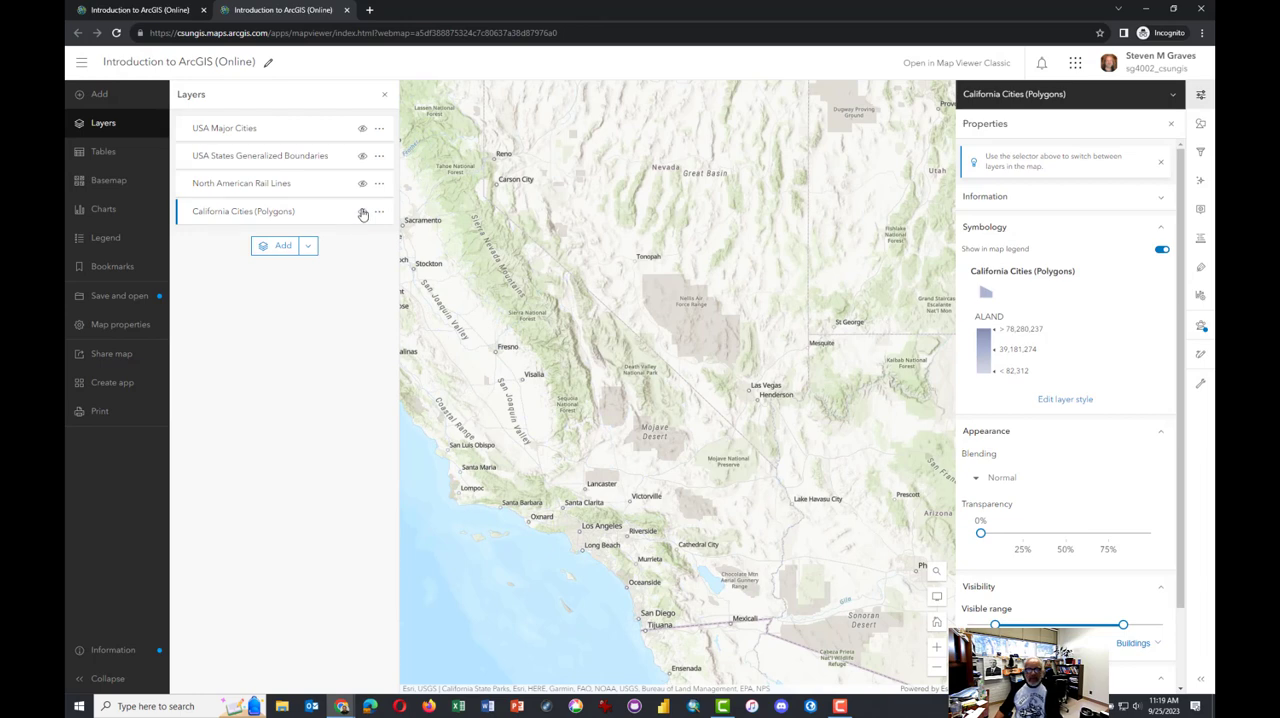
Show the USA Major Cities and USA States Generalized Boundaries layers, and close the California Cities (Polygons) properties
{"action": "left_click", "coordinate": [362, 130]}
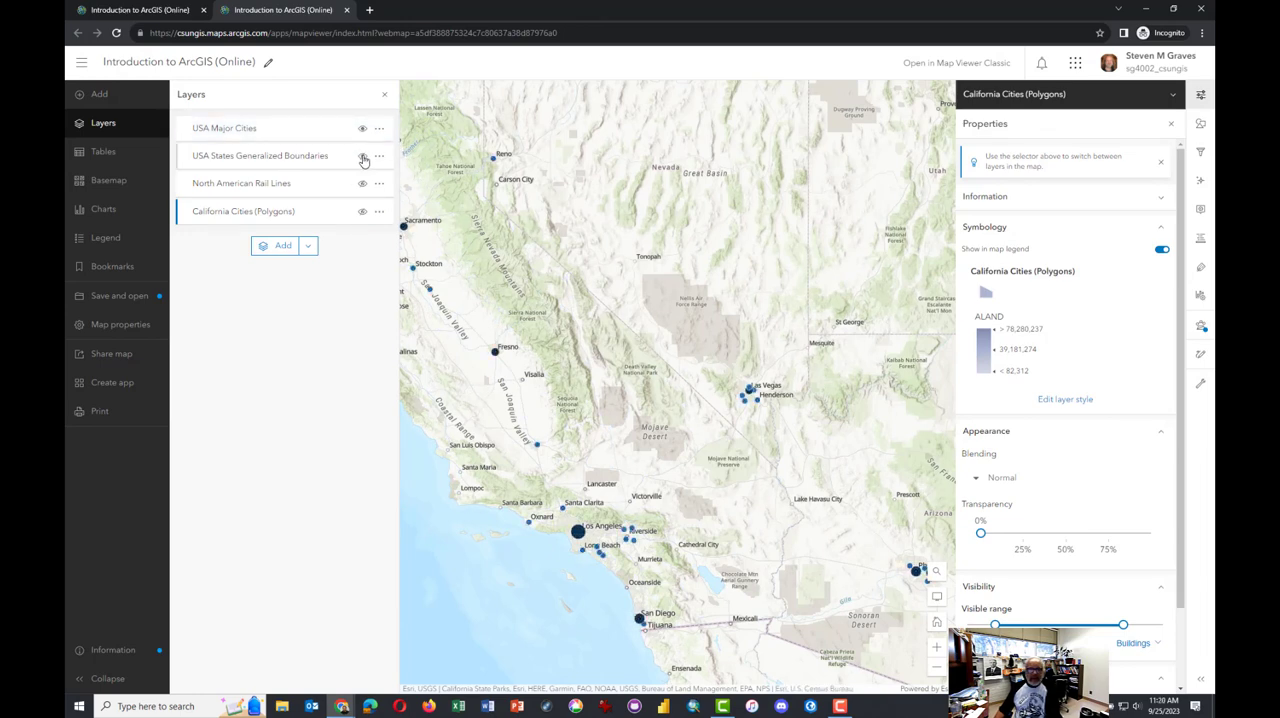
{"action": "left_click", "coordinate": [362, 156]}
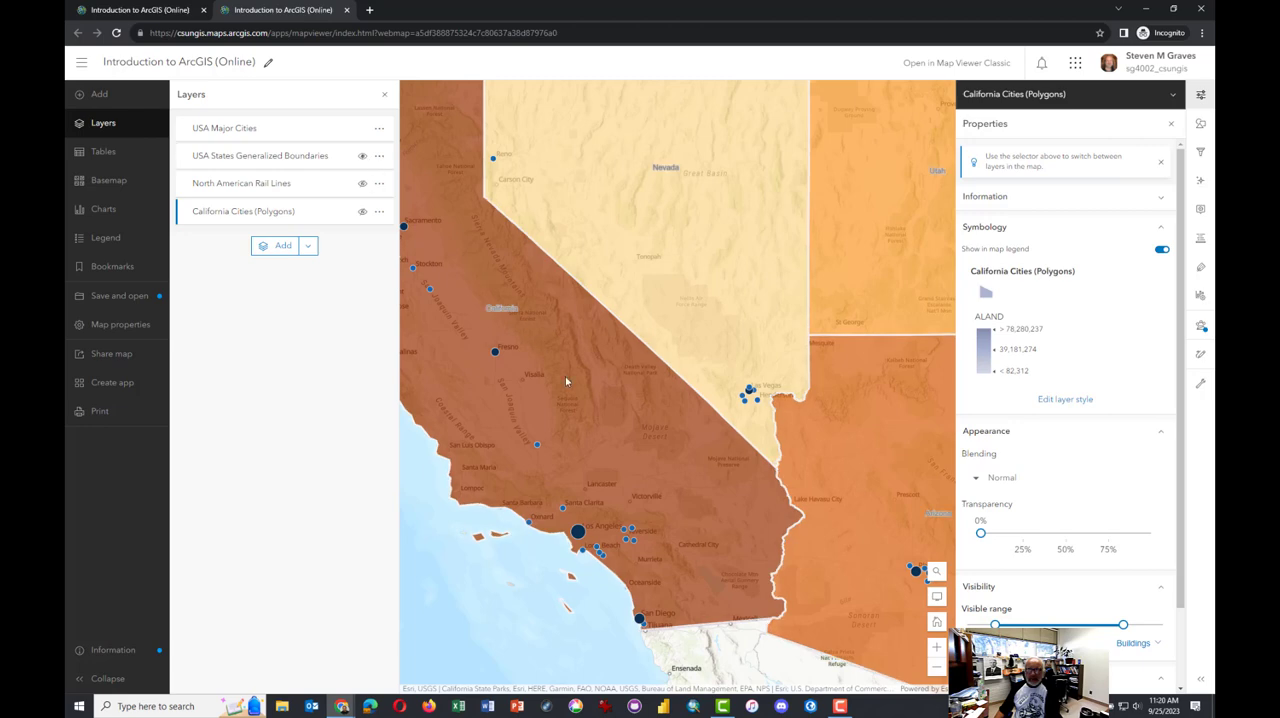
{"action": "scroll", "coordinate": [565, 376], "scroll_direction": "down", "scroll_amount": 3}
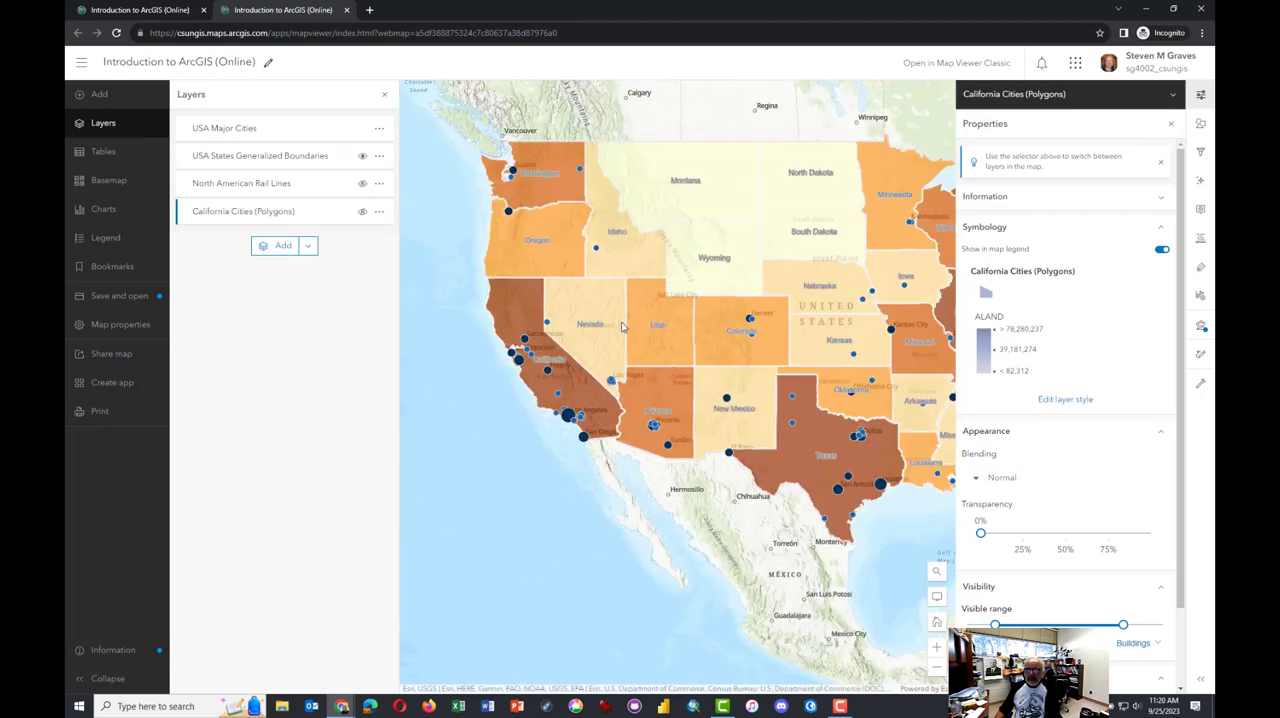
{"action": "left_click_drag", "start_coordinate": [613, 323], "coordinate": [565, 329]}
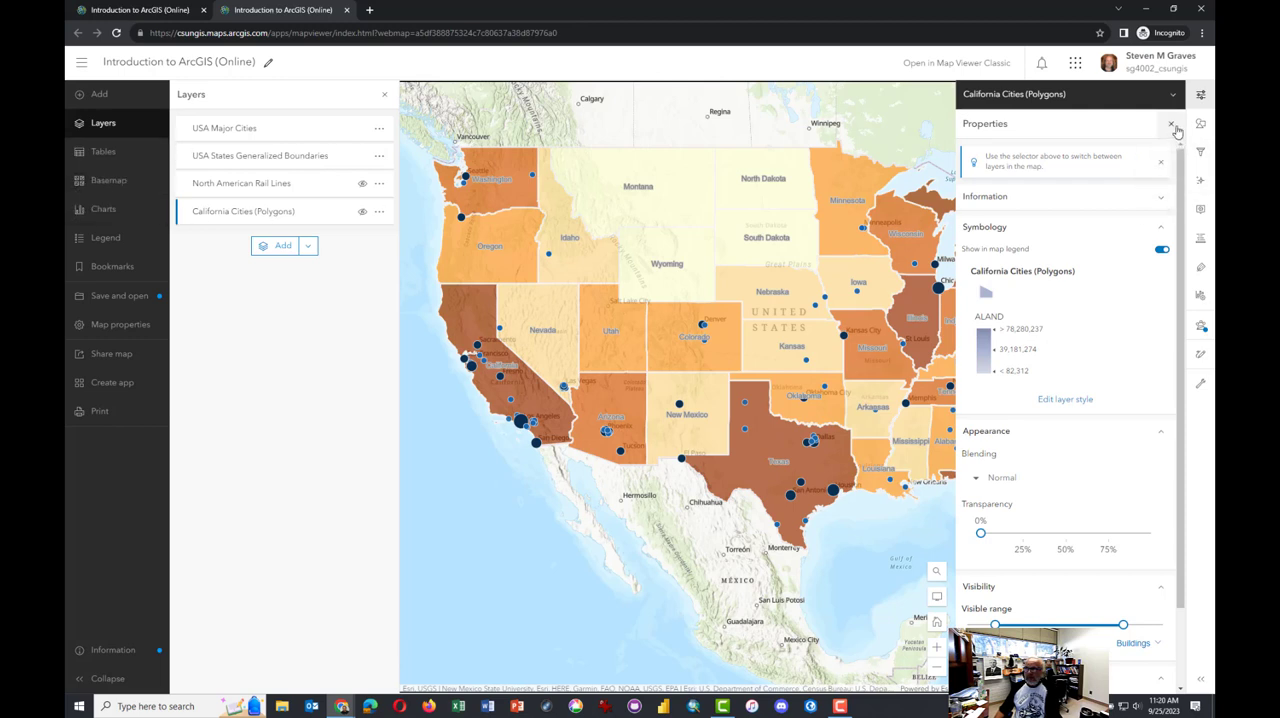
{"action": "left_click", "coordinate": [186, 220]}
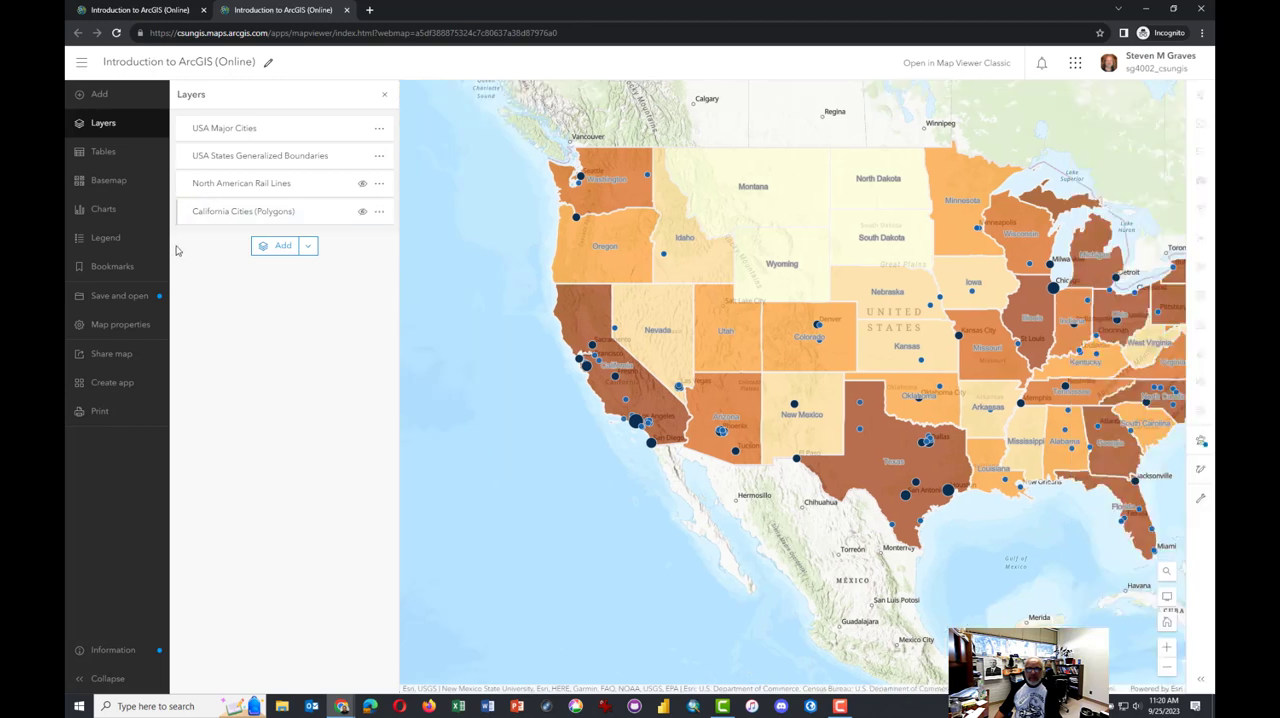
View the USA Major Cities layer's properties, close them, and hide the USA States Generalized Boundaries layer
{"action": "left_click", "coordinate": [191, 131]}
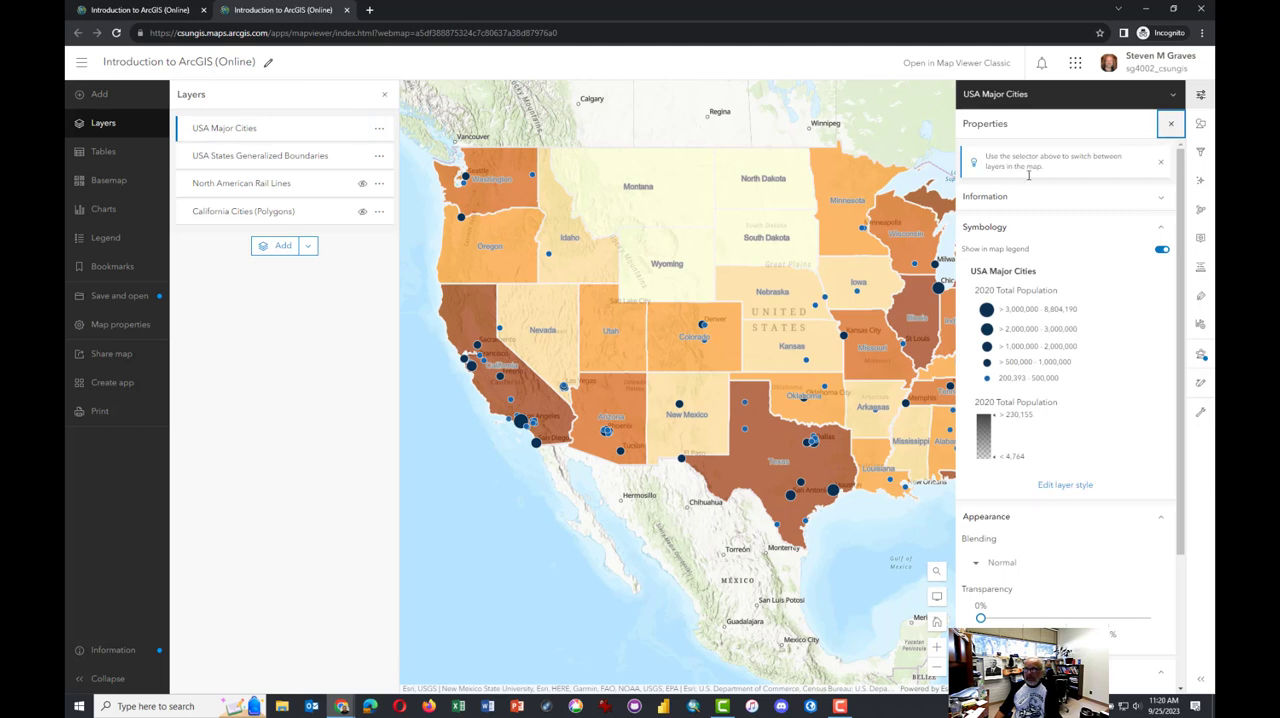
{"action": "left_click", "coordinate": [1172, 126]}
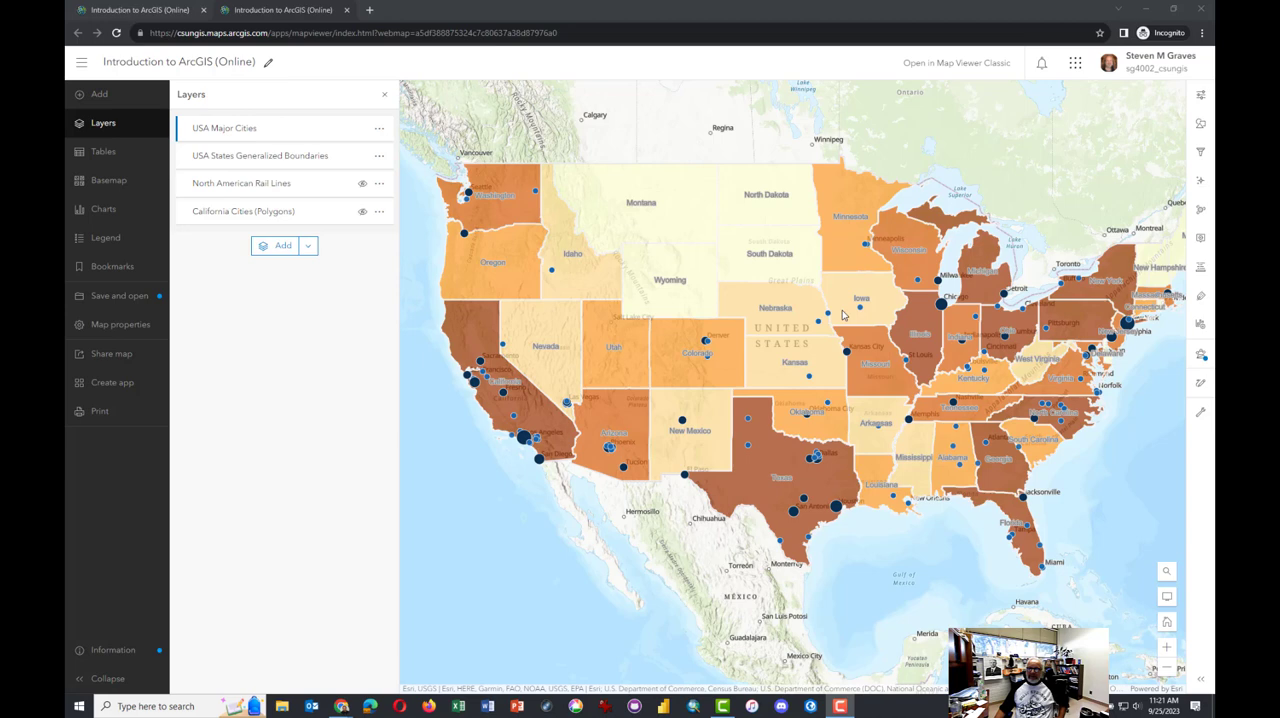
{"action": "left_click", "coordinate": [362, 160]}
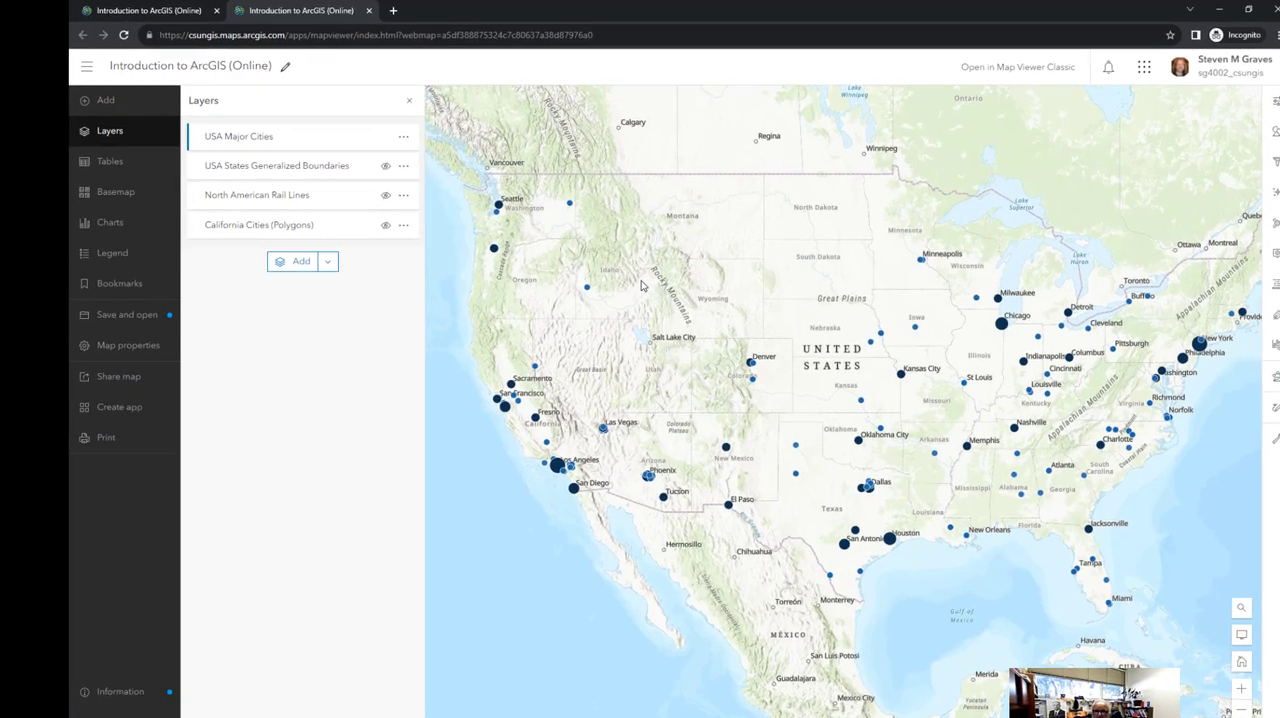
Read the attributes of Boise in its pop-up, highlight the 2020 Total Population value, and close the pop-up
{"action": "scroll", "coordinate": [995, 501], "scroll_direction": "up", "scroll_amount": 2}
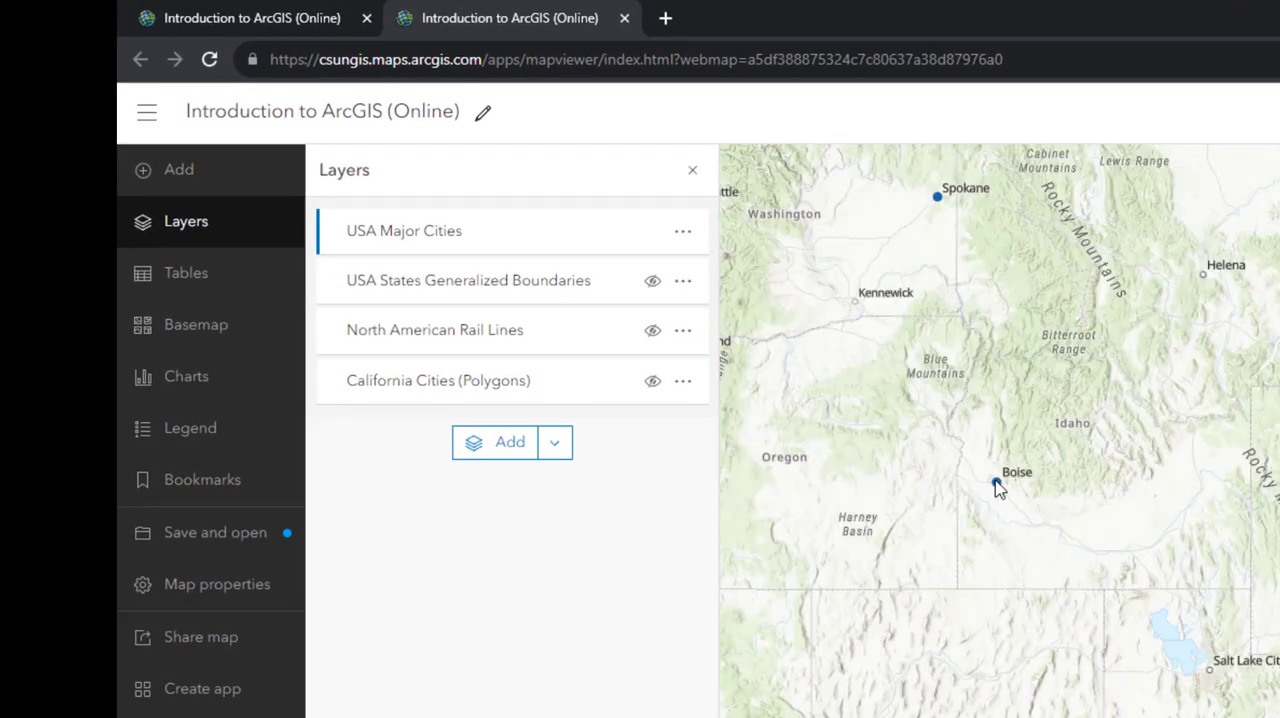
{"action": "left_click", "coordinate": [997, 486]}
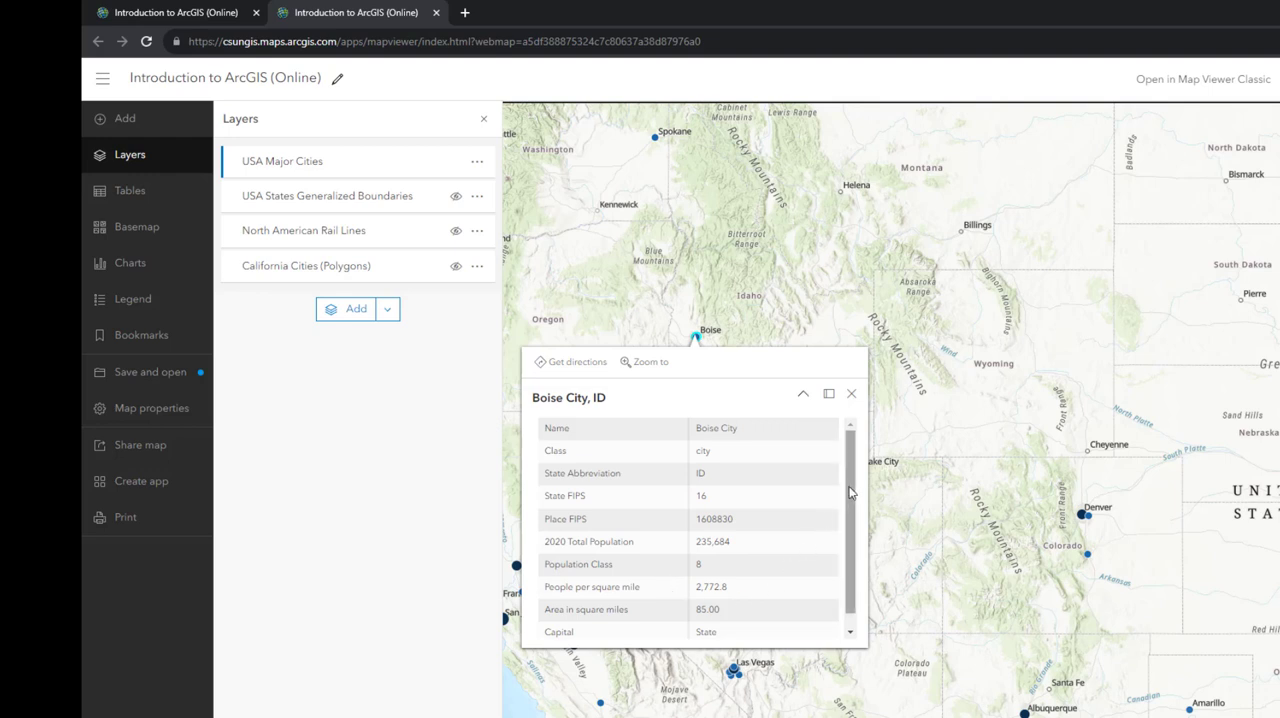
{"action": "left_click_drag", "start_coordinate": [855, 488], "coordinate": [855, 523]}
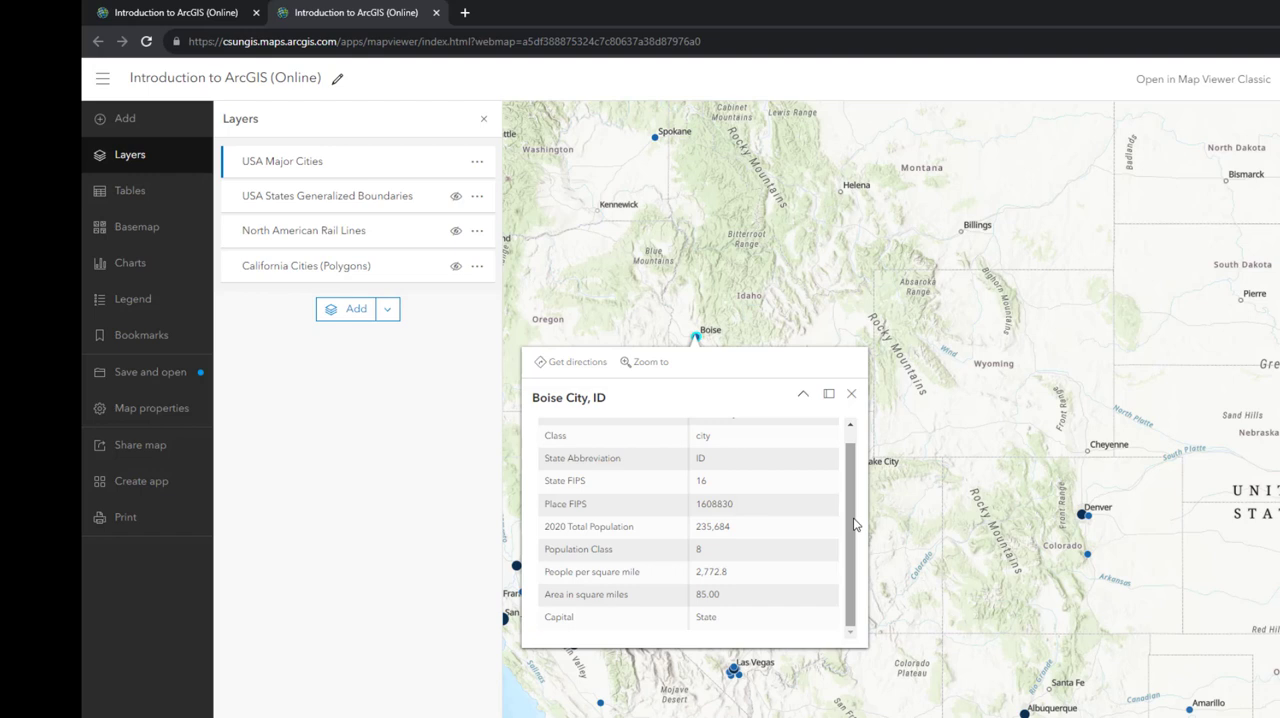
{"action": "left_click_drag", "start_coordinate": [733, 528], "coordinate": [697, 527]}
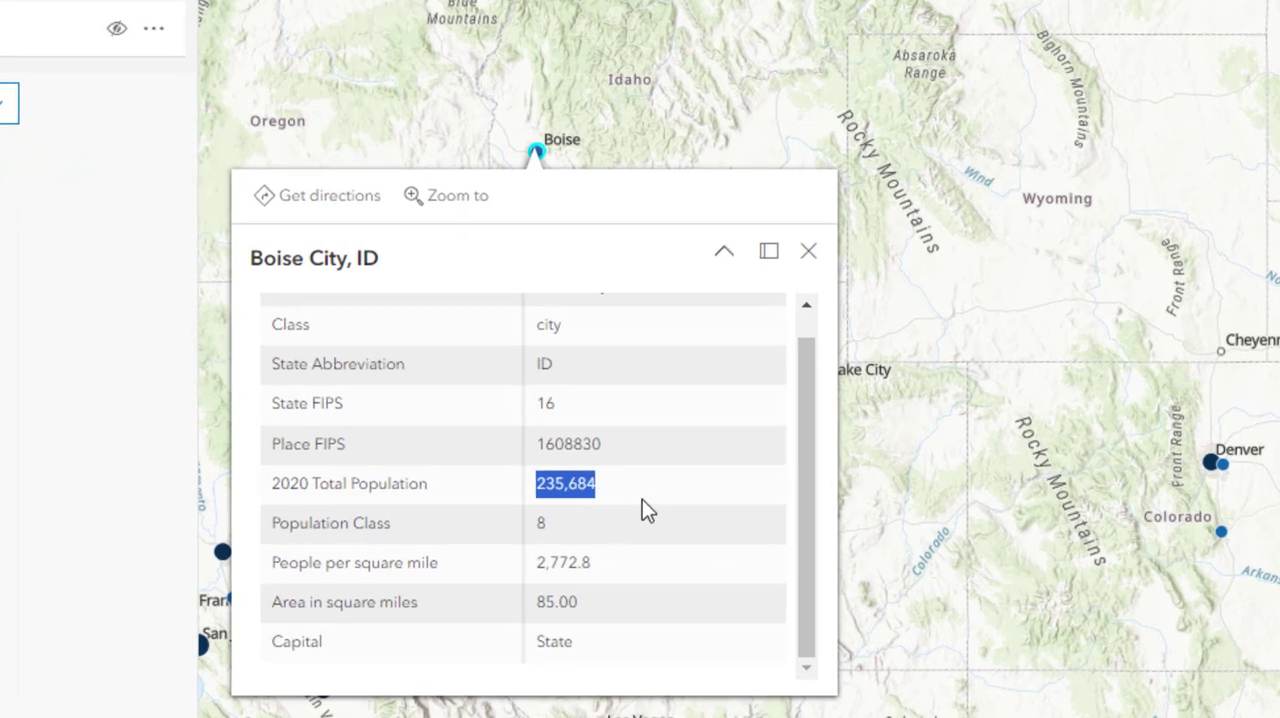
{"action": "left_click", "coordinate": [808, 255]}
Hide the USA Major Cities layer and show the USA States Generalized Boundaries layer
{"action": "scroll", "coordinate": [806, 268], "scroll_direction": "down", "scroll_amount": 5}
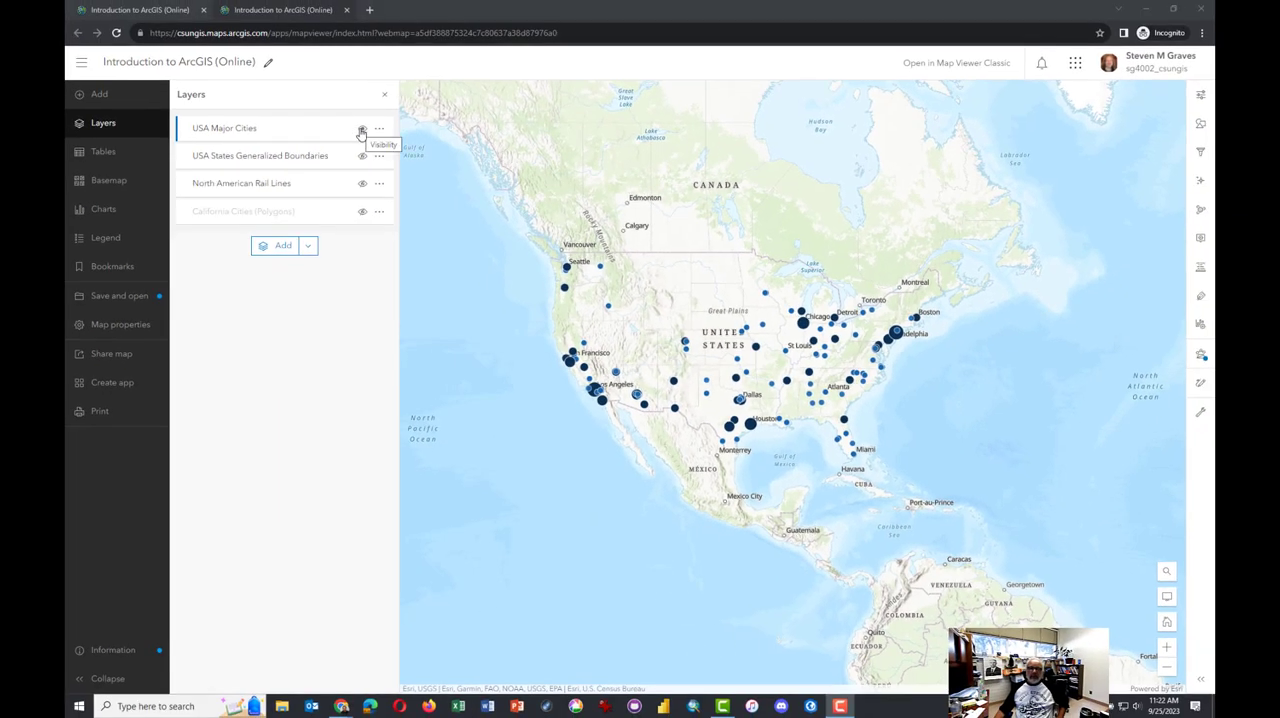
{"action": "left_click", "coordinate": [361, 133]}
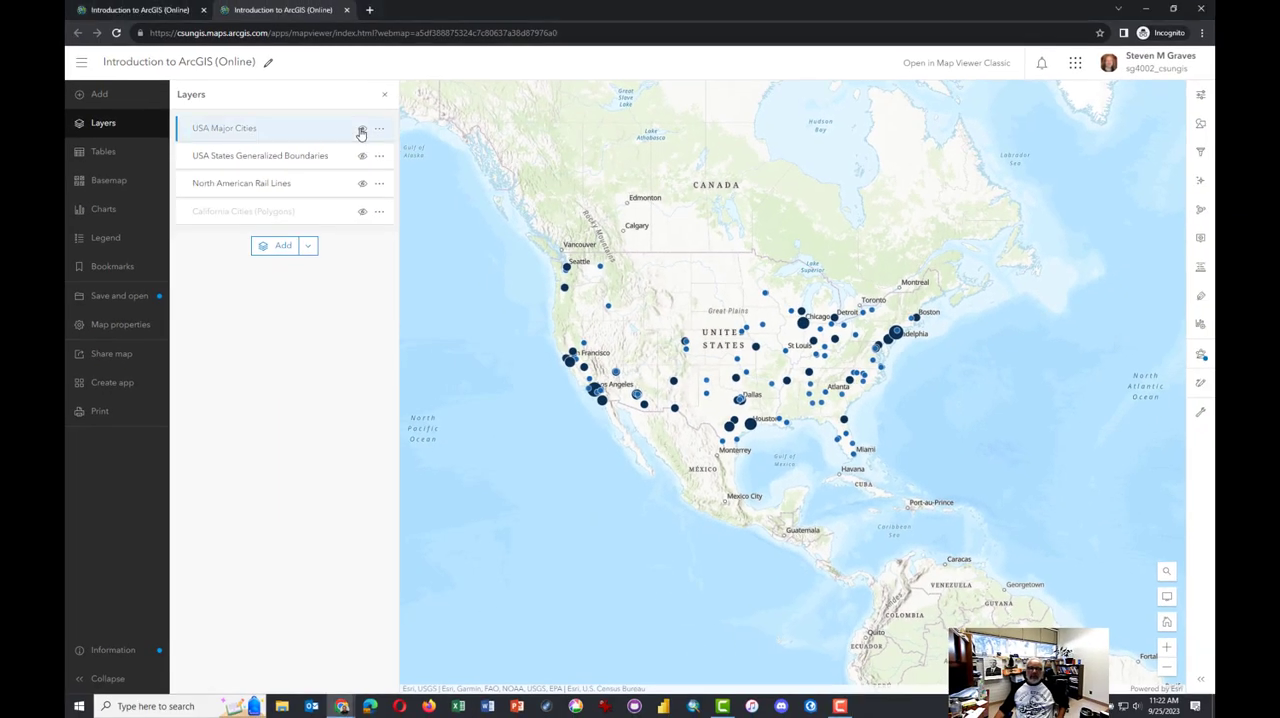
{"action": "left_click", "coordinate": [362, 158]}
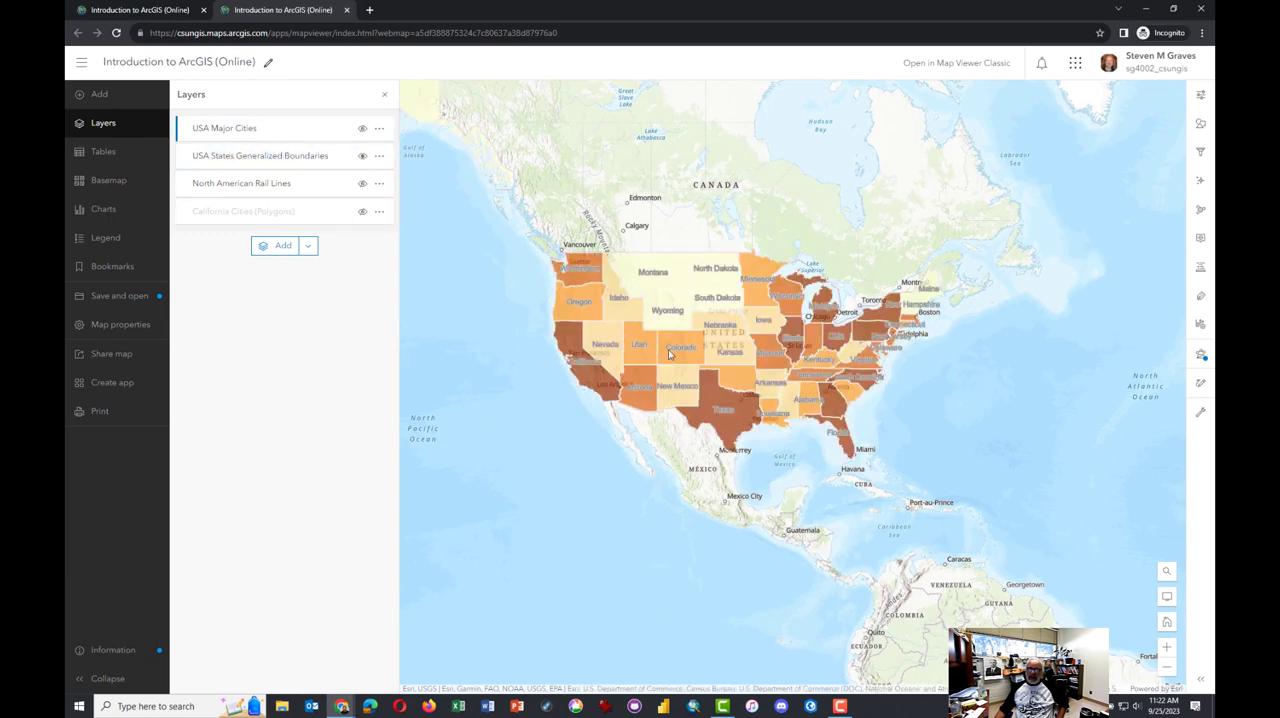
Read the attributes of Colorado in its pop-up and close it
{"action": "scroll", "coordinate": [662, 358], "scroll_direction": "up", "scroll_amount": 1}
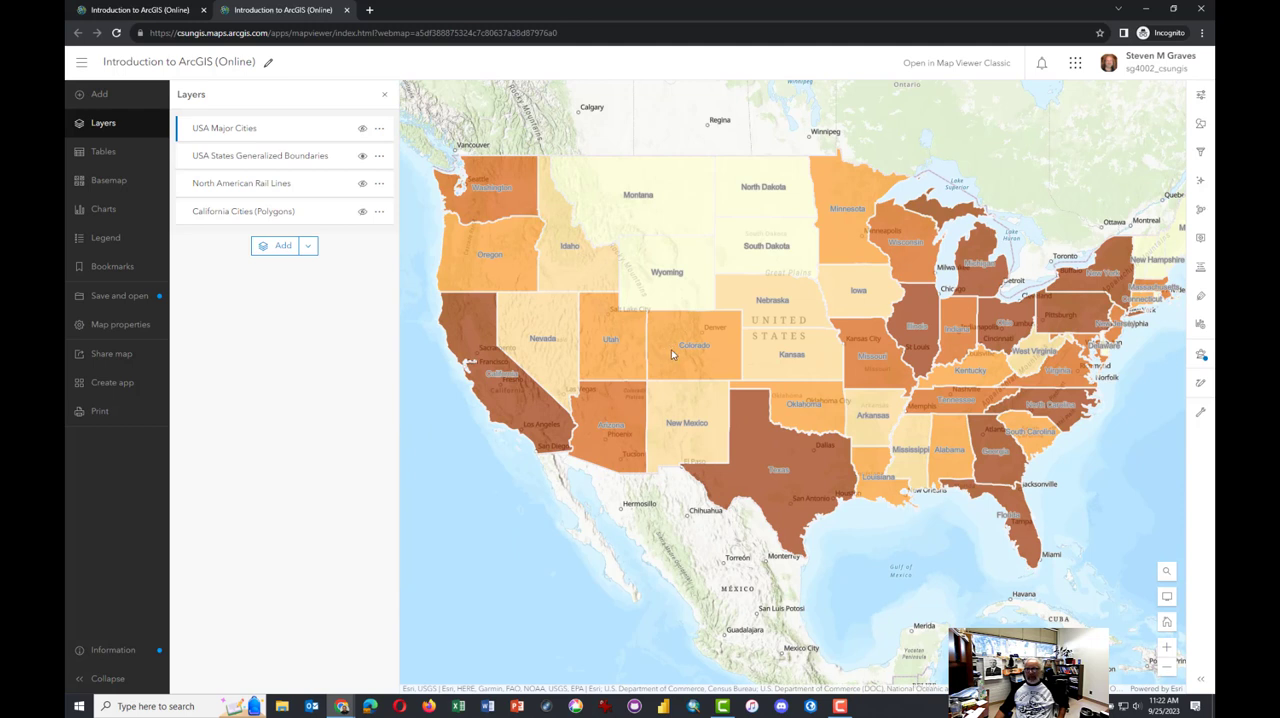
{"action": "left_click", "coordinate": [672, 353]}
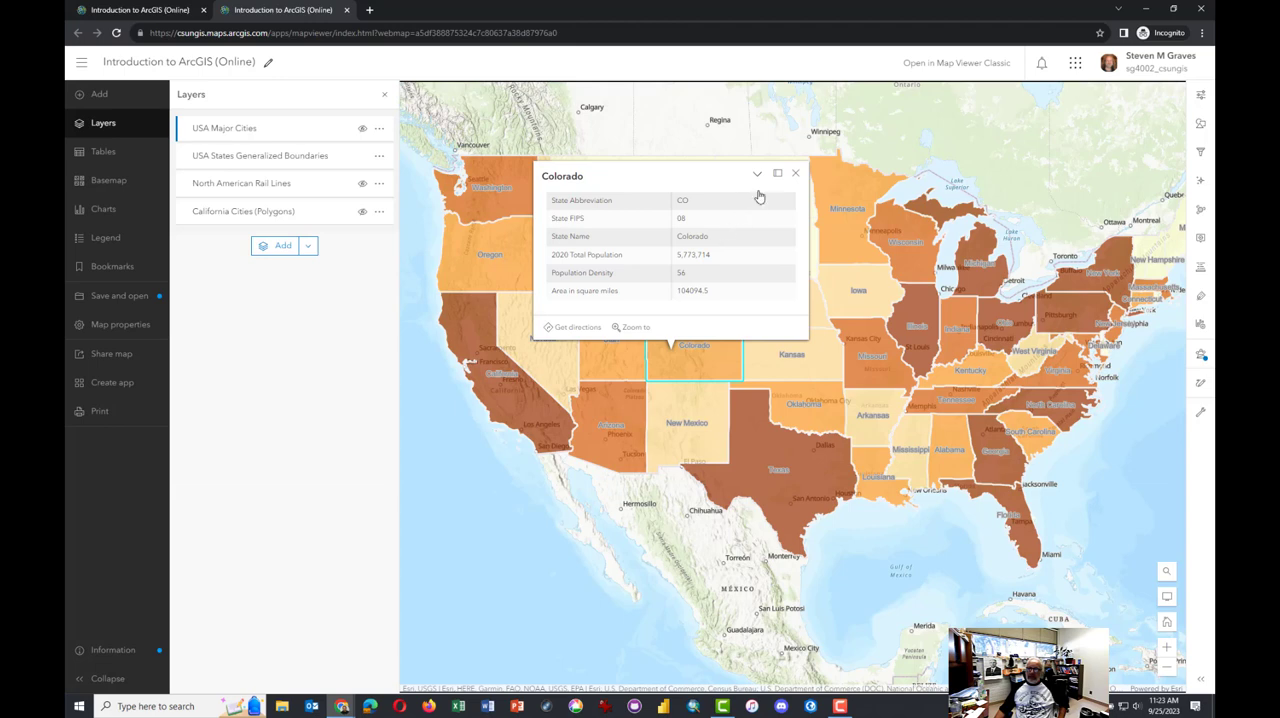
{"action": "left_click", "coordinate": [795, 173]}
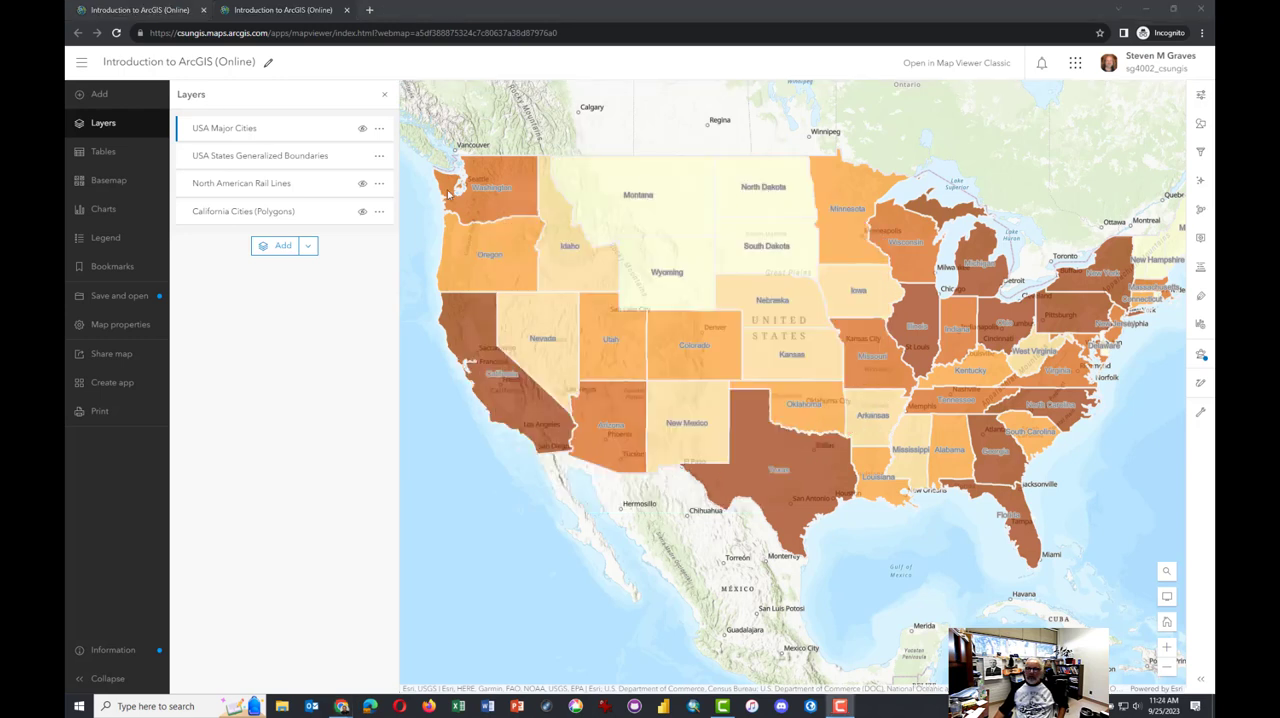
Show the USA Major Cities layer again and begin a distance measurement at Kansas City
{"action": "left_click", "coordinate": [361, 131]}
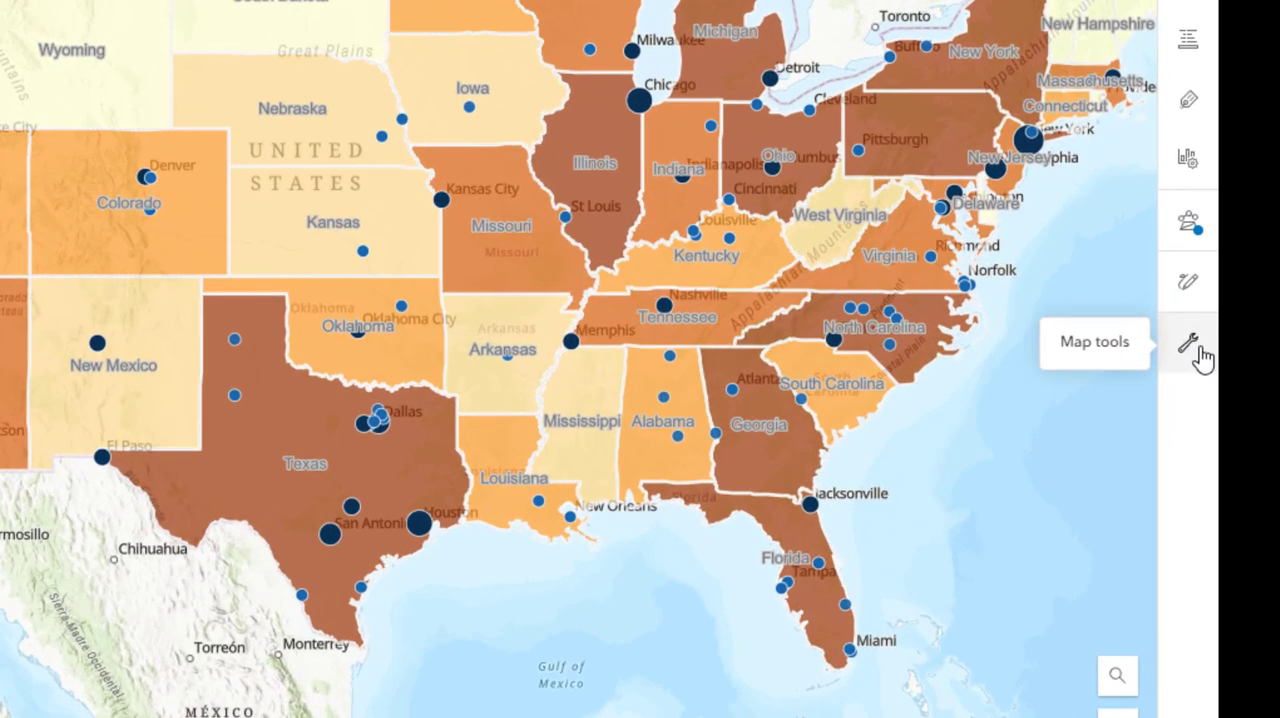
{"action": "left_click", "coordinate": [1204, 416]}
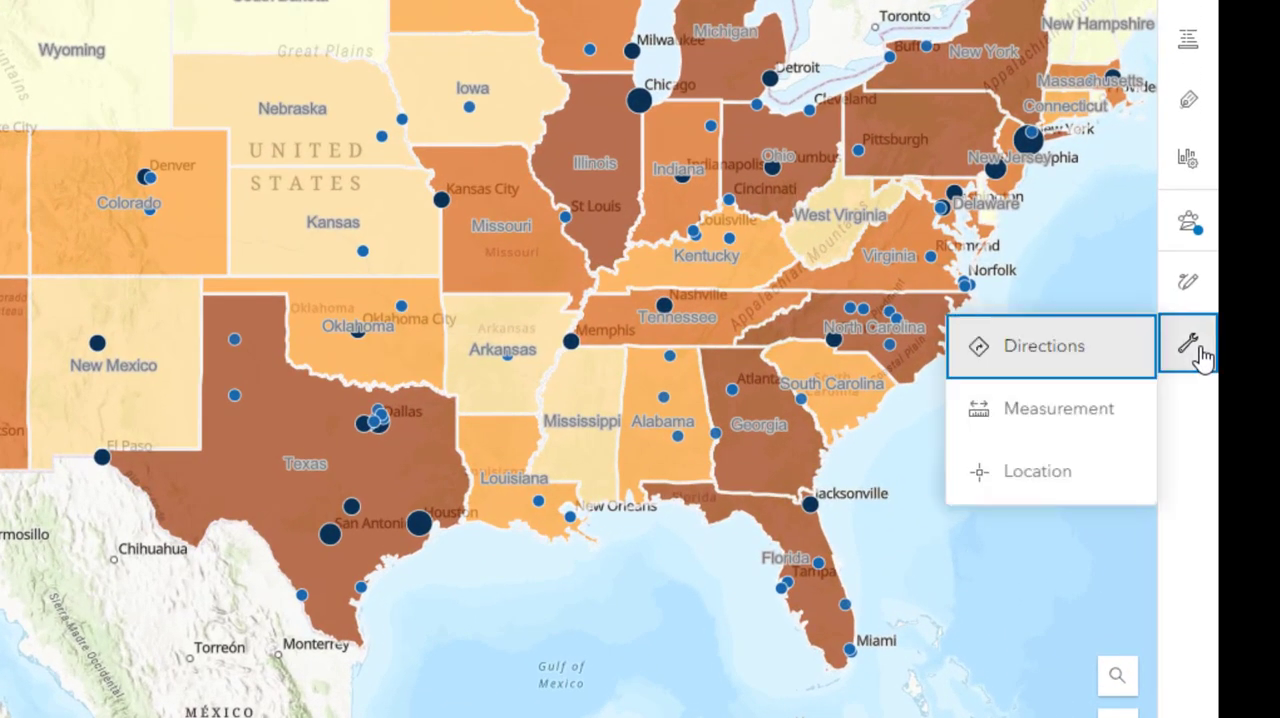
{"action": "left_click", "coordinate": [1057, 412]}
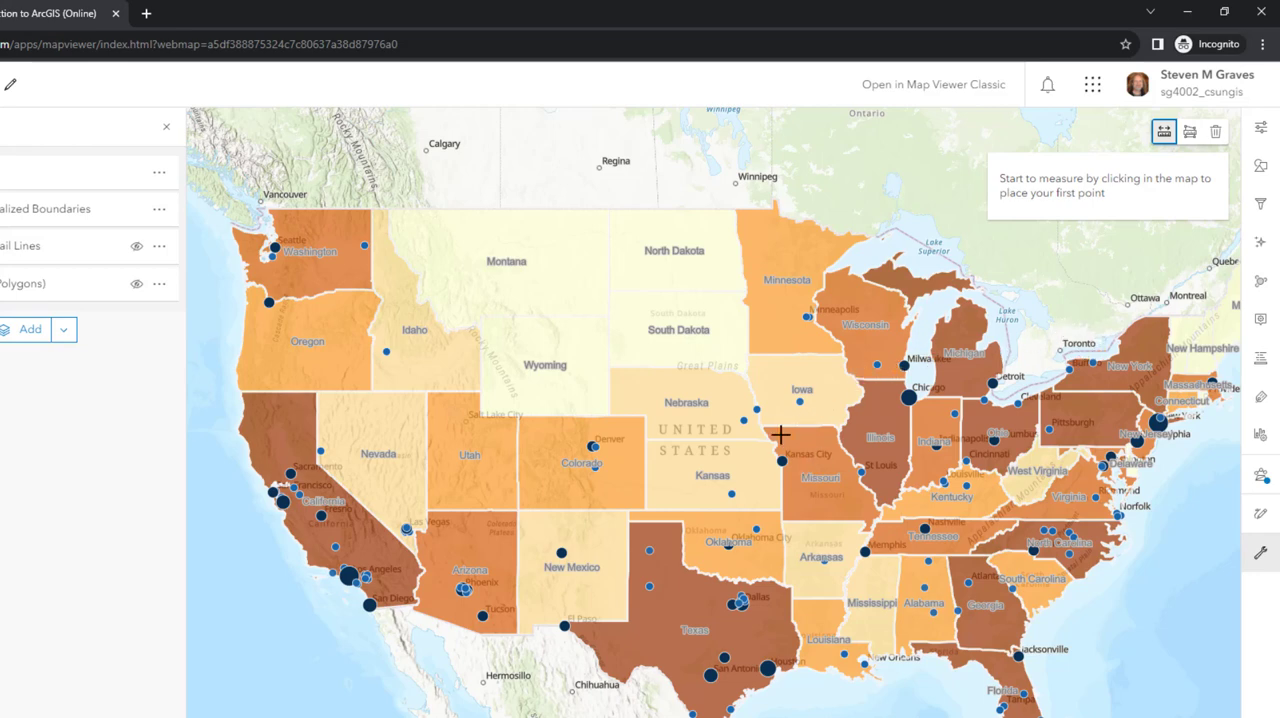
{"action": "scroll", "coordinate": [783, 435], "scroll_direction": "up", "scroll_amount": 2}
{"action": "scroll", "coordinate": [786, 436], "scroll_direction": "up", "scroll_amount": 1}
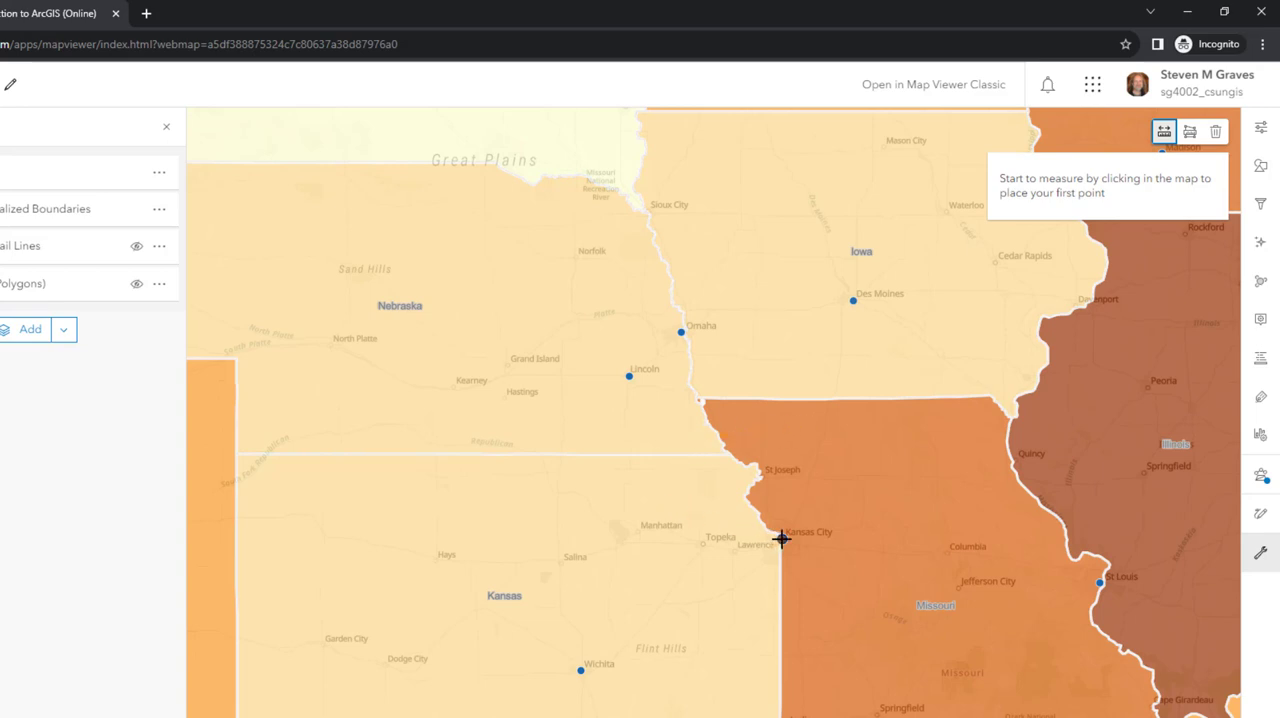
{"action": "left_click", "coordinate": [781, 538]}
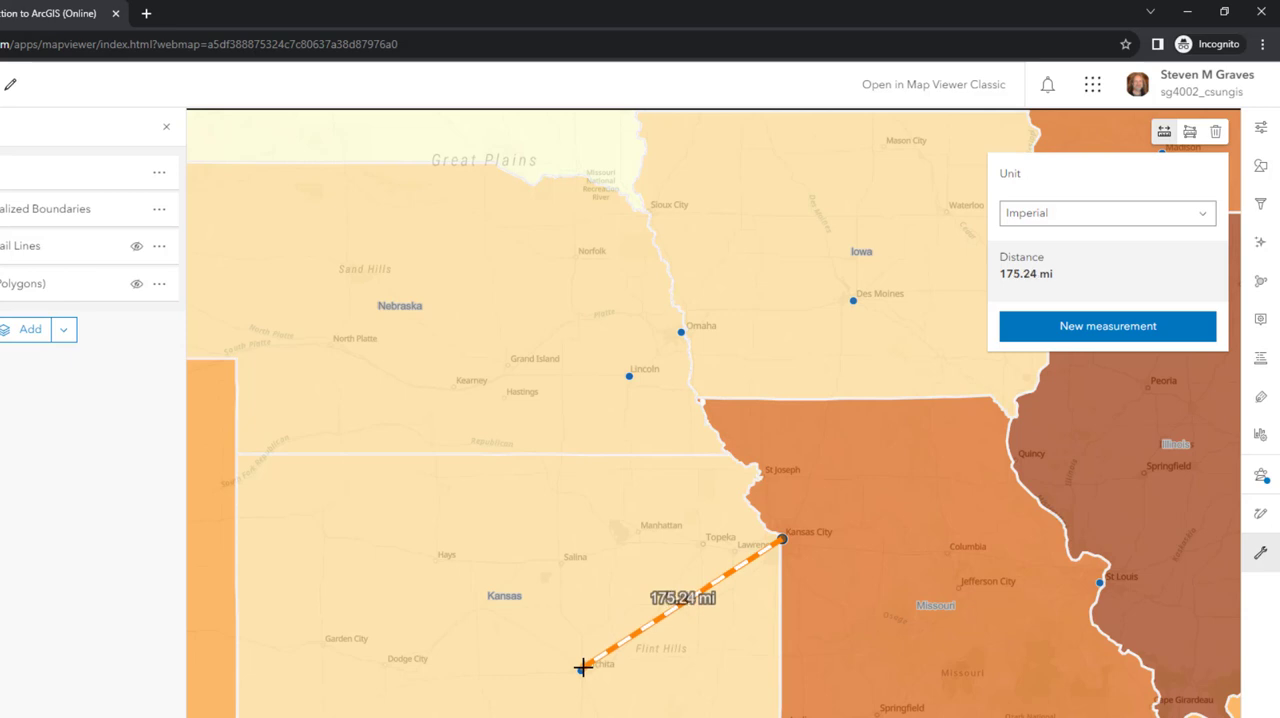
Measure from Kansas City to Wichita with the unit set to Kilometers, and clear the line for a new measurement
{"action": "scroll", "coordinate": [583, 669], "scroll_direction": "up", "scroll_amount": 5}
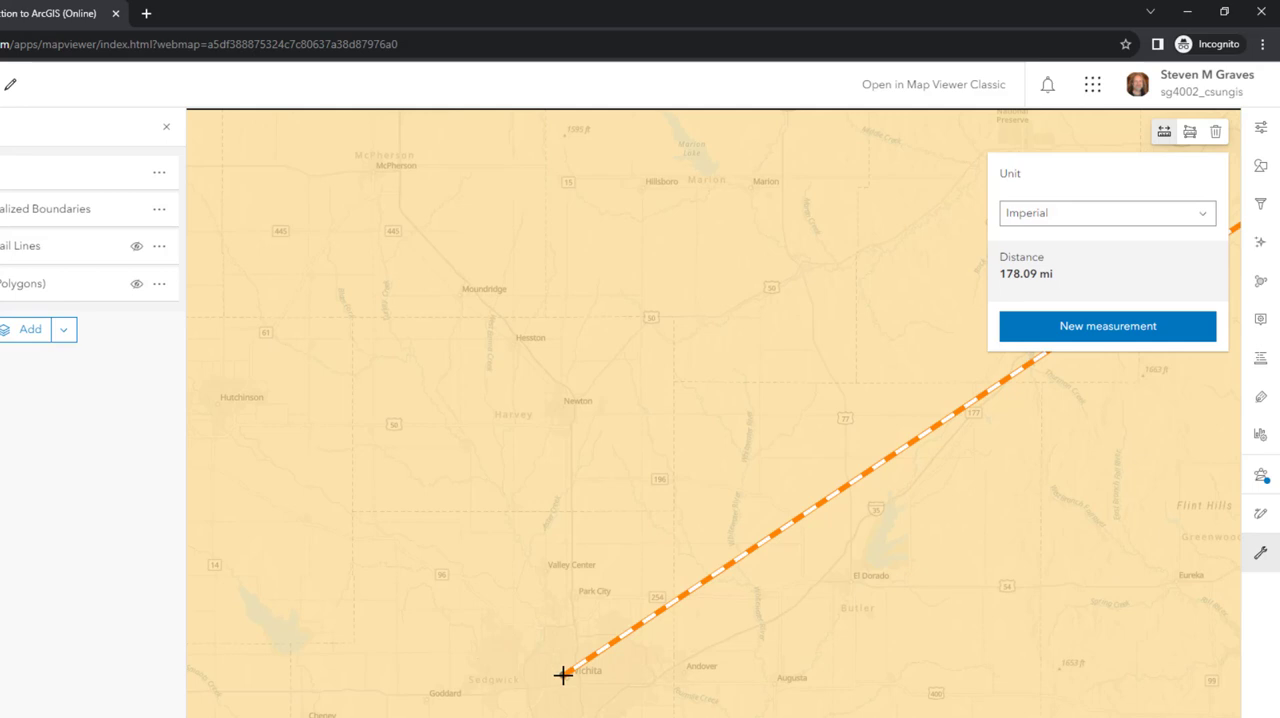
{"action": "left_click", "coordinate": [1206, 218]}
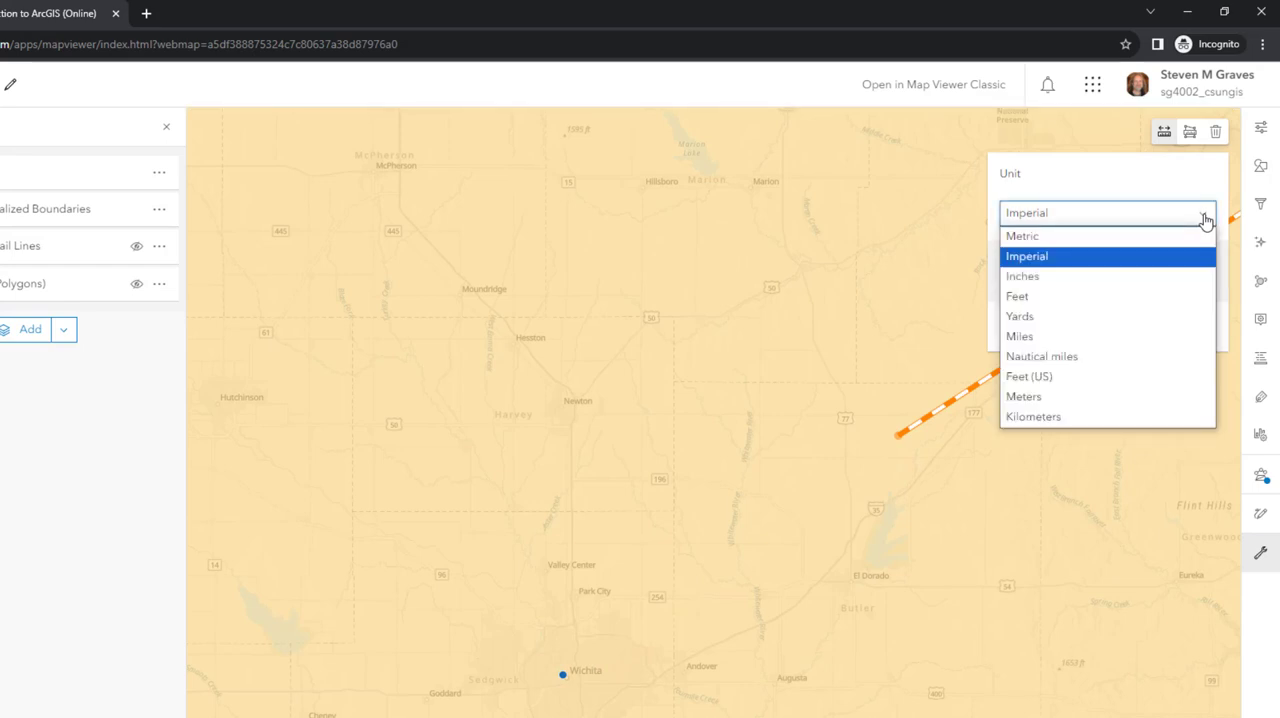
{"action": "left_click", "coordinate": [1078, 416]}
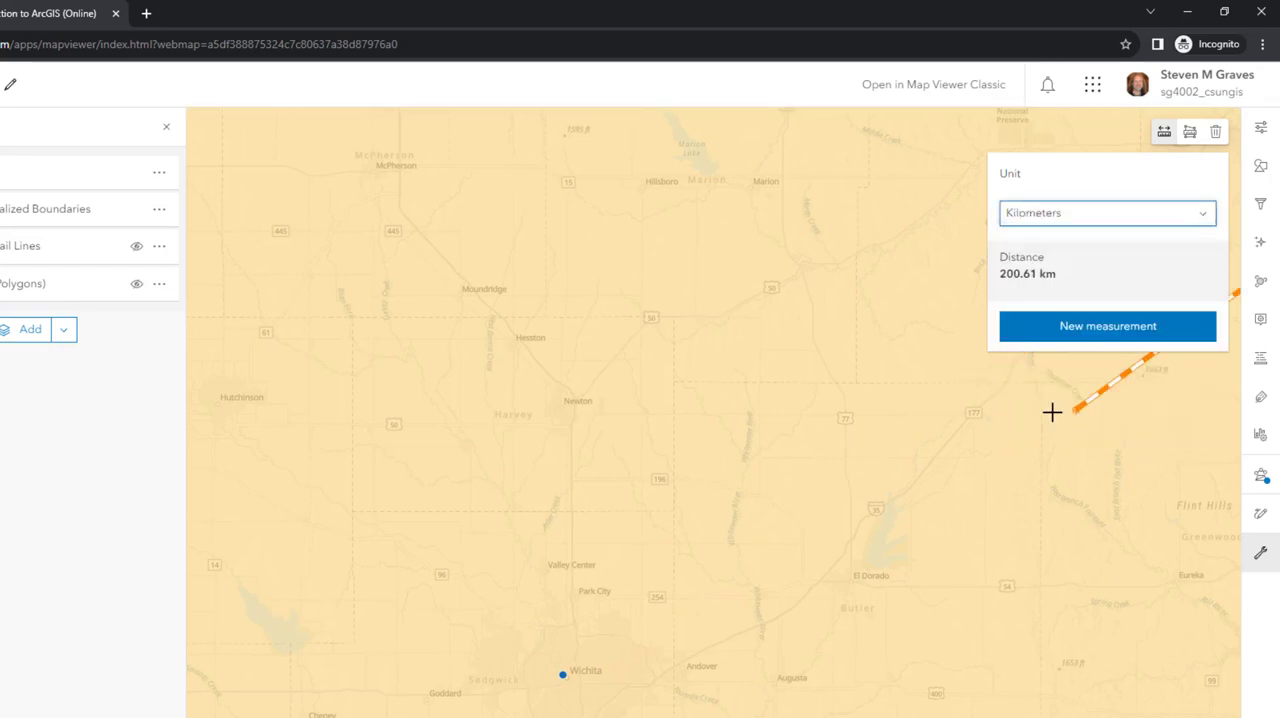
{"action": "double_click", "coordinate": [563, 672]}
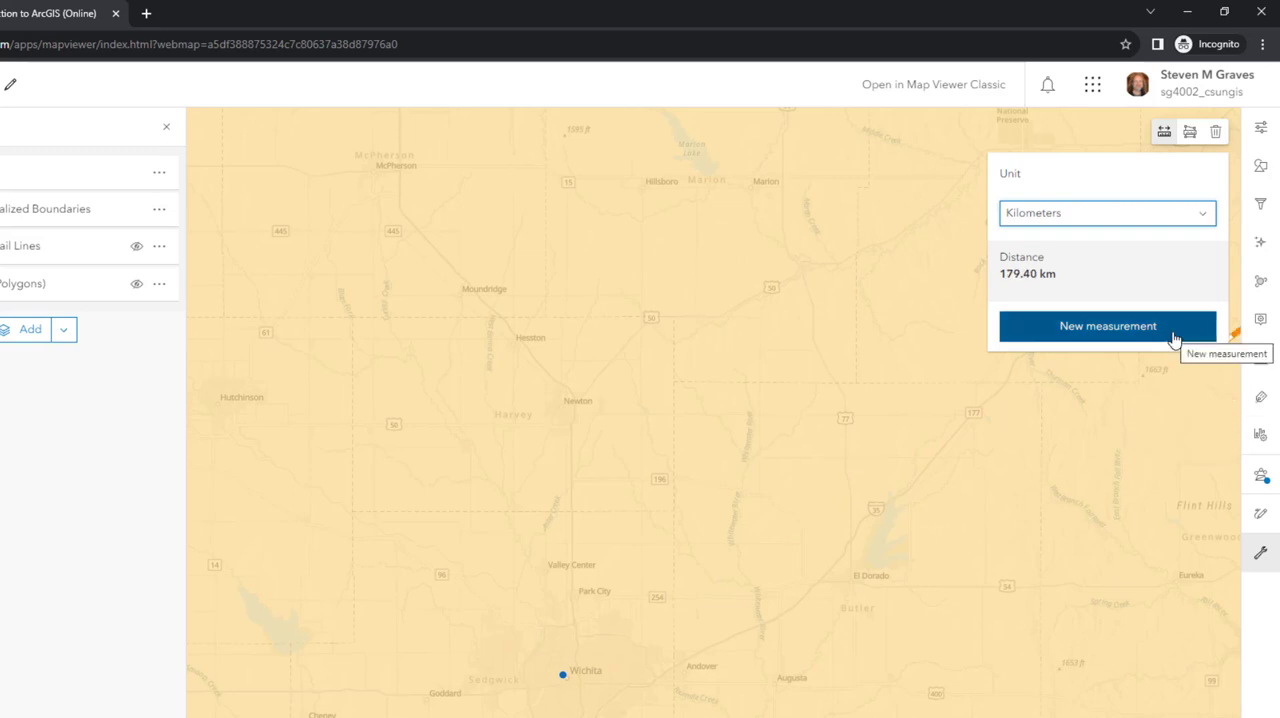
{"action": "left_click", "coordinate": [1174, 337]}
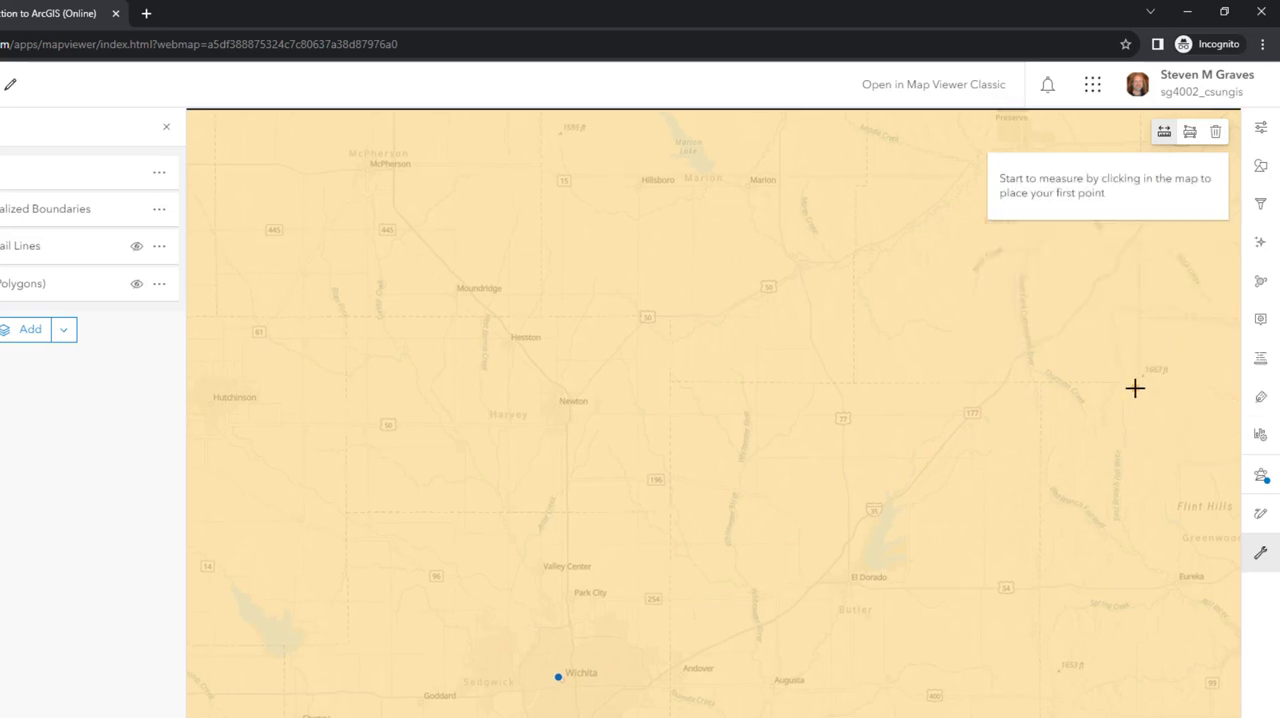
{"action": "scroll", "coordinate": [1120, 393], "scroll_direction": "down", "scroll_amount": 5}
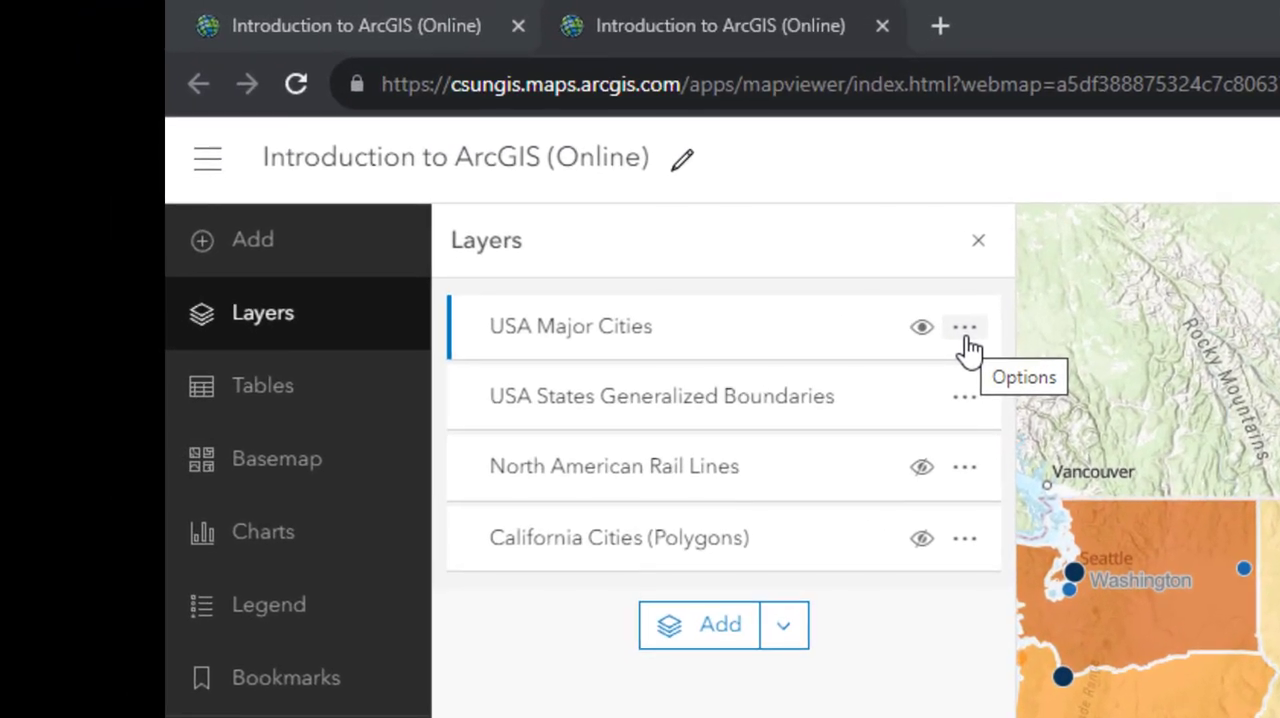
Open the attribute table of the USA Major Cities layer
{"action": "left_click", "coordinate": [965, 333]}
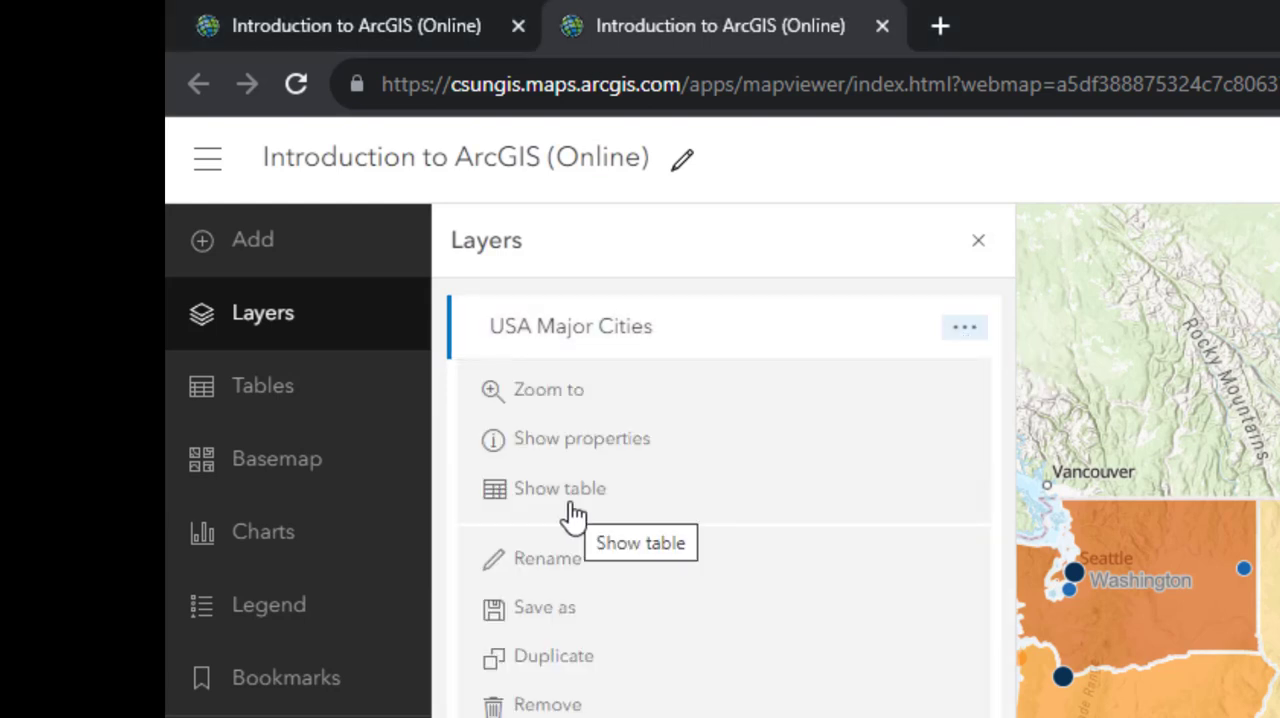
{"action": "left_click", "coordinate": [572, 514]}
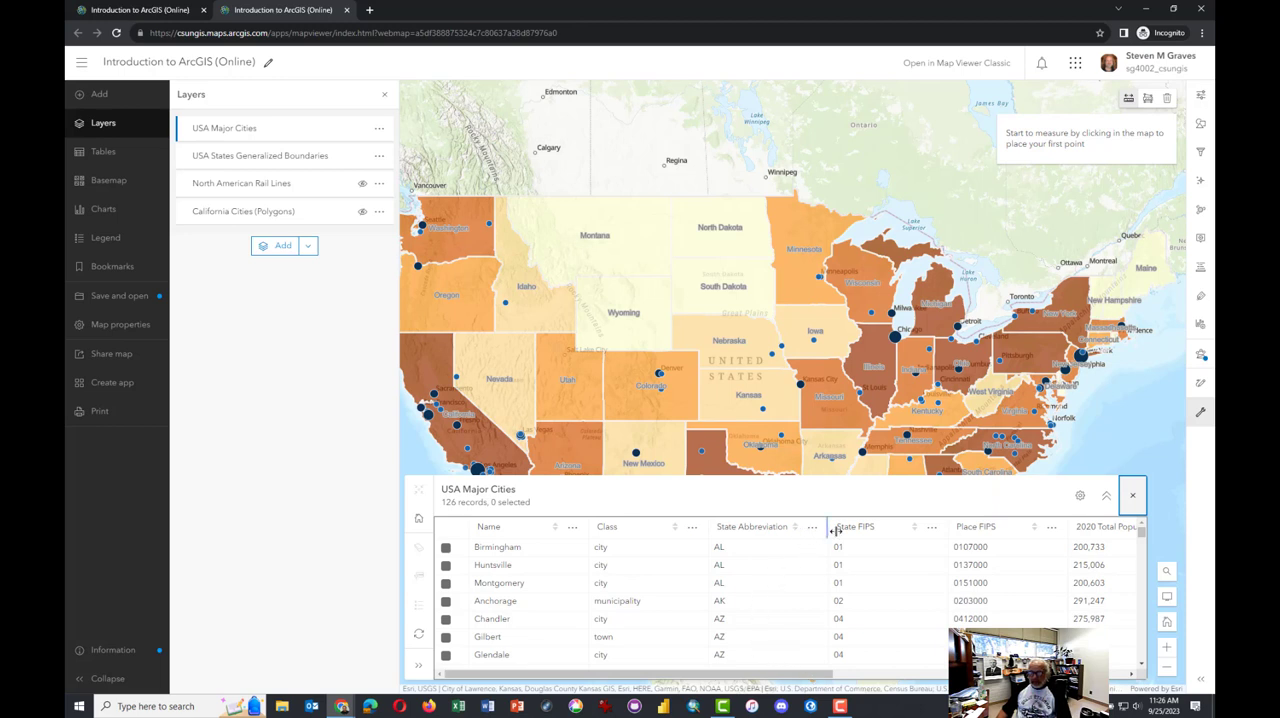
{"action": "left_click", "coordinate": [1035, 528]}
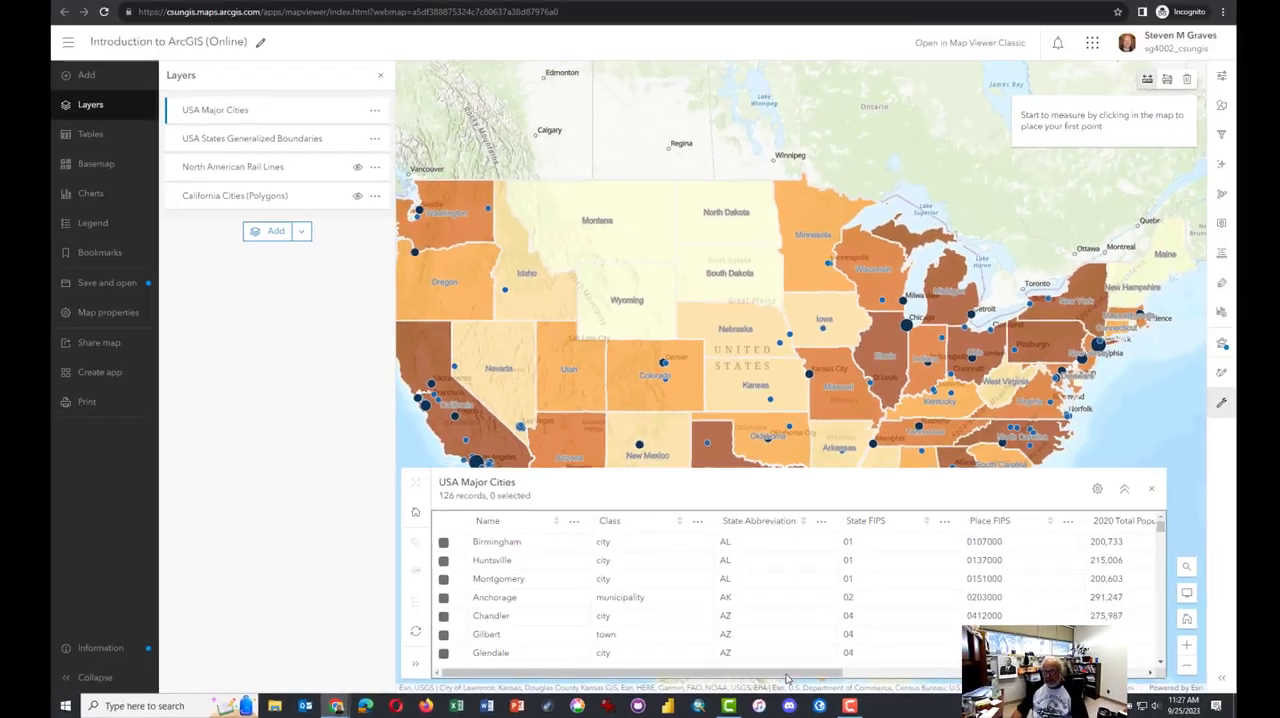
Sort the USA Major Cities table by 2020 Total Population from highest to lowest
{"action": "left_click_drag", "start_coordinate": [786, 680], "coordinate": [970, 679]}
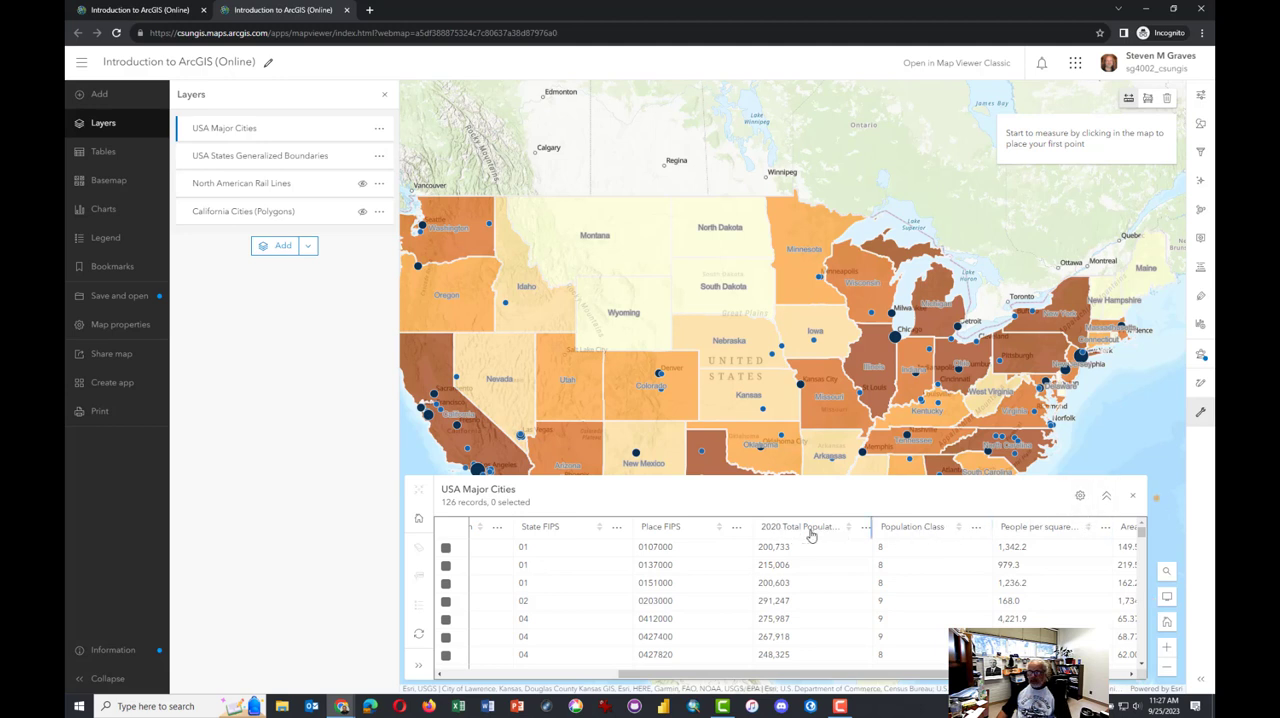
{"action": "left_click", "coordinate": [850, 527]}
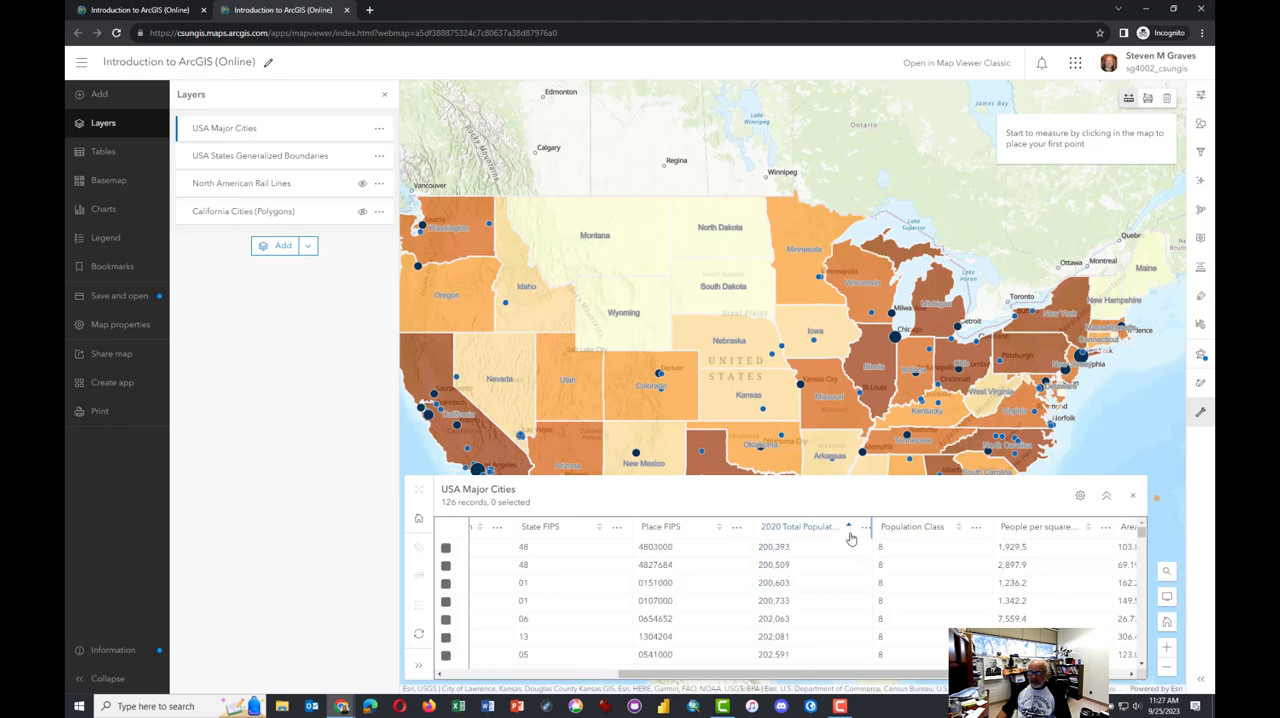
{"action": "left_click", "coordinate": [850, 537]}
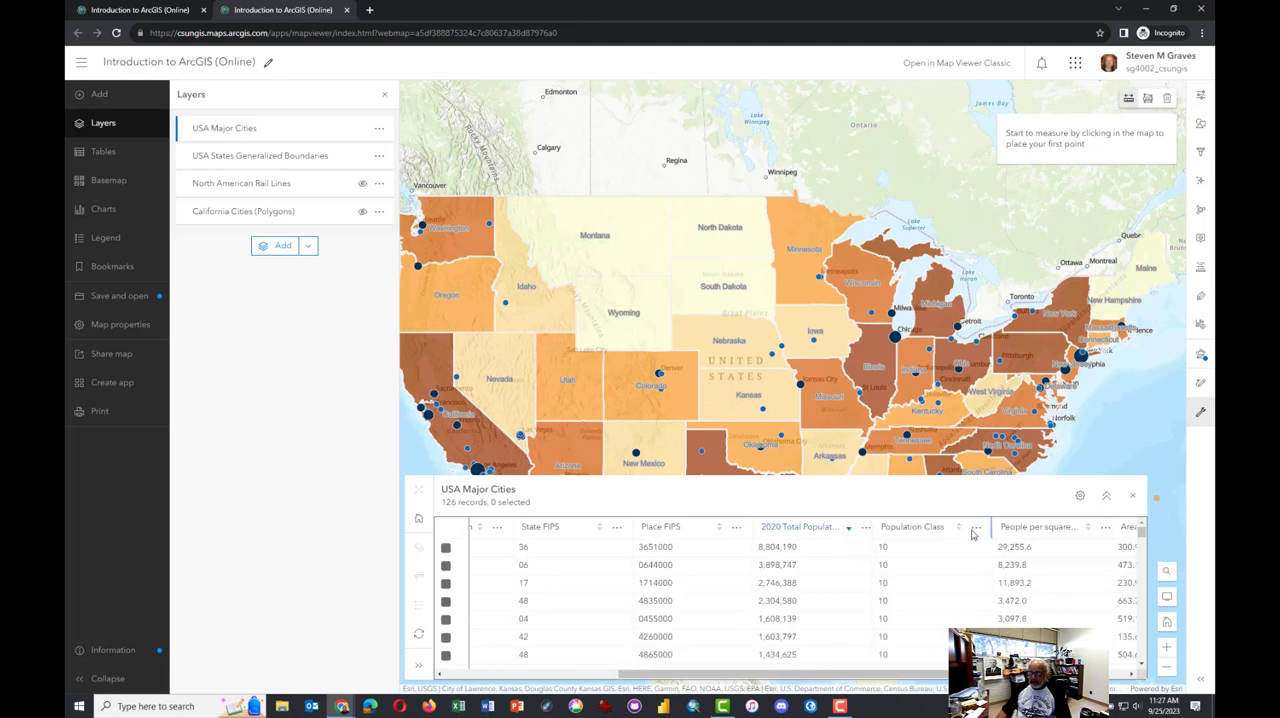
Sort the table by people per square mile from highest to lowest, and close the table
{"action": "left_click", "coordinate": [1088, 529]}
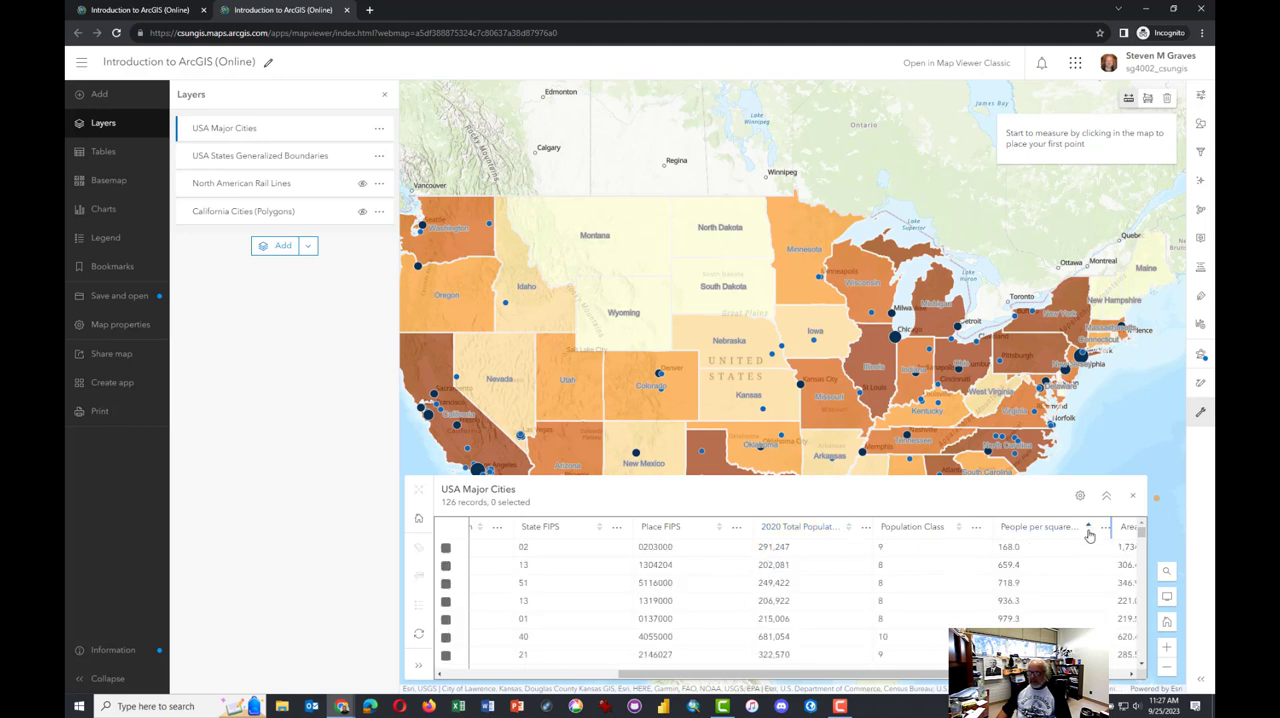
{"action": "left_click", "coordinate": [1088, 529]}
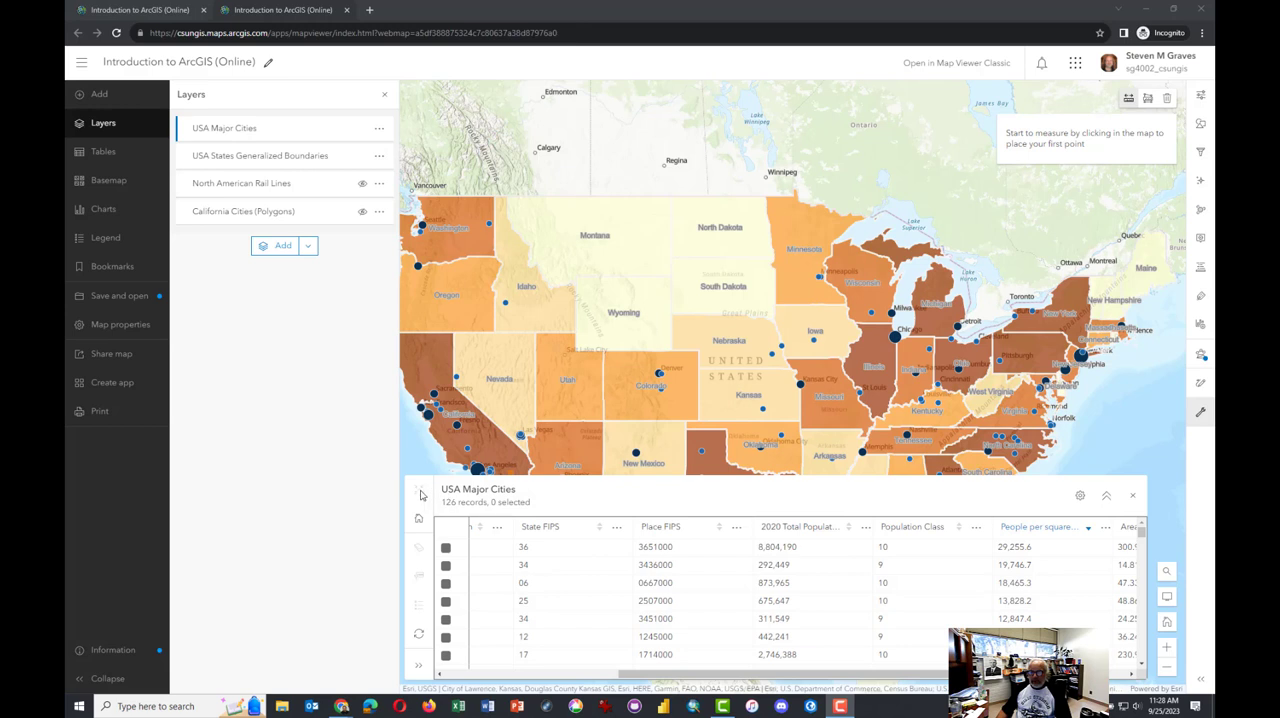
{"action": "left_click", "coordinate": [1135, 499]}
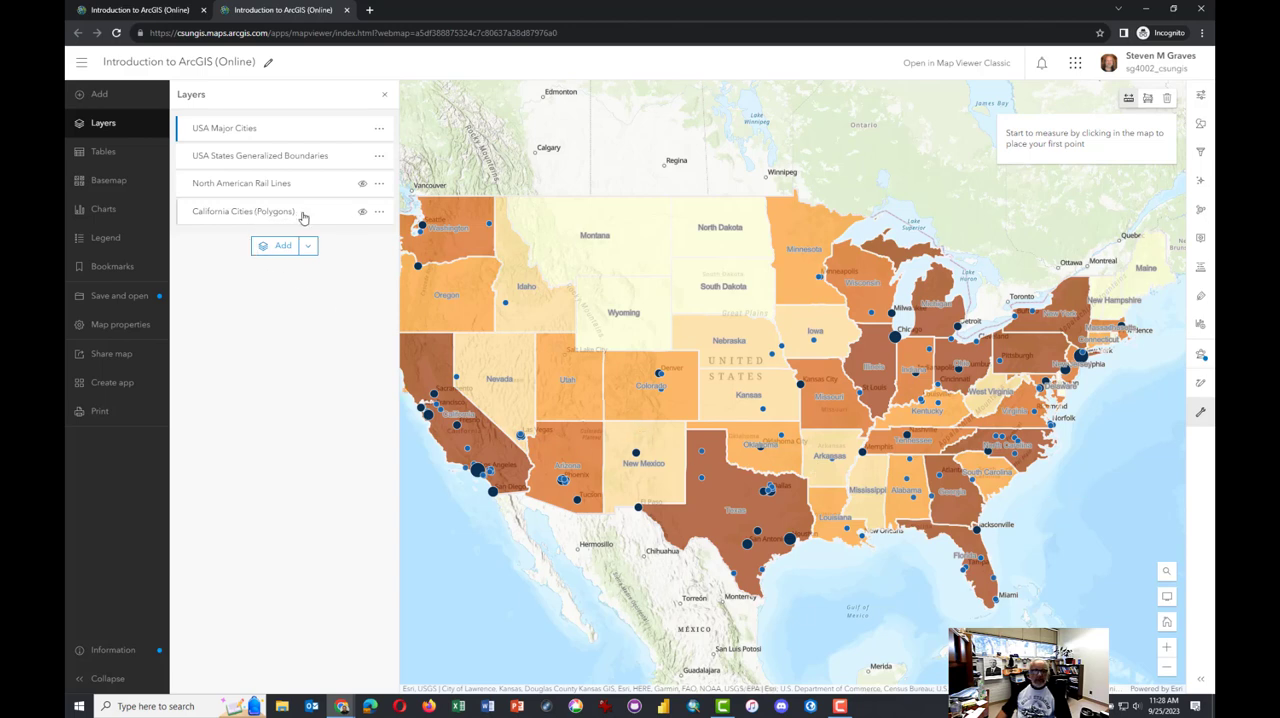
Show the California Cities (Polygons) layer and zoom the map to its extent
{"action": "left_click", "coordinate": [363, 215]}
{"action": "left_click", "coordinate": [379, 212]}
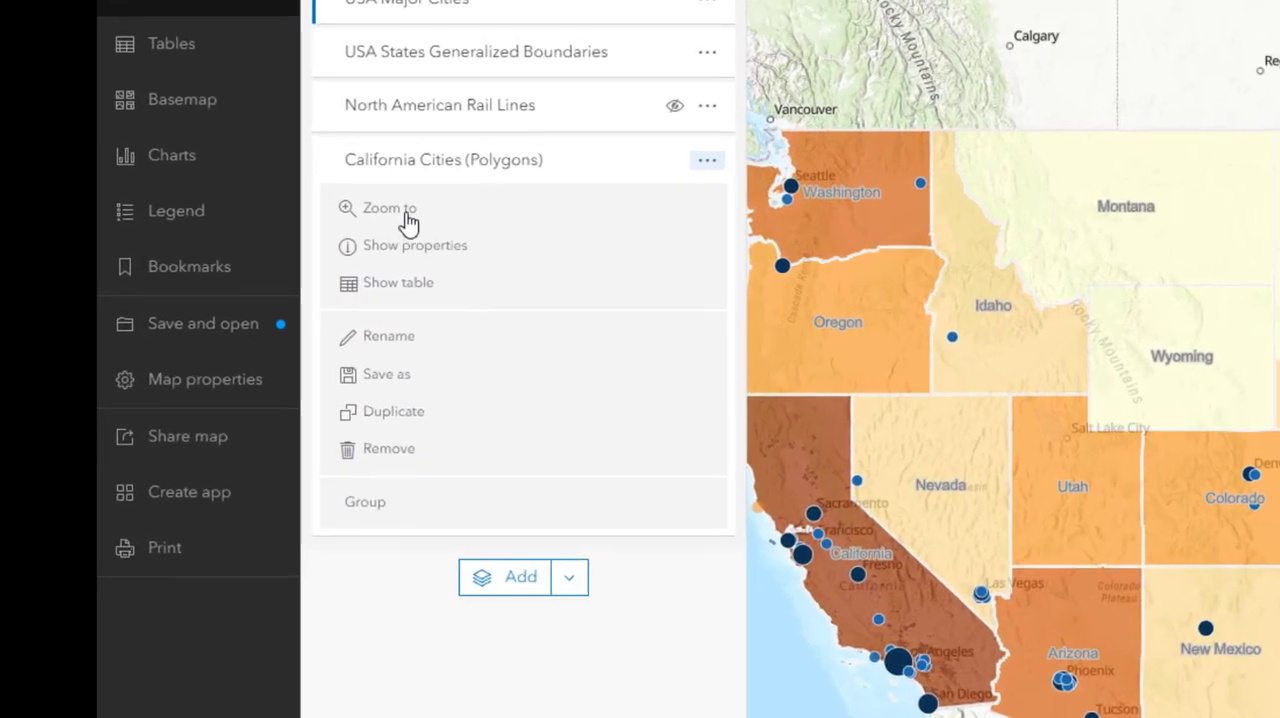
{"action": "left_click", "coordinate": [400, 208]}
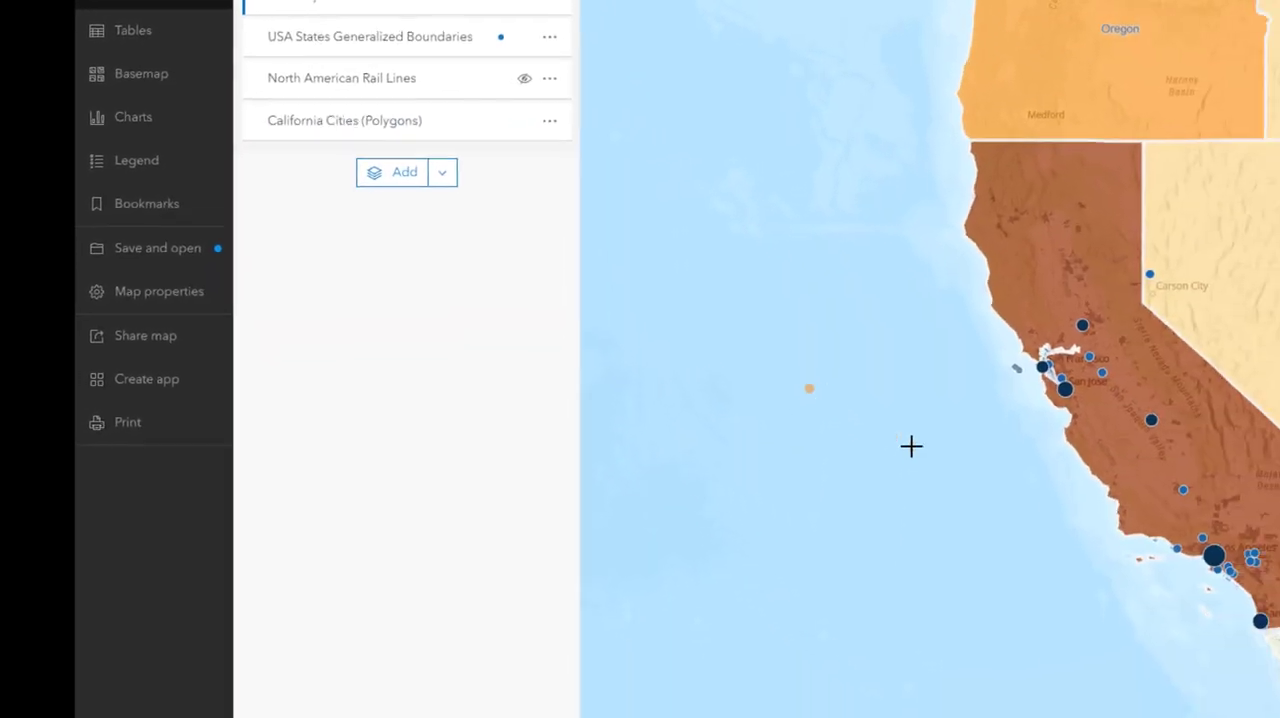
Hide the USA States Generalized Boundaries layer so the California city polygons around Los Angeles can be seen on their own
{"action": "scroll", "coordinate": [1168, 512], "scroll_direction": "up", "scroll_amount": 5}
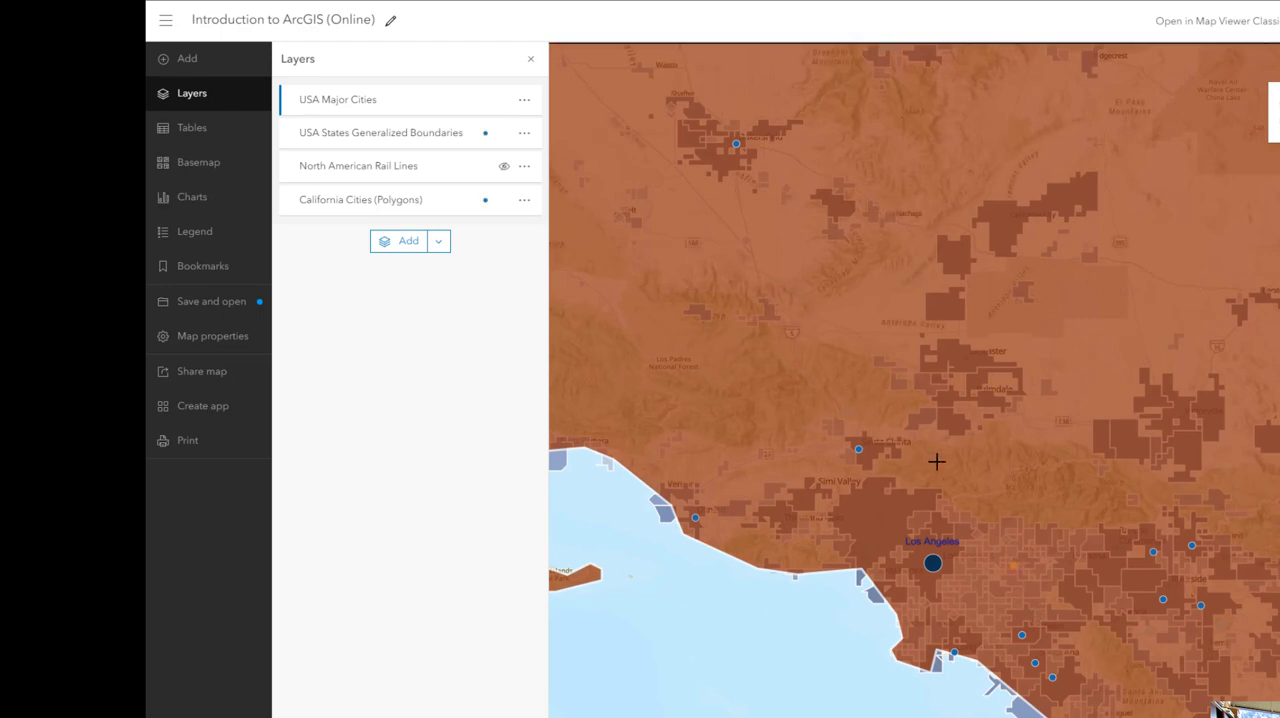
{"action": "left_click_drag", "start_coordinate": [937, 460], "coordinate": [899, 383]}
{"action": "scroll", "coordinate": [903, 403], "scroll_direction": "up", "scroll_amount": 2}
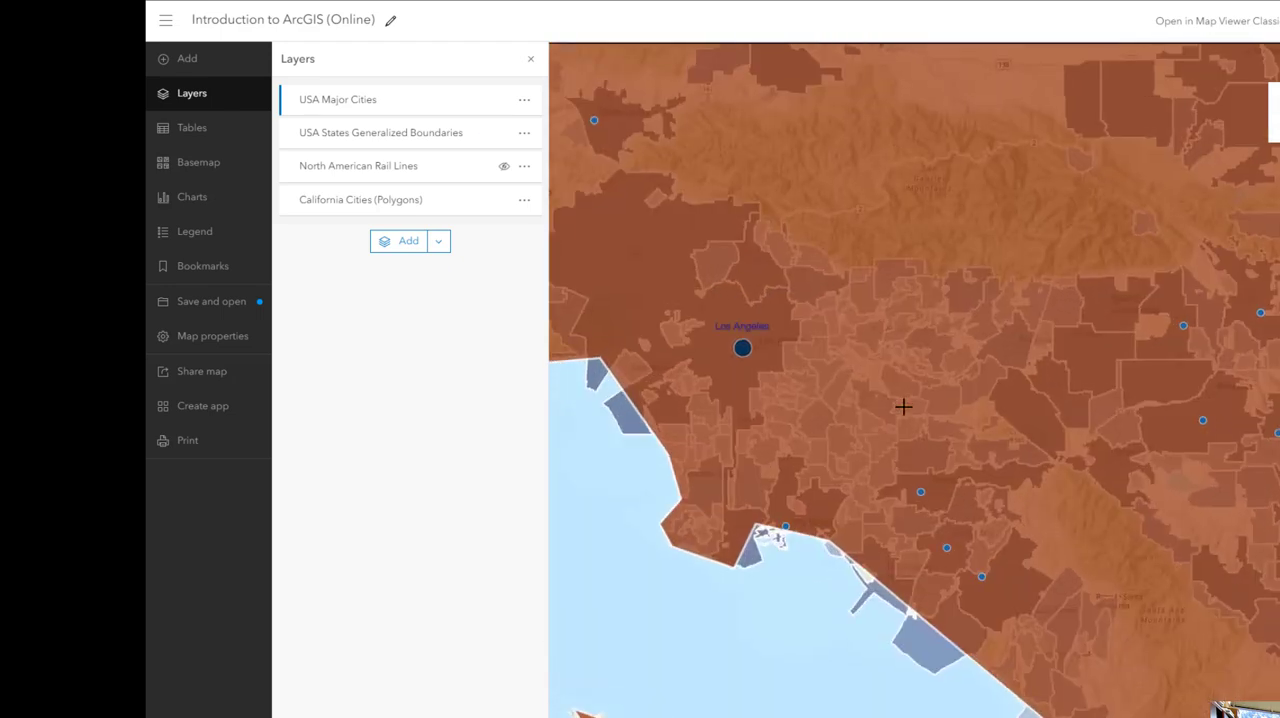
{"action": "left_click", "coordinate": [522, 135]}
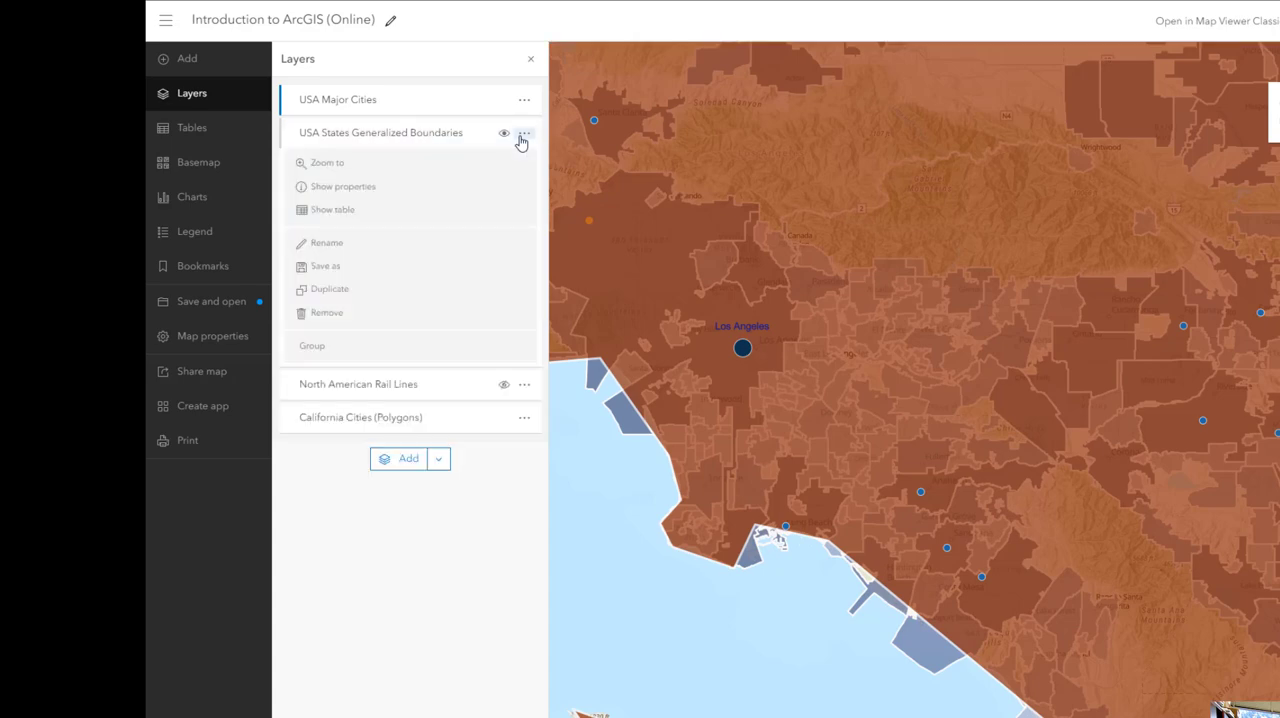
{"action": "left_click", "coordinate": [521, 138]}
{"action": "left_click", "coordinate": [503, 136]}
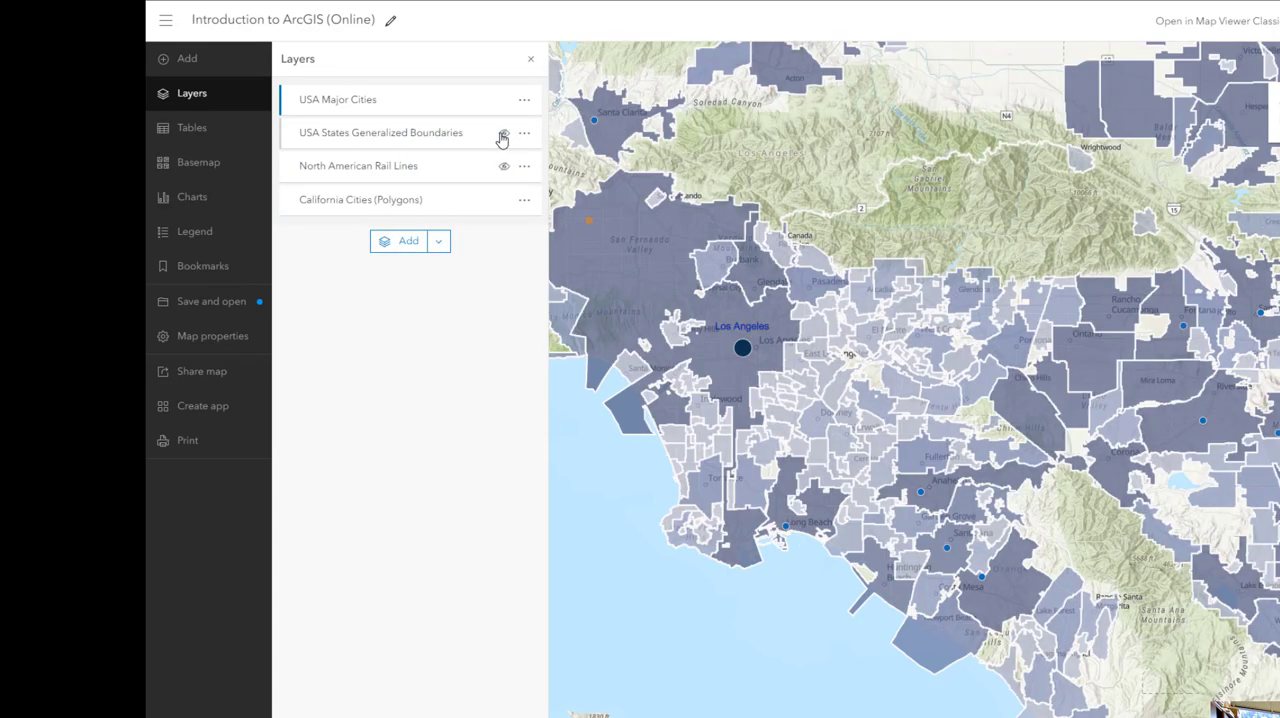
Hide the California Cities (Polygons) layer around Irvine to compare it with the city points, and show the layer again
{"action": "scroll", "coordinate": [1018, 586], "scroll_direction": "up", "scroll_amount": 5}
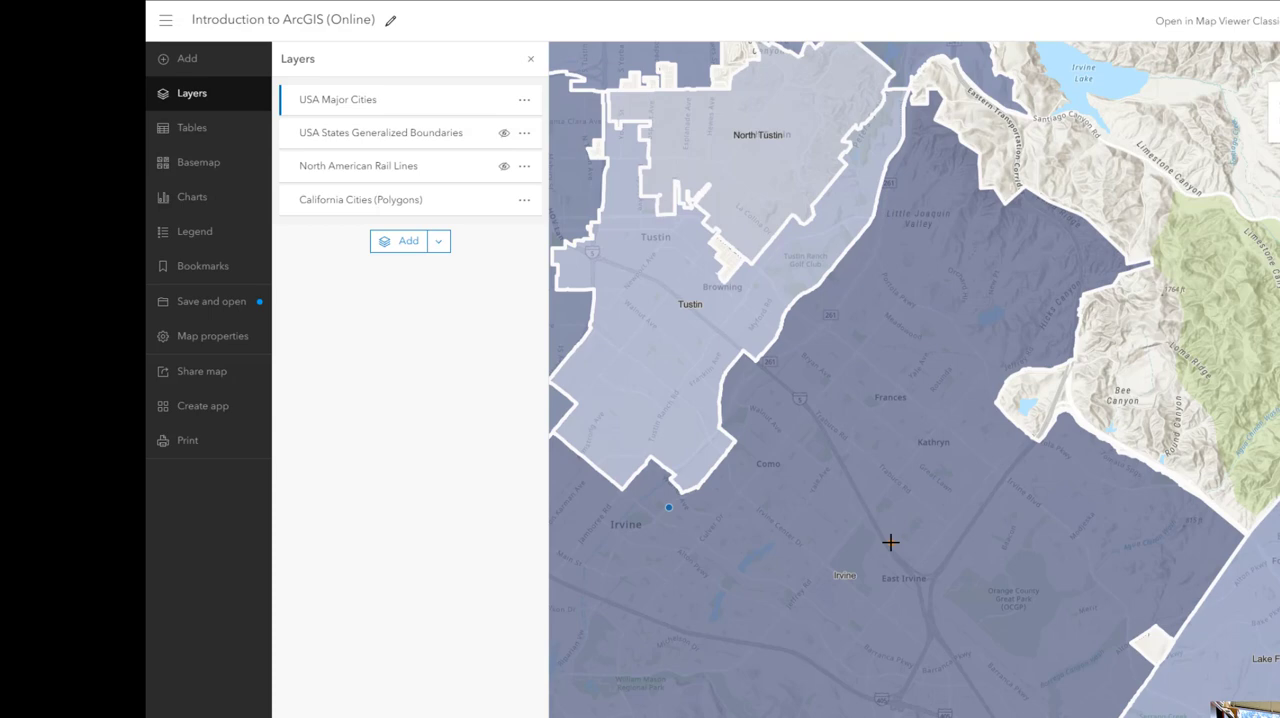
{"action": "scroll", "coordinate": [890, 542], "scroll_direction": "down", "scroll_amount": 2}
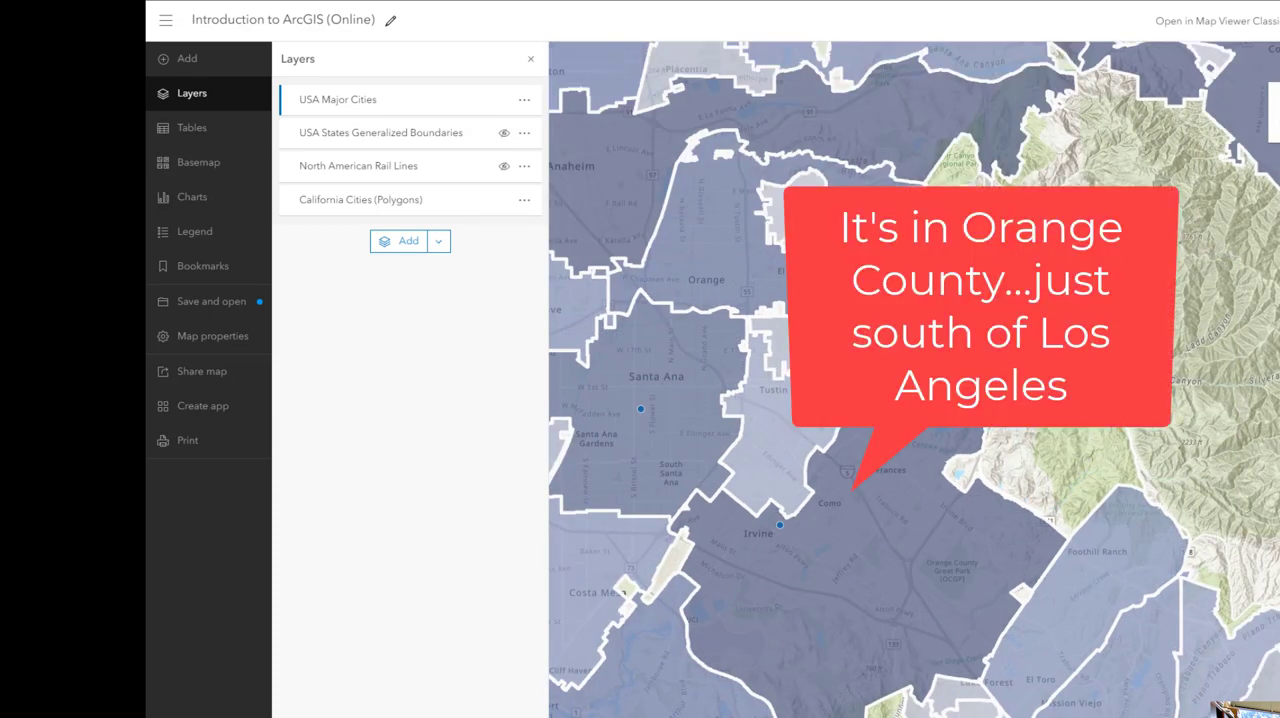
{"action": "mouse_move", "coordinate": [1057, 376]}
{"action": "left_mouse_down"}
{"action": "mouse_move", "coordinate": [1231, 357]}
{"action": "mouse_move", "coordinate": [1236, 326]}
{"action": "left_mouse_up"}
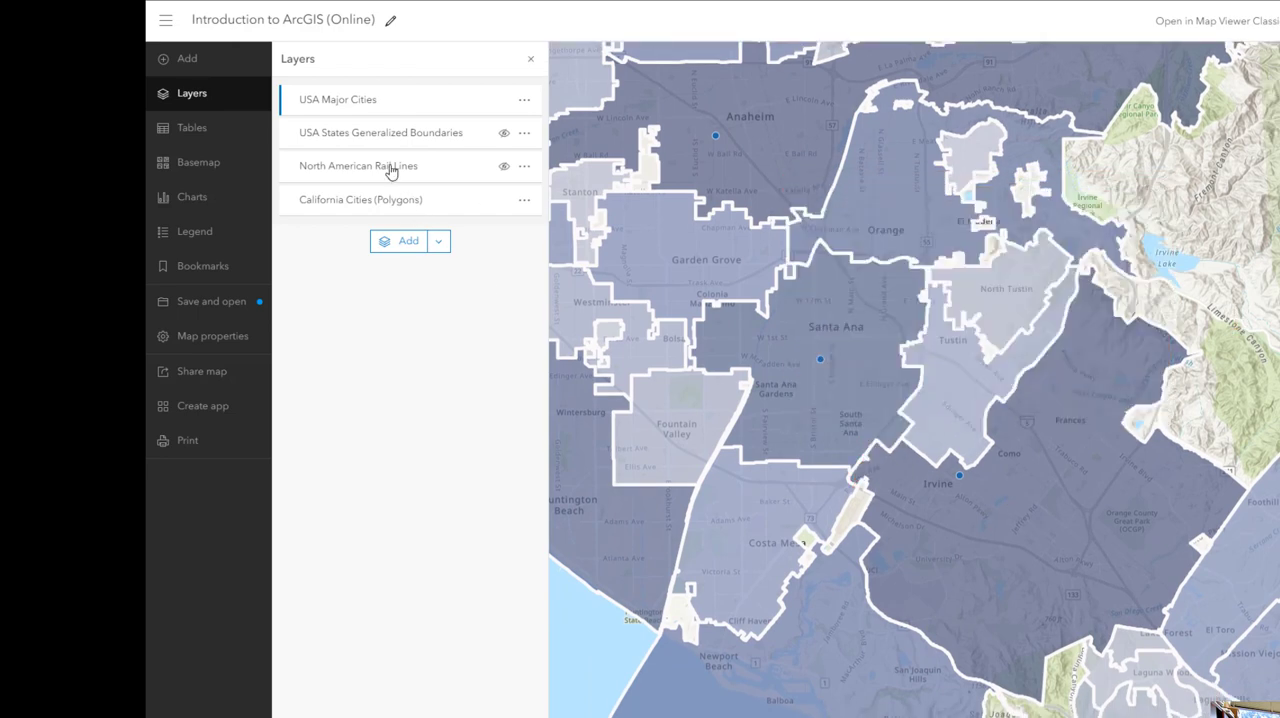
{"action": "left_click", "coordinate": [504, 201]}
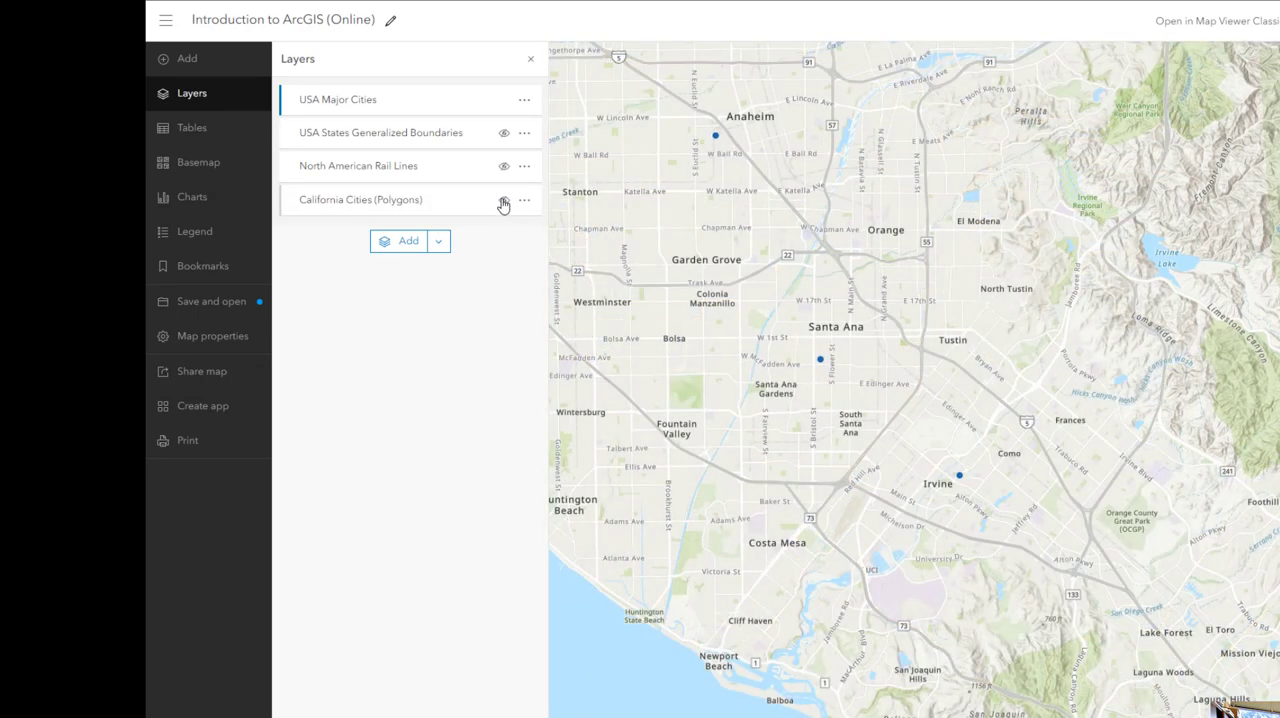
{"action": "scroll", "coordinate": [1036, 345], "scroll_direction": "down", "scroll_amount": 3}
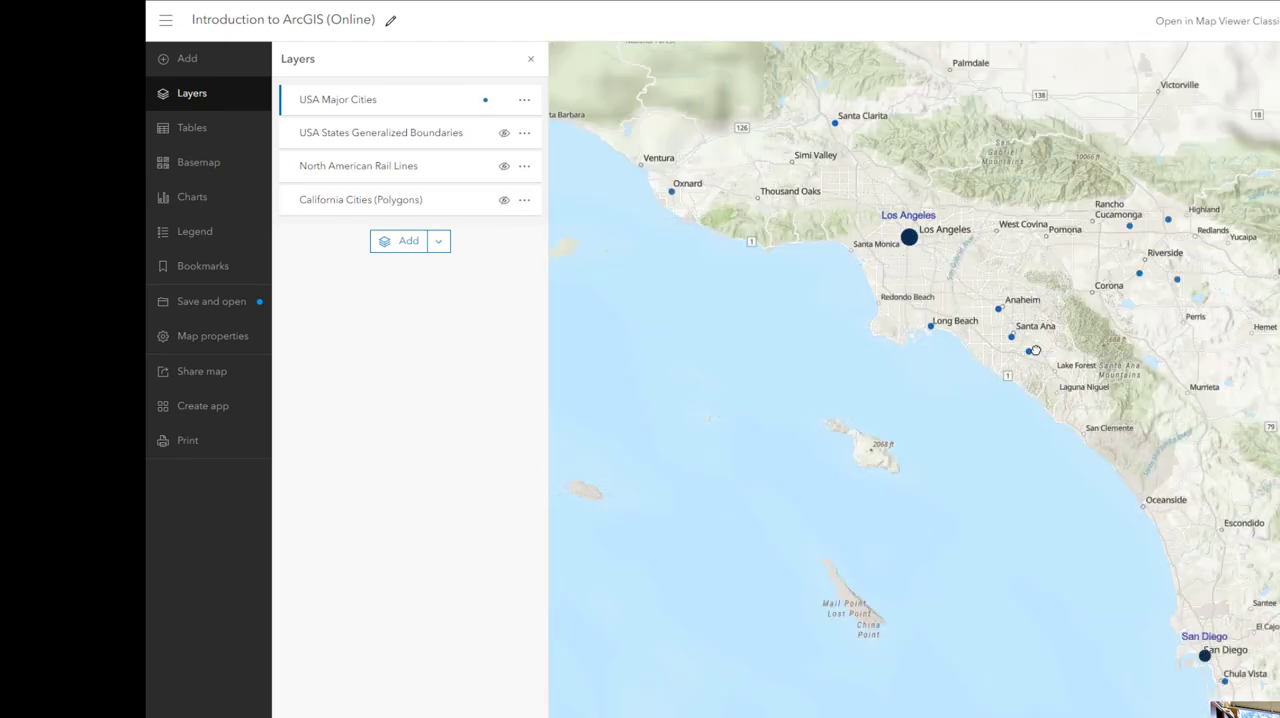
{"action": "scroll", "coordinate": [1035, 350], "scroll_direction": "up", "scroll_amount": 3}
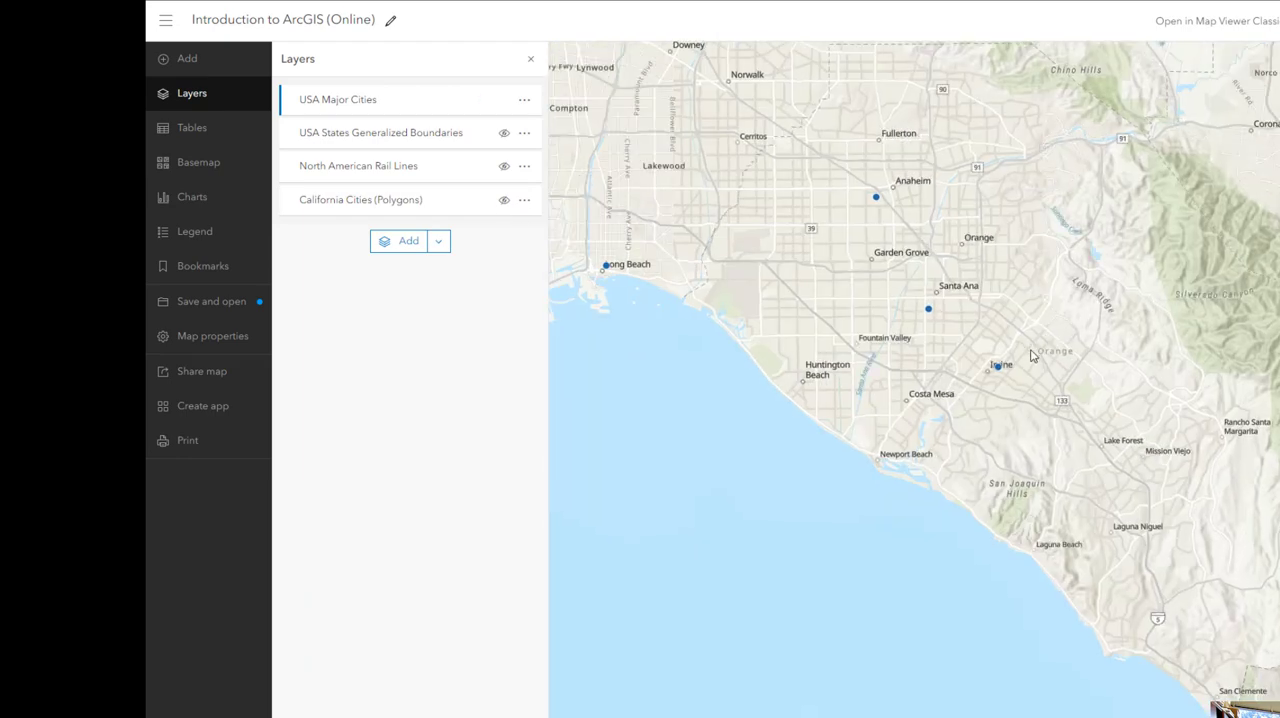
{"action": "scroll", "coordinate": [1031, 350], "scroll_direction": "up", "scroll_amount": 1}
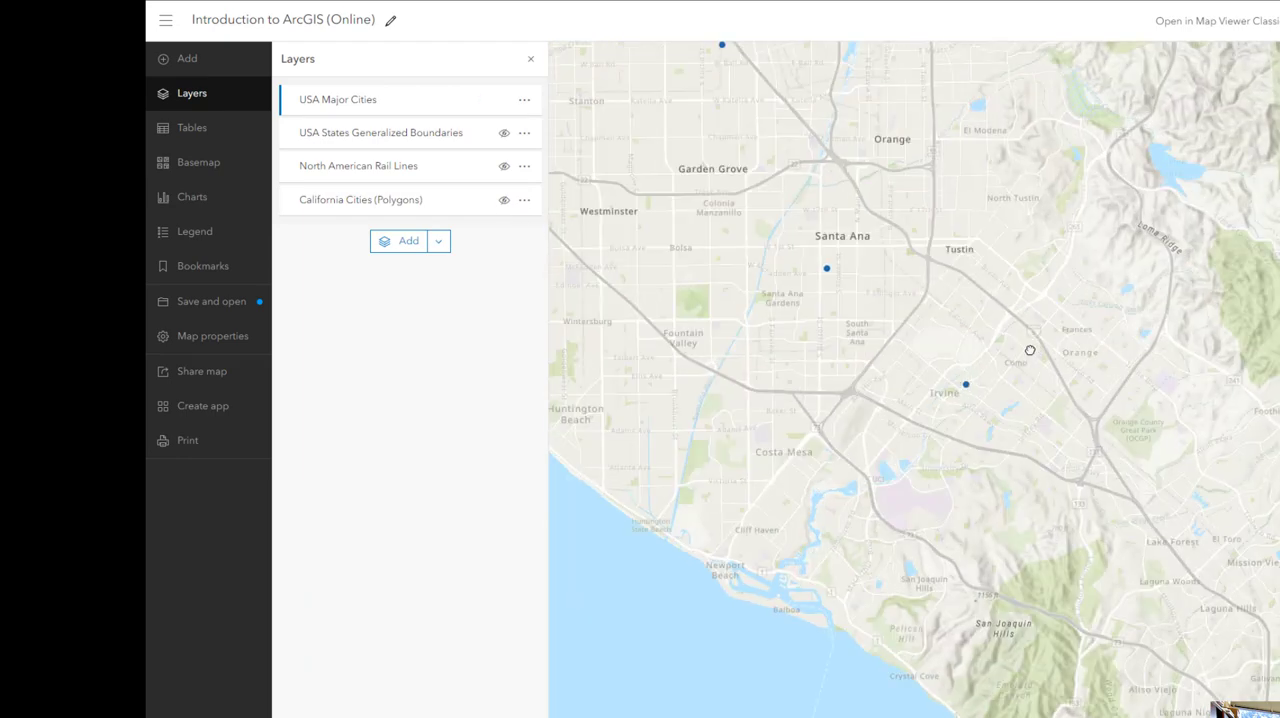
{"action": "left_click", "coordinate": [504, 202]}
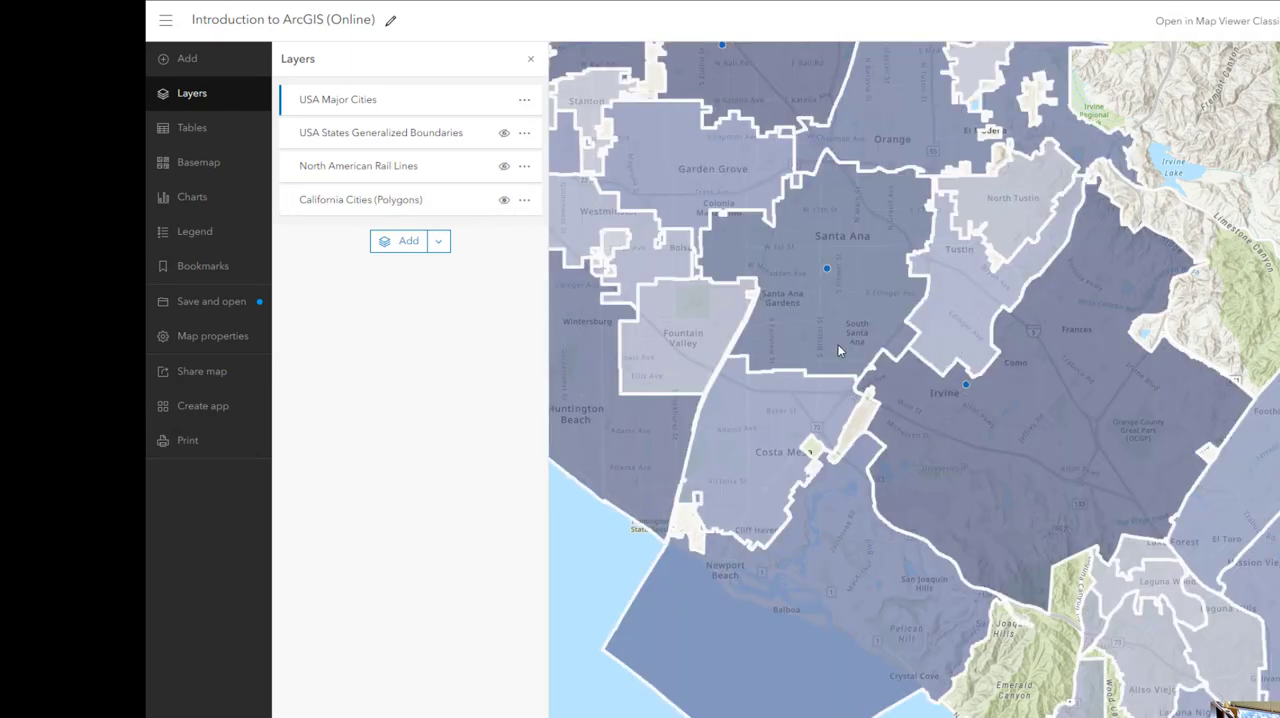
View the pop-up attributes of the Irvine city polygon and close it
{"action": "scroll", "coordinate": [835, 345], "scroll_direction": "down", "scroll_amount": 1}
{"action": "scroll", "coordinate": [830, 342], "scroll_direction": "up", "scroll_amount": 1}
{"action": "left_click", "coordinate": [1034, 429]}
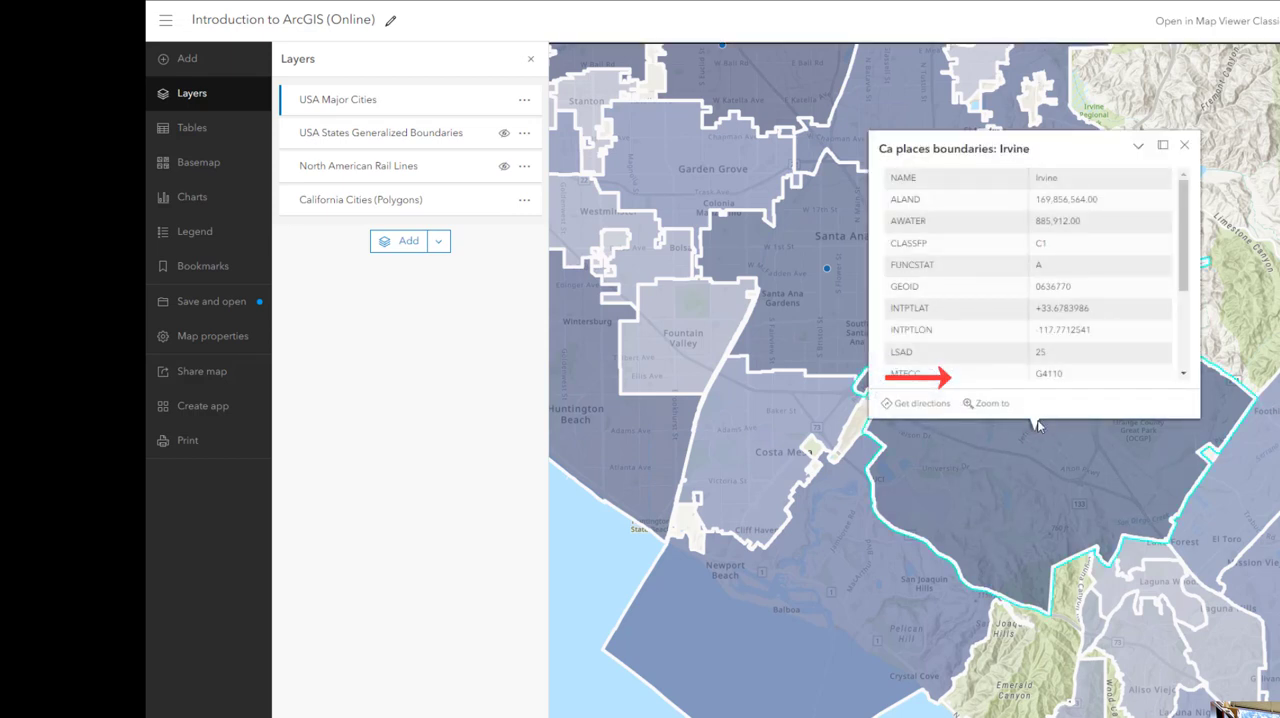
{"action": "left_click", "coordinate": [1184, 145]}
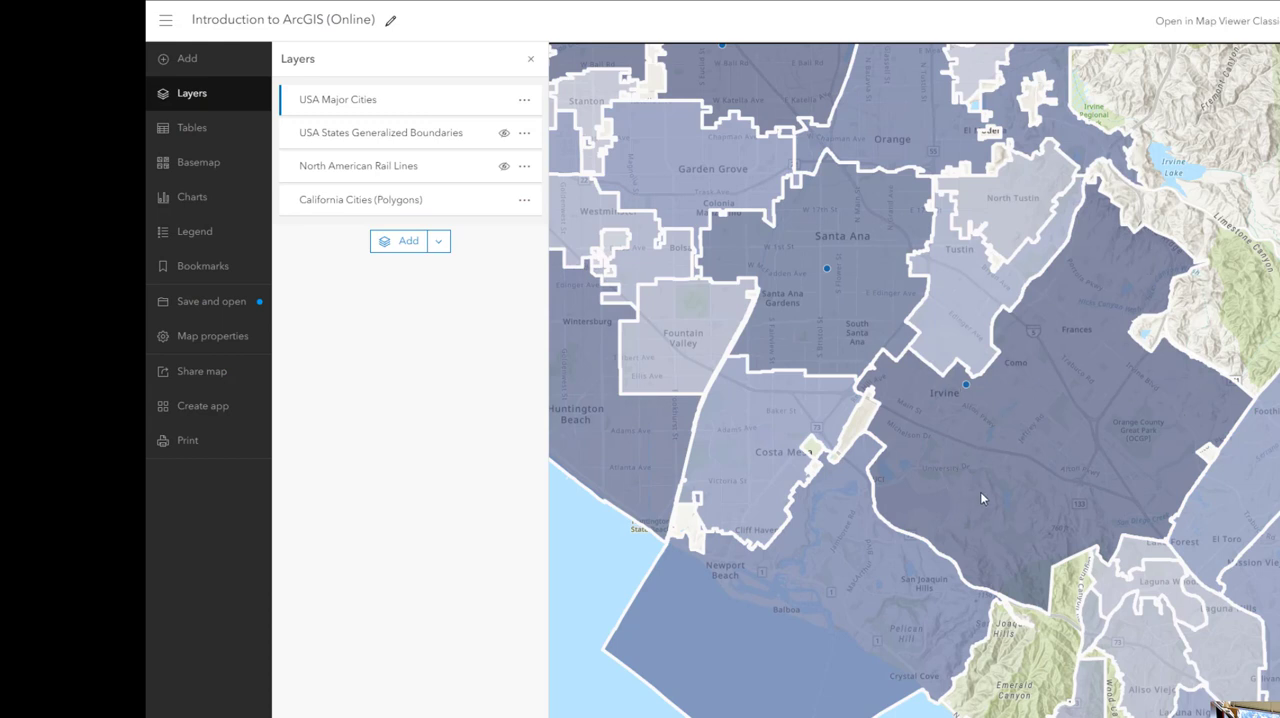
Show the USA States Generalized Boundaries layer and hide the California Cities (Polygons) layer
{"action": "scroll", "coordinate": [980, 491], "scroll_direction": "down", "scroll_amount": 1}
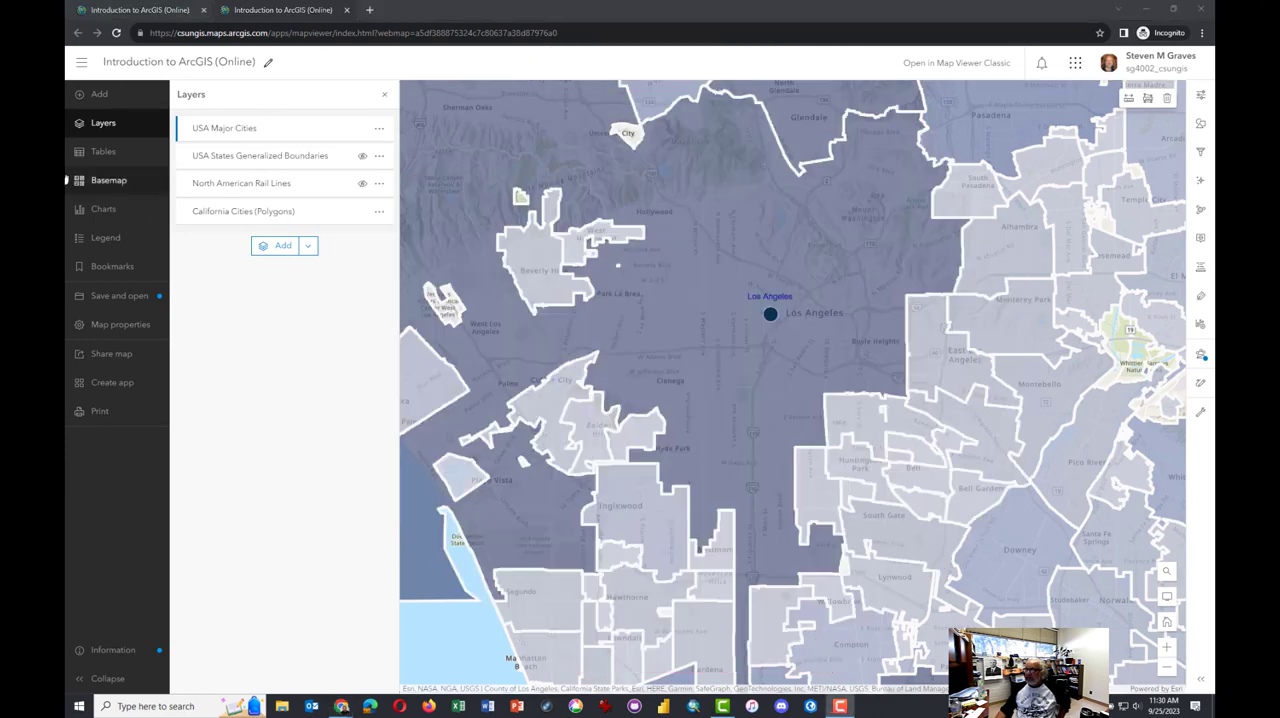
{"action": "left_click", "coordinate": [362, 160]}
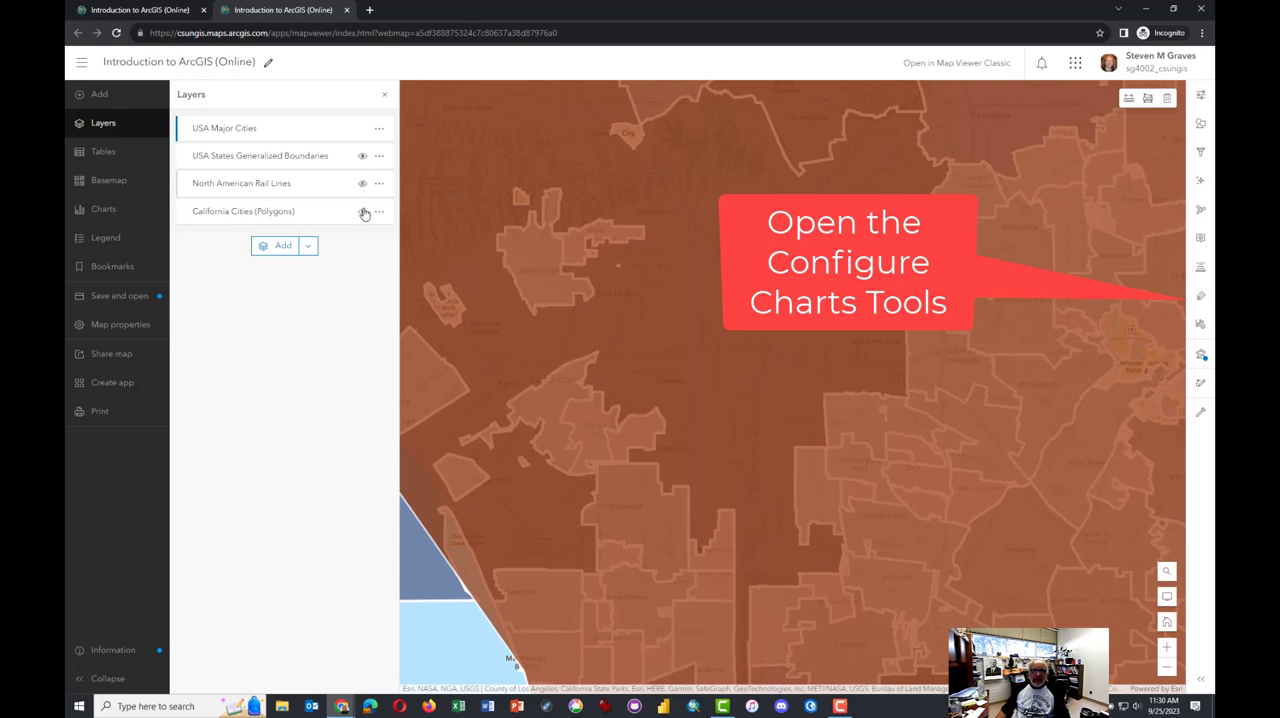
{"action": "left_click", "coordinate": [364, 212]}
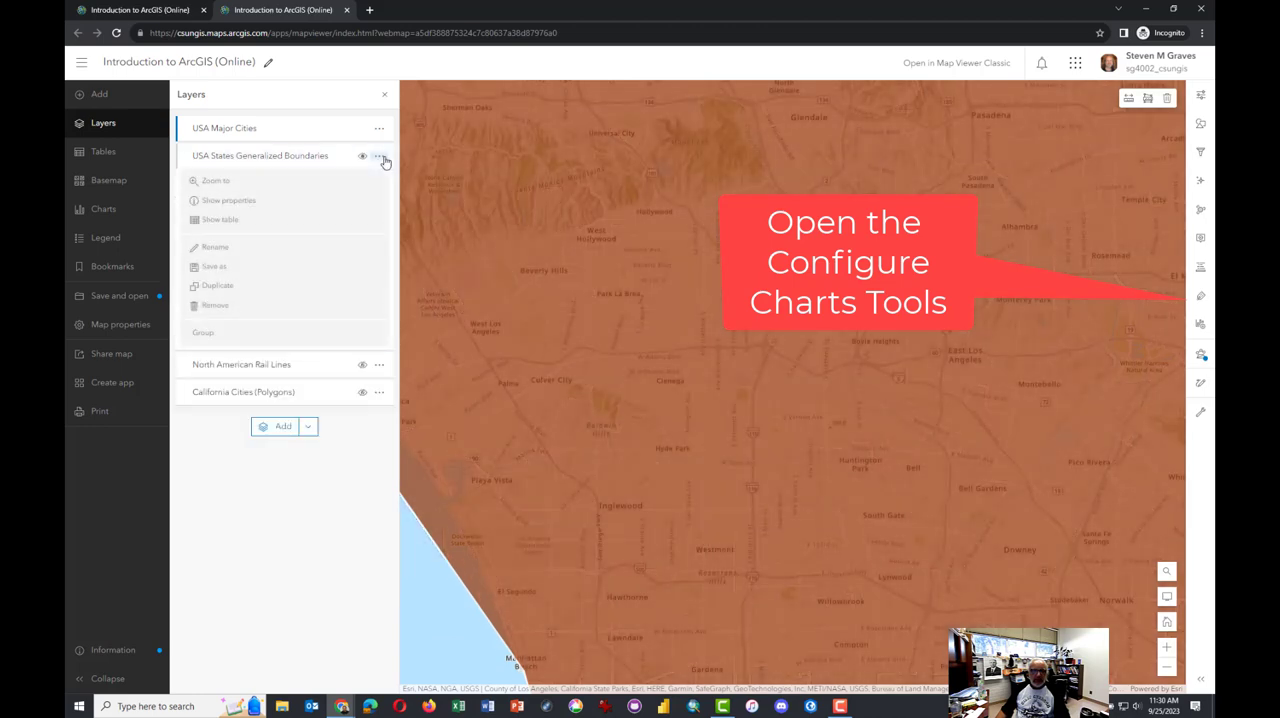
Open the chart configuration for the USA Major Cities layer and add a histogram
{"action": "left_click", "coordinate": [1201, 326]}
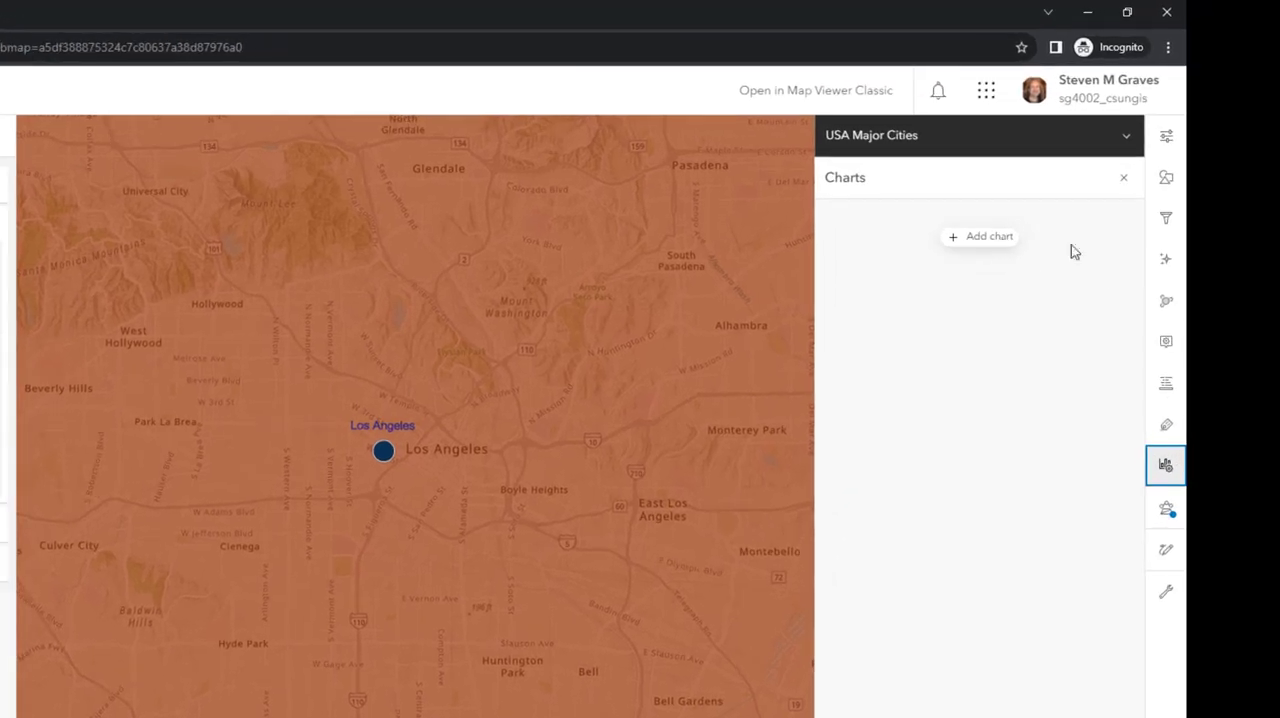
{"action": "left_click", "coordinate": [968, 240]}
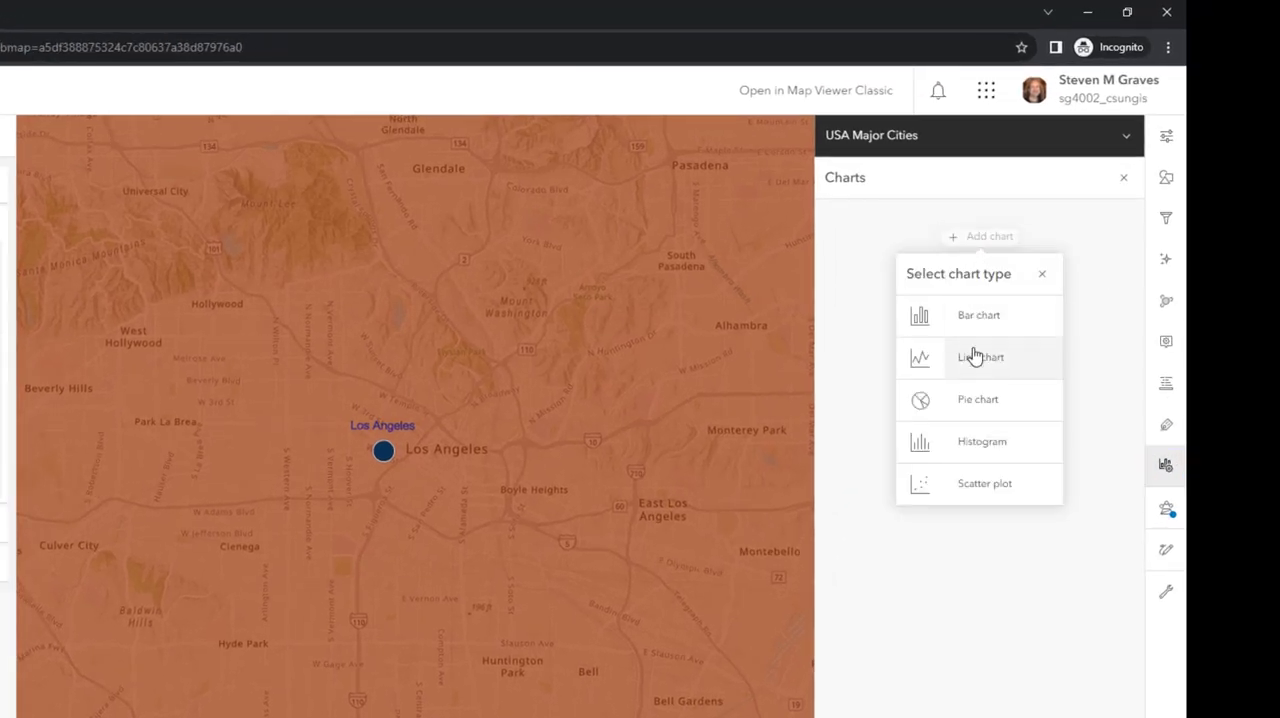
{"action": "left_click", "coordinate": [977, 452]}
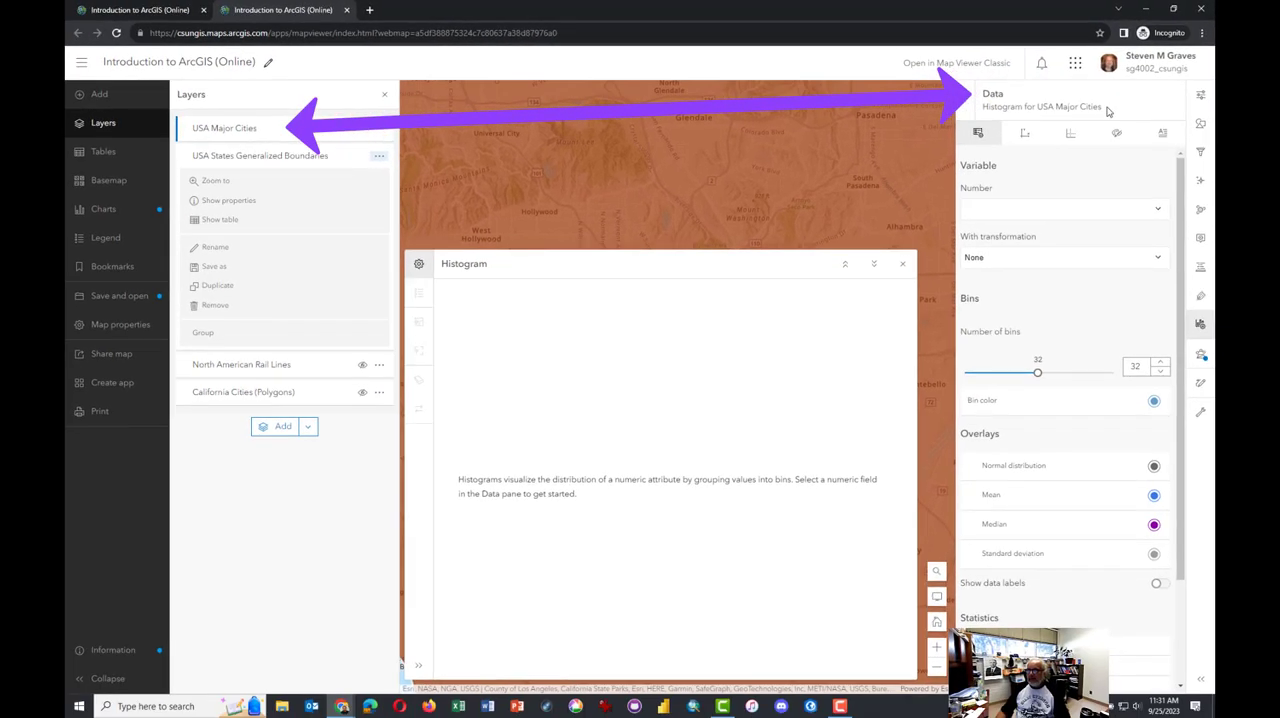
Add a histogram of 2020 Total Population for the USA States Generalized Boundaries layer
{"action": "left_click", "coordinate": [223, 160]}
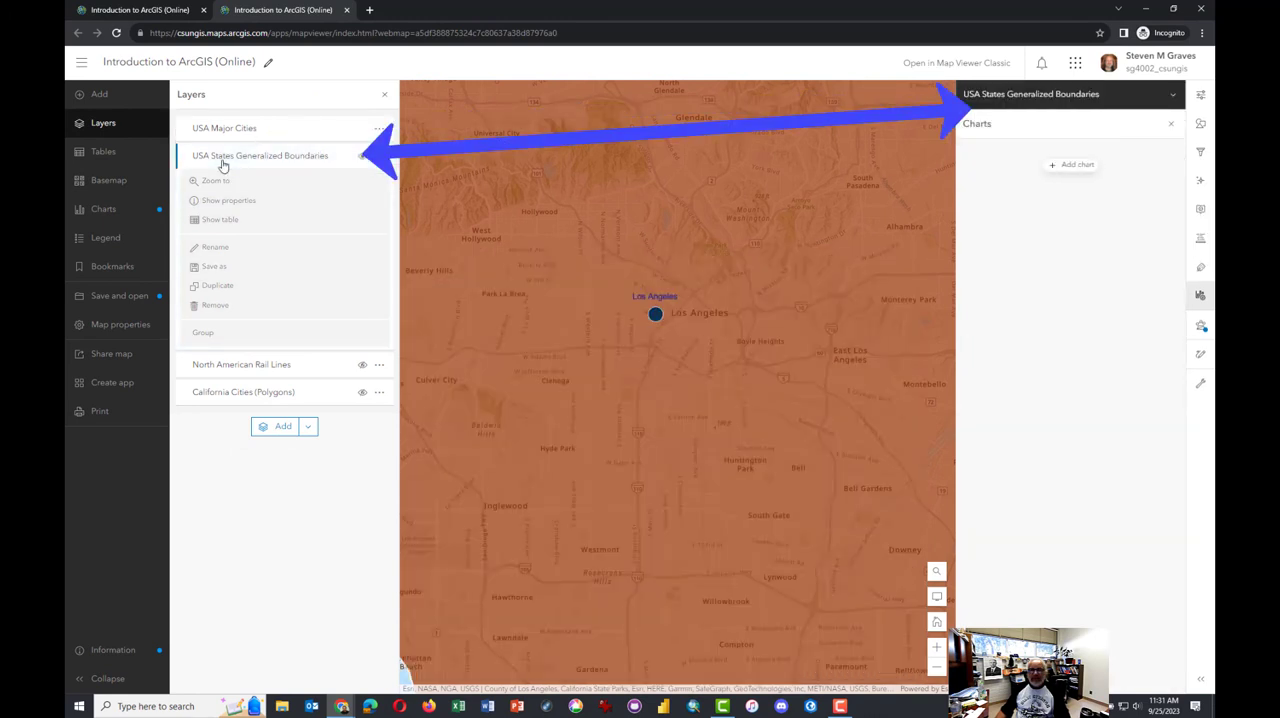
{"action": "left_click", "coordinate": [1060, 166]}
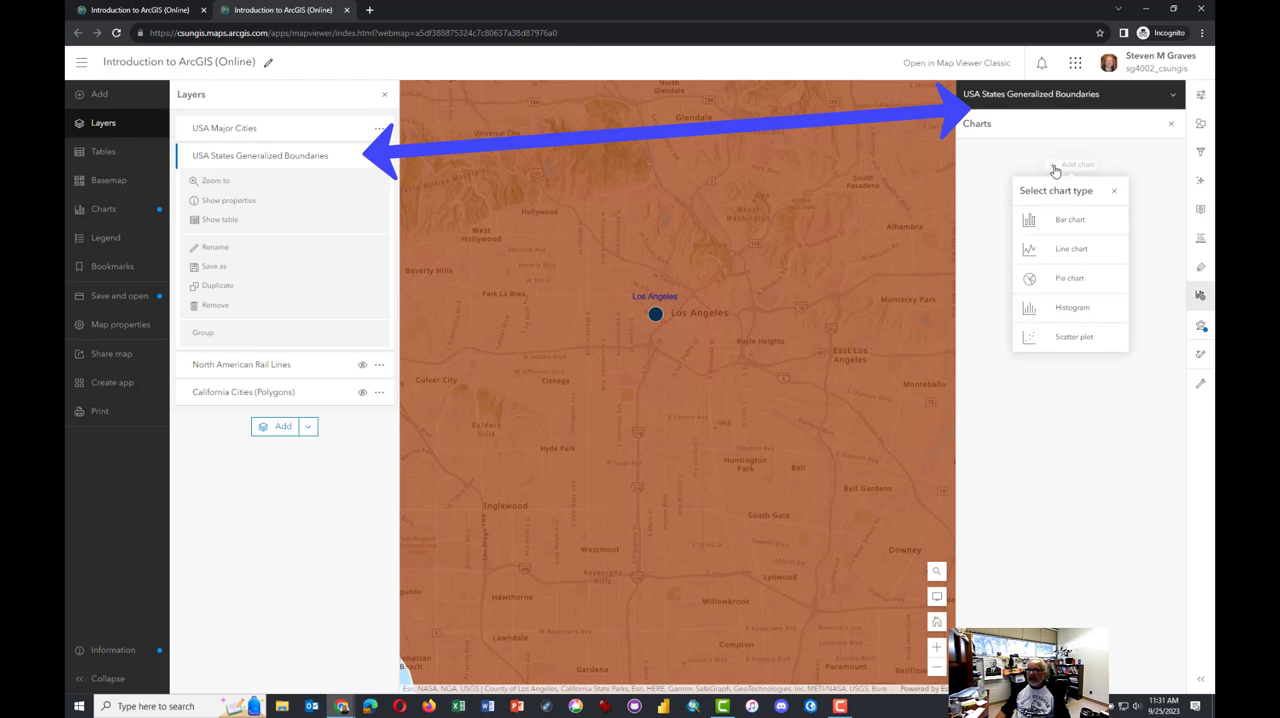
{"action": "left_click", "coordinate": [1072, 309]}
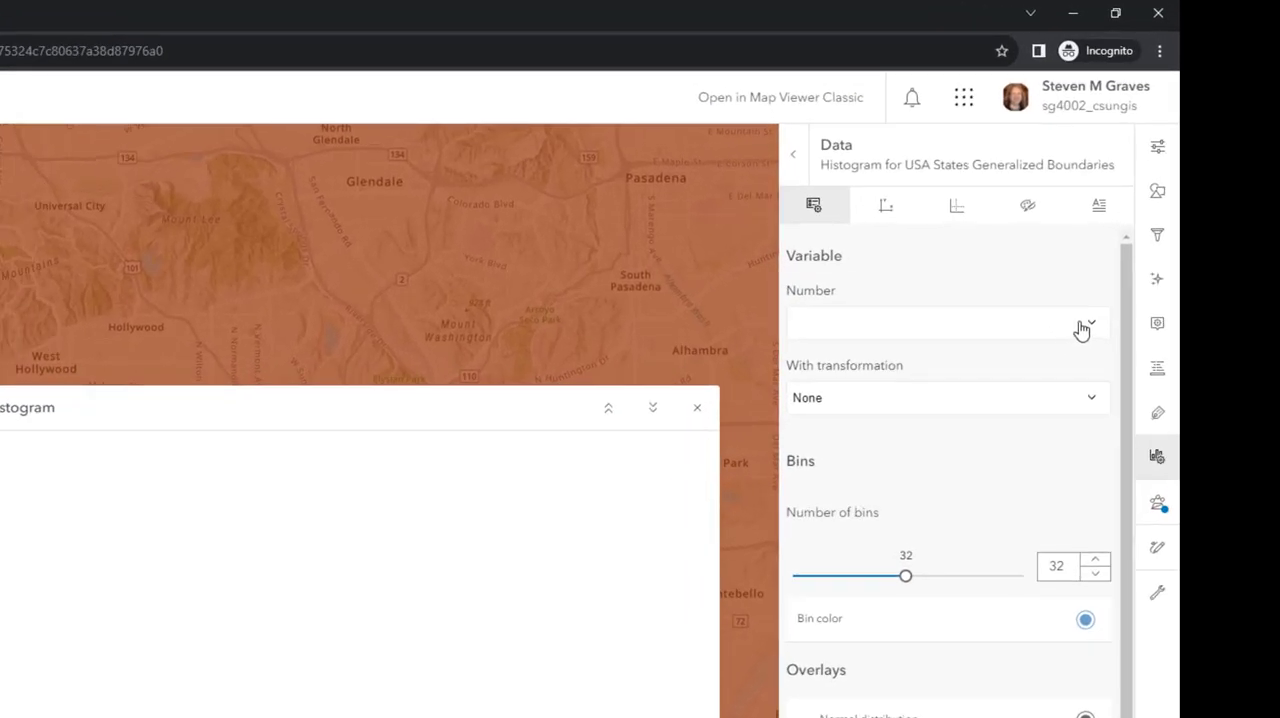
{"action": "left_click", "coordinate": [1096, 330]}
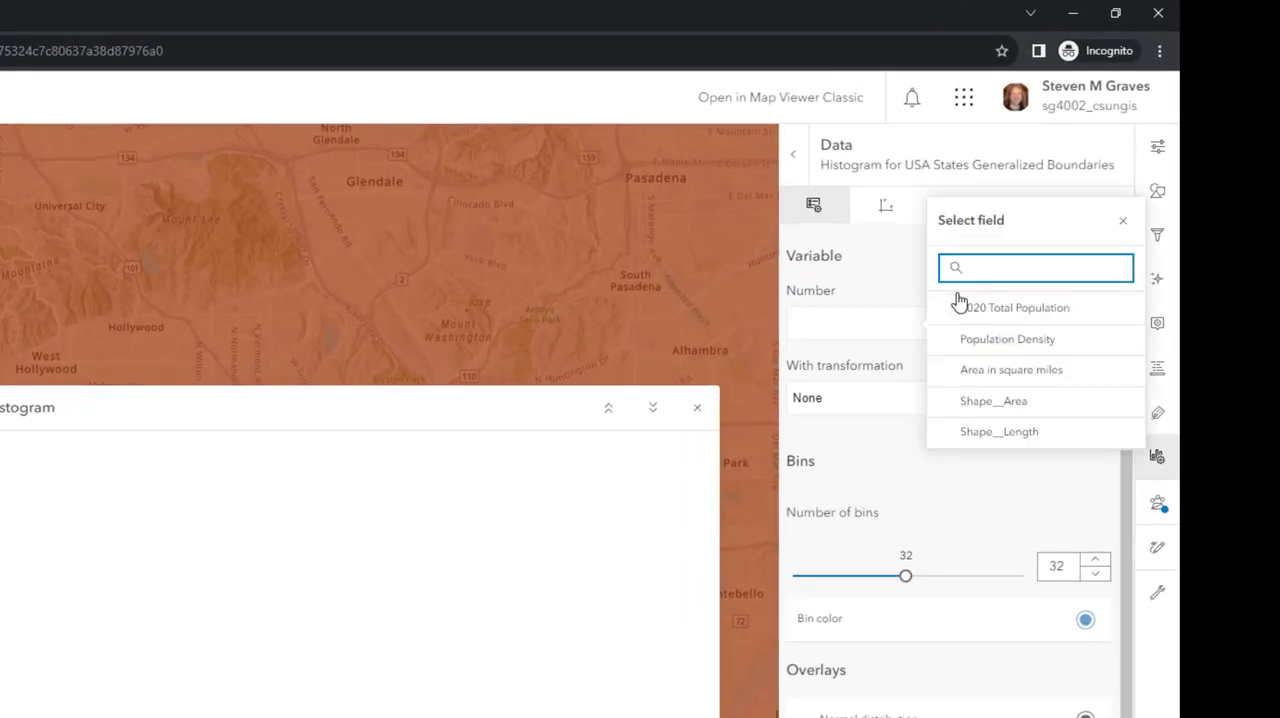
{"action": "left_click", "coordinate": [1008, 310]}
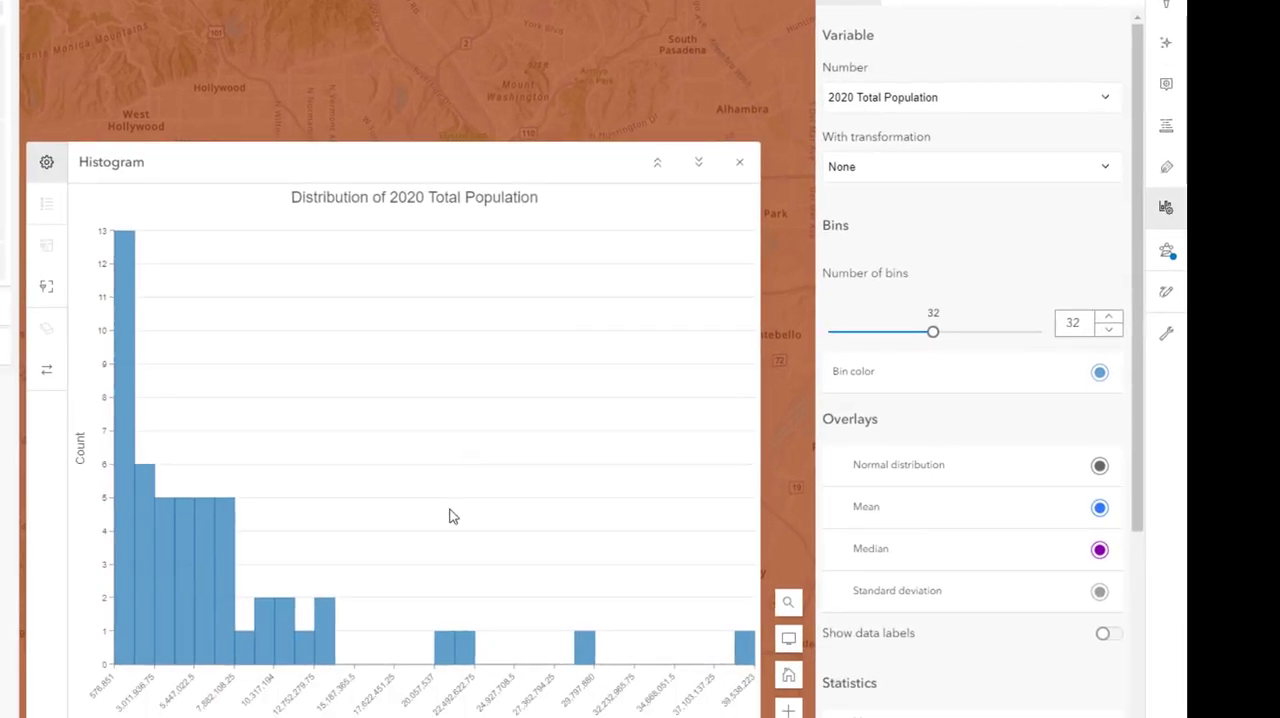
Select the highest-population bar in the 2020 Total Population histogram to highlight its matching state on the map
{"action": "scroll", "coordinate": [606, 3], "scroll_direction": "down", "scroll_amount": 3}
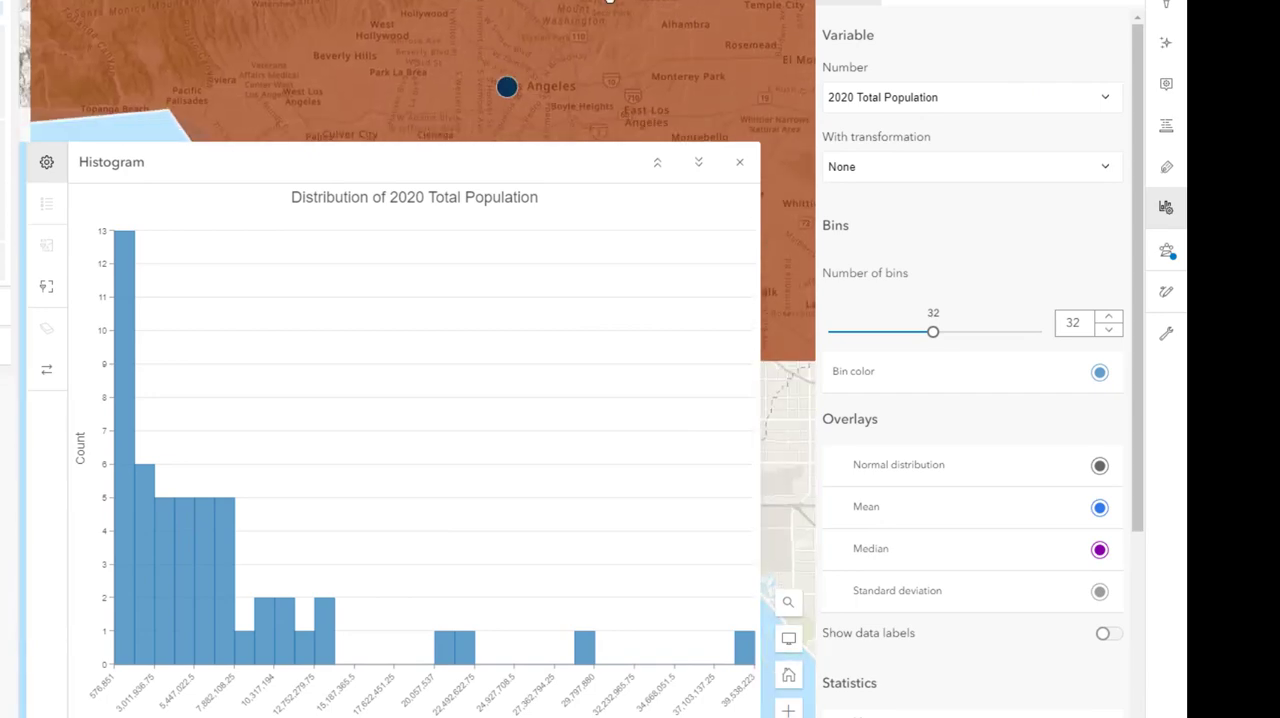
{"action": "scroll", "coordinate": [610, 3], "scroll_direction": "down", "scroll_amount": 3}
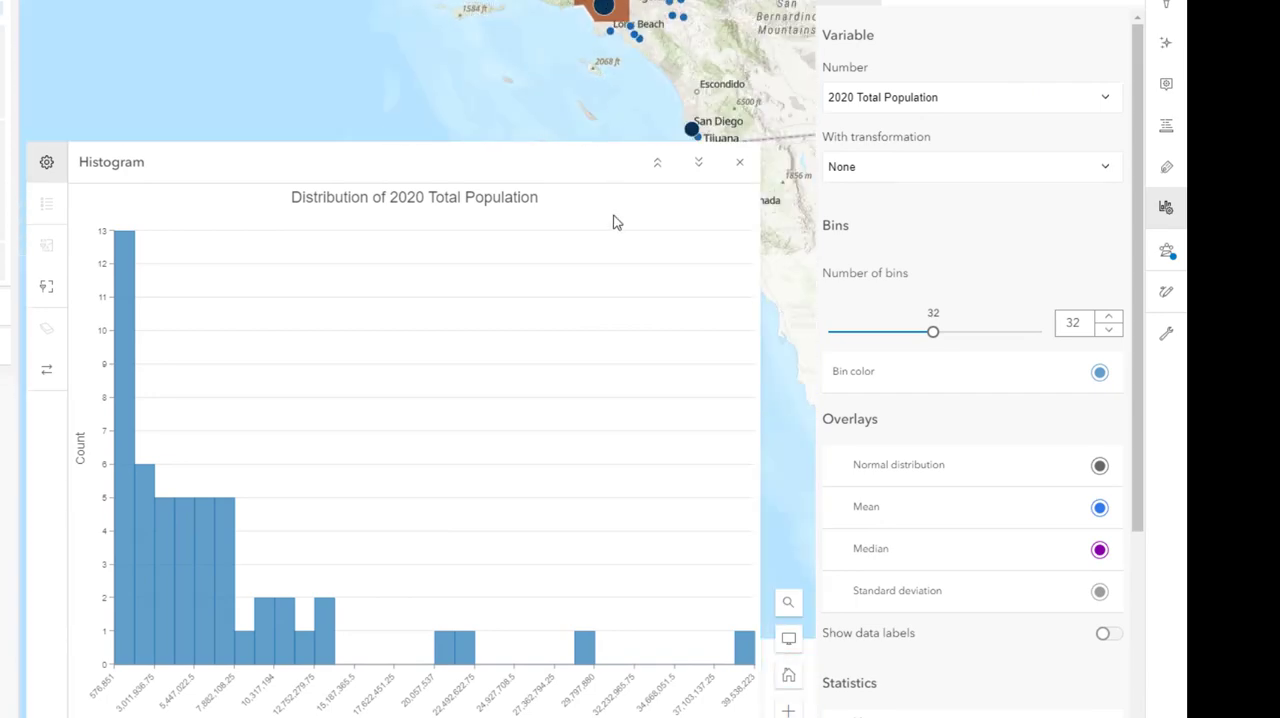
{"action": "left_click", "coordinate": [740, 662]}
{"action": "scroll", "coordinate": [705, 128], "scroll_direction": "down", "scroll_amount": 3}
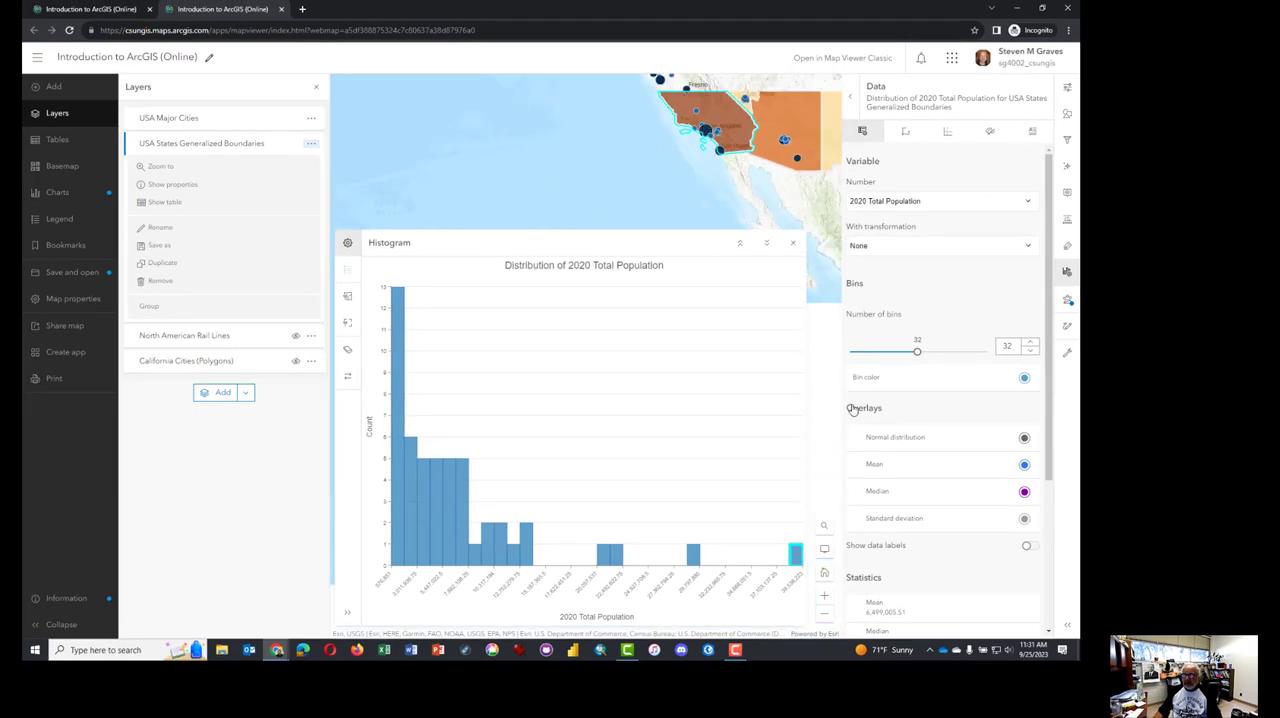
Return the map to its default extent and shrink the histogram window to bring the contiguous states into view
{"action": "left_click", "coordinate": [828, 574]}
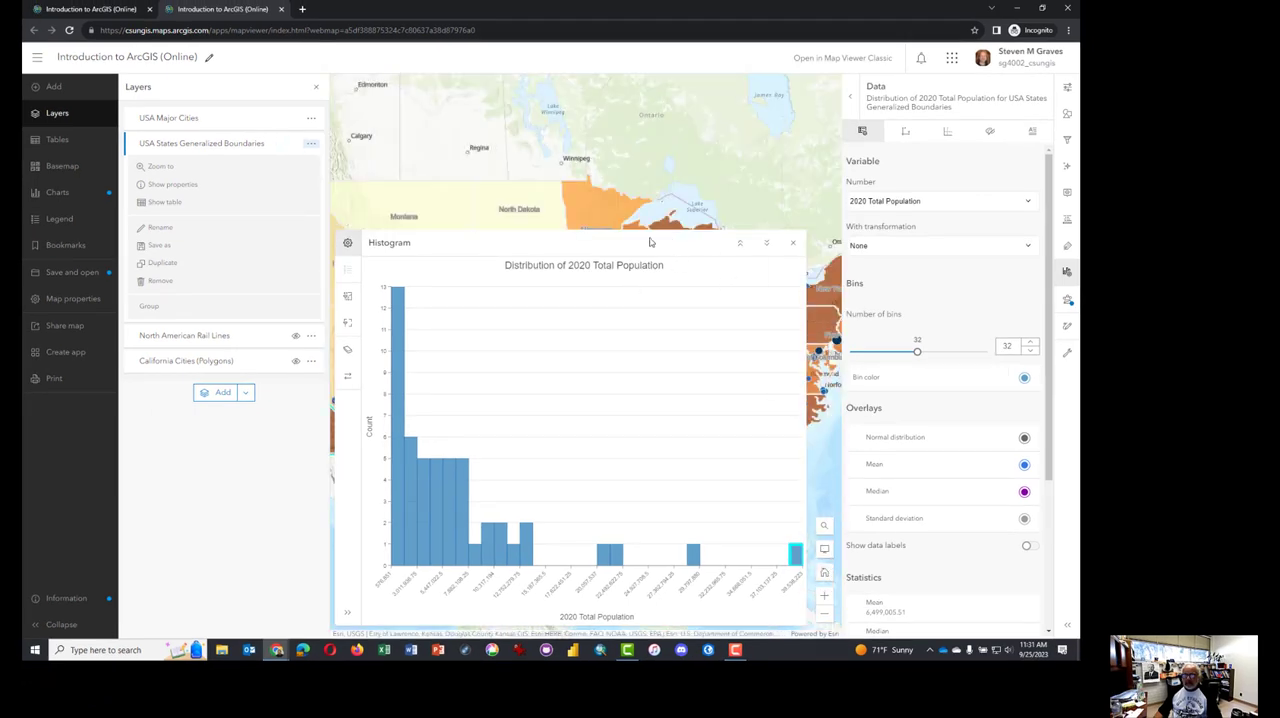
{"action": "left_click", "coordinate": [766, 243]}
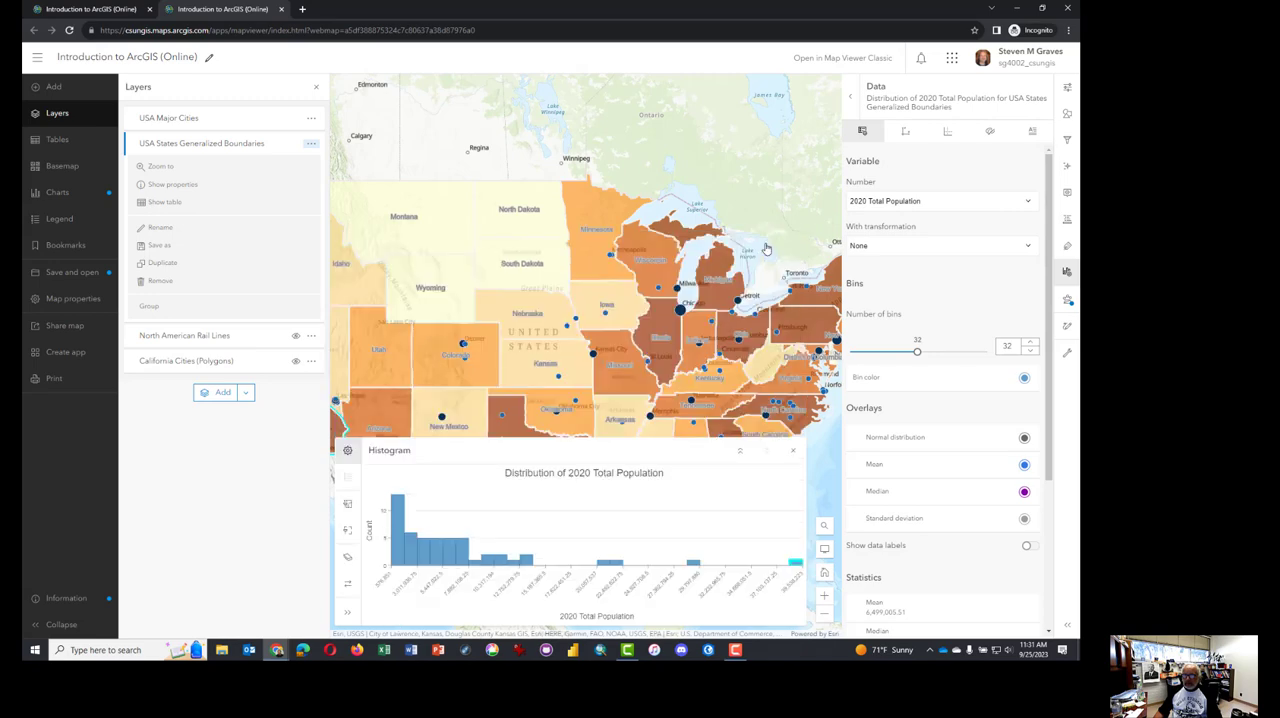
{"action": "scroll", "coordinate": [651, 274], "scroll_direction": "down", "scroll_amount": 2}
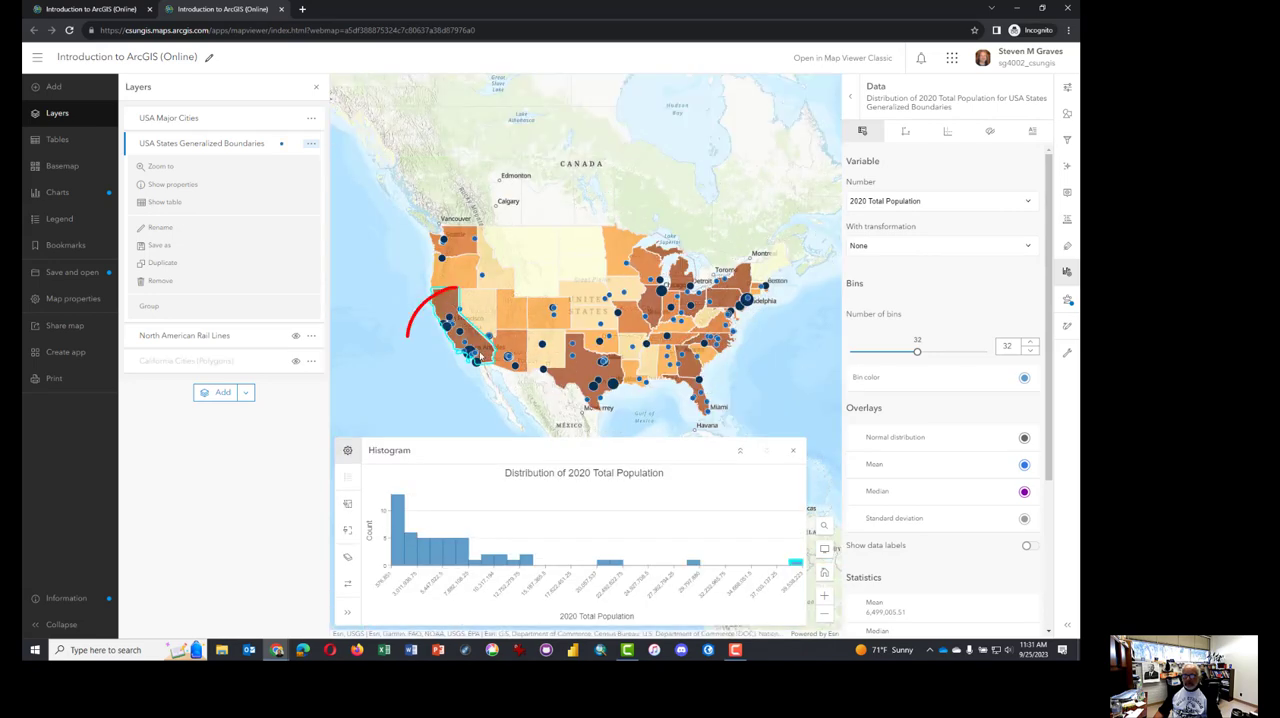
{"action": "mouse_move", "coordinate": [407, 337]}
{"action": "left_mouse_down"}
{"action": "mouse_move", "coordinate": [505, 315]}
{"action": "mouse_move", "coordinate": [462, 292]}
{"action": "left_mouse_up"}
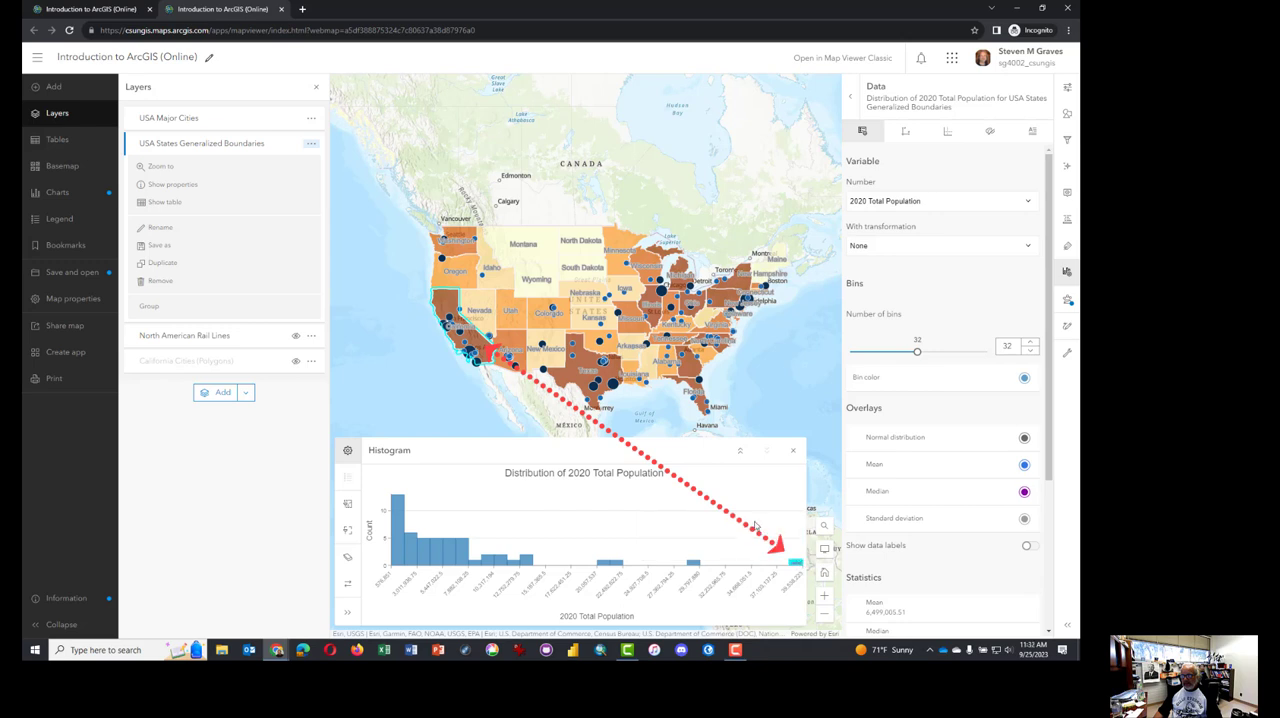
Turn on the Mean and Normal distribution overlays in the 2020 Total Population histogram
{"action": "left_click", "coordinate": [857, 467]}
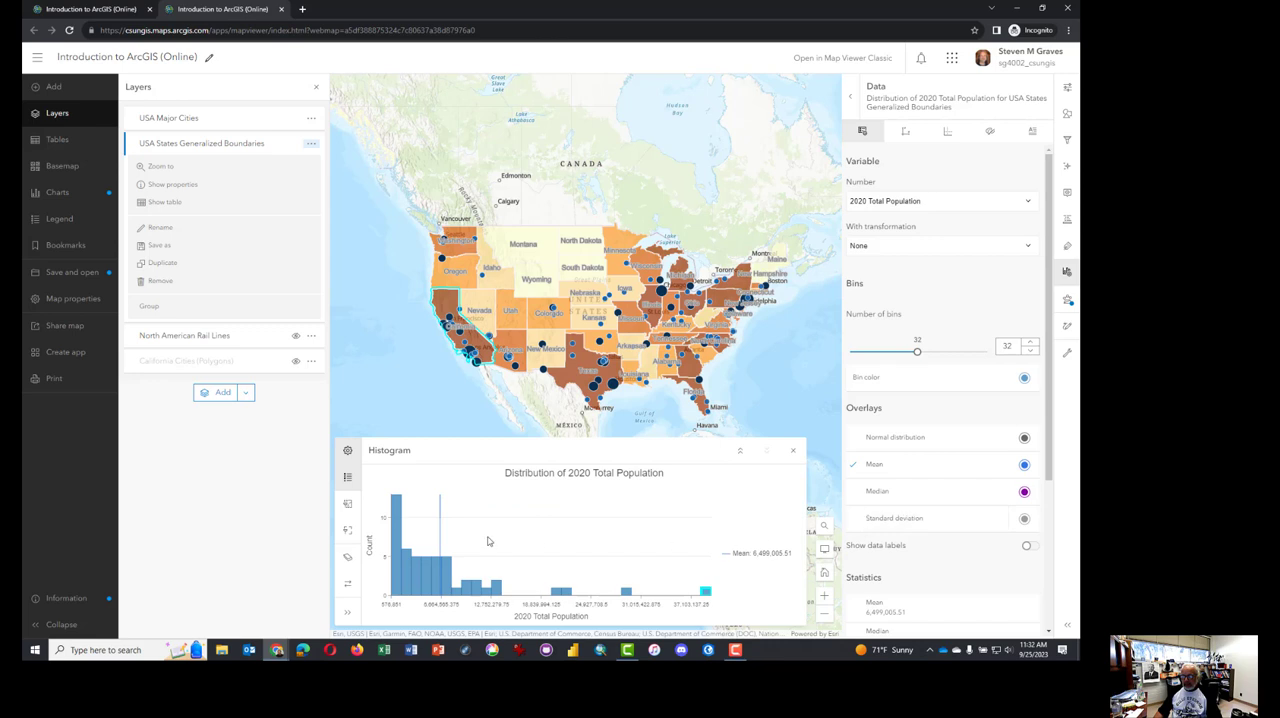
{"action": "left_click", "coordinate": [855, 440]}
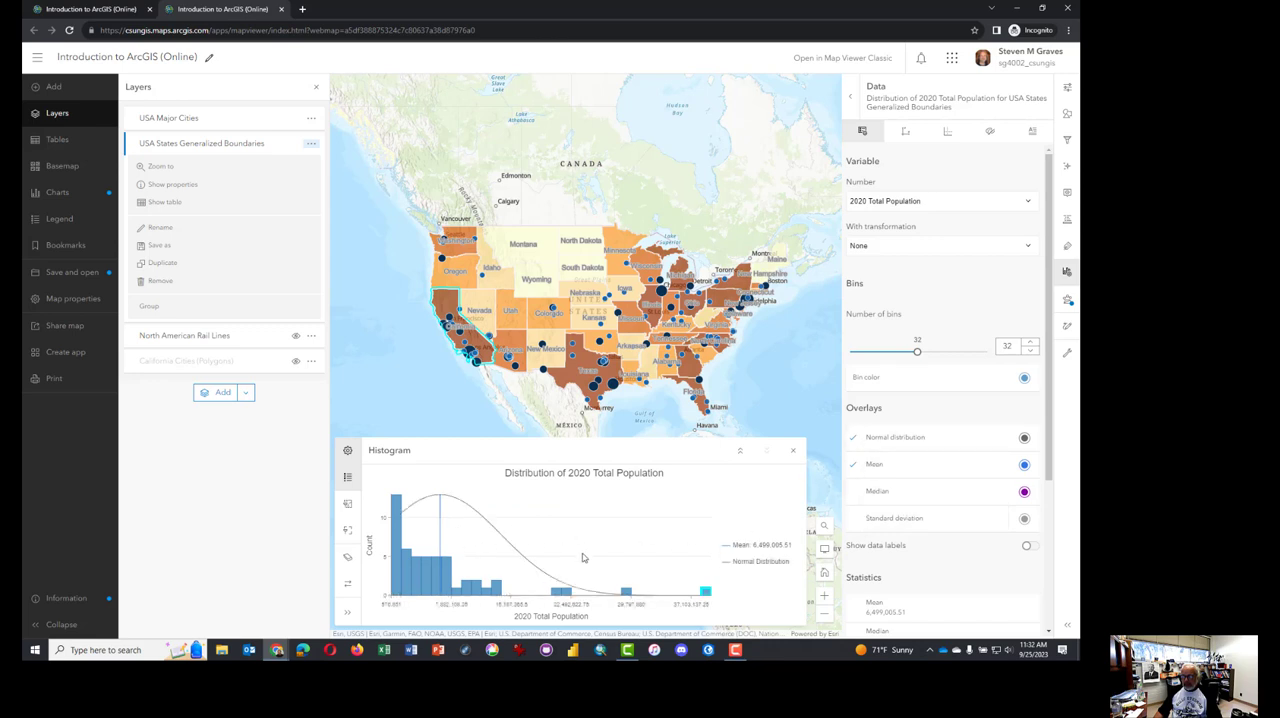
{"action": "mouse_move", "coordinate": [706, 594]}
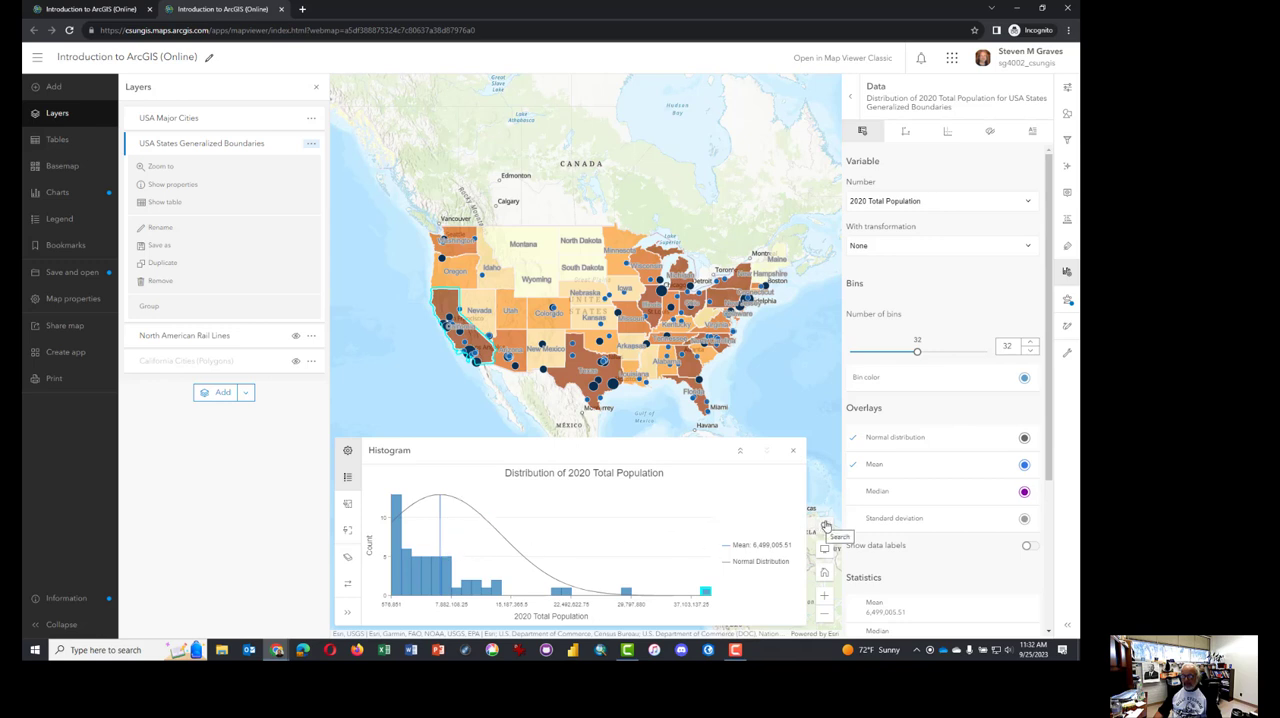
Add the Median and Standard deviation overlays to the 2020 Total Population histogram
{"action": "left_click", "coordinate": [855, 492]}
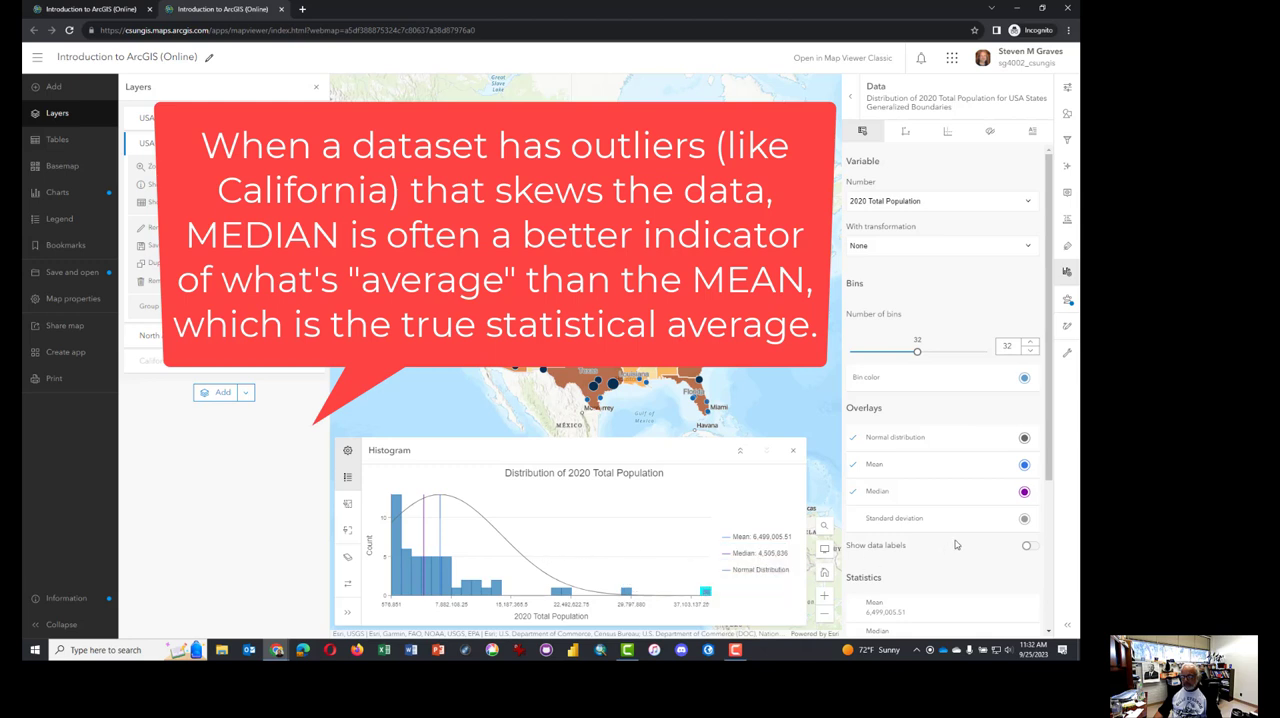
{"action": "scroll", "coordinate": [955, 545], "scroll_direction": "down", "scroll_amount": 3}
{"action": "left_click", "coordinate": [930, 352]}
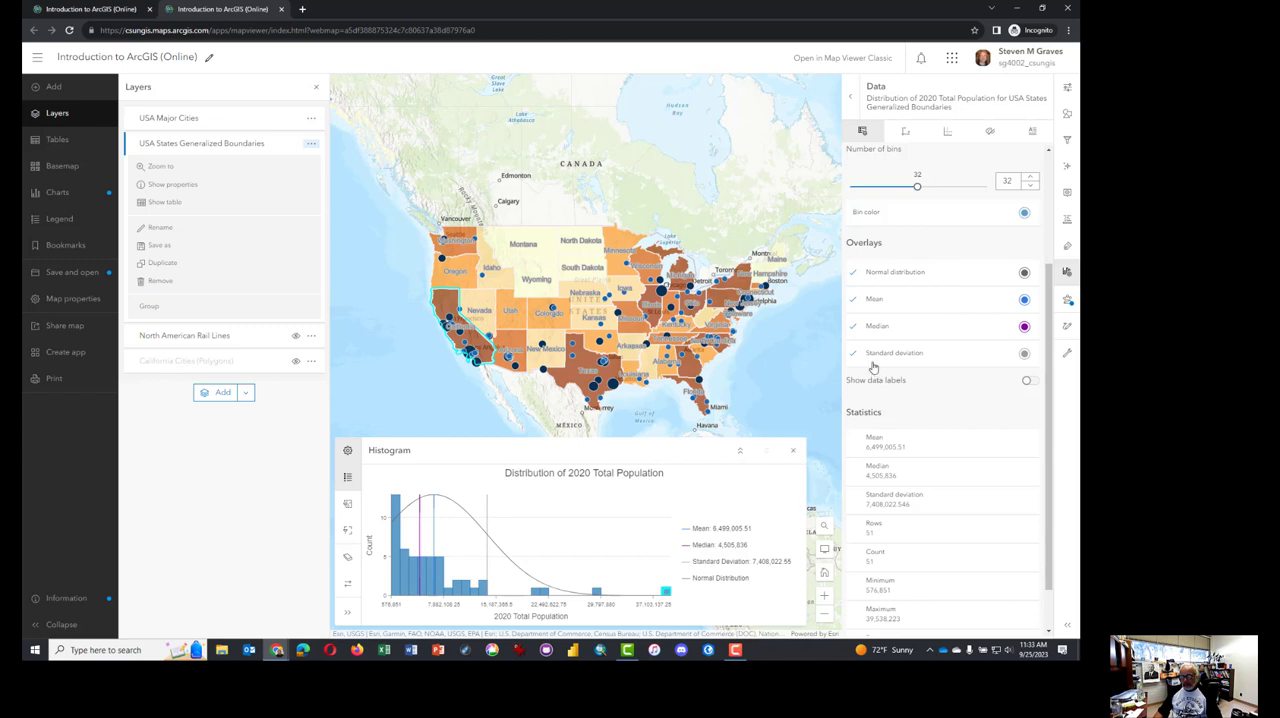
Remove the Median and Standard deviation overlays from the histogram, keeping only Mean and Normal distribution
{"action": "left_click", "coordinate": [855, 325]}
{"action": "left_click", "coordinate": [854, 299]}
{"action": "left_click", "coordinate": [854, 353]}
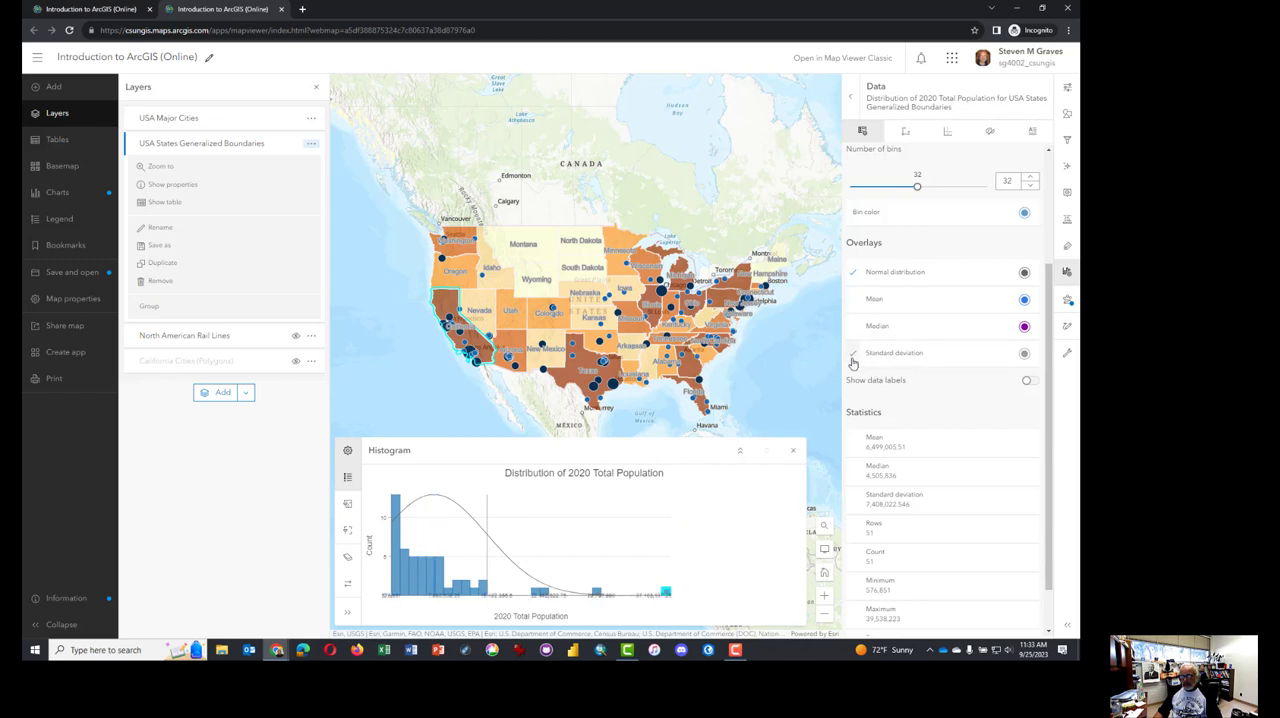
{"action": "left_click", "coordinate": [854, 299]}
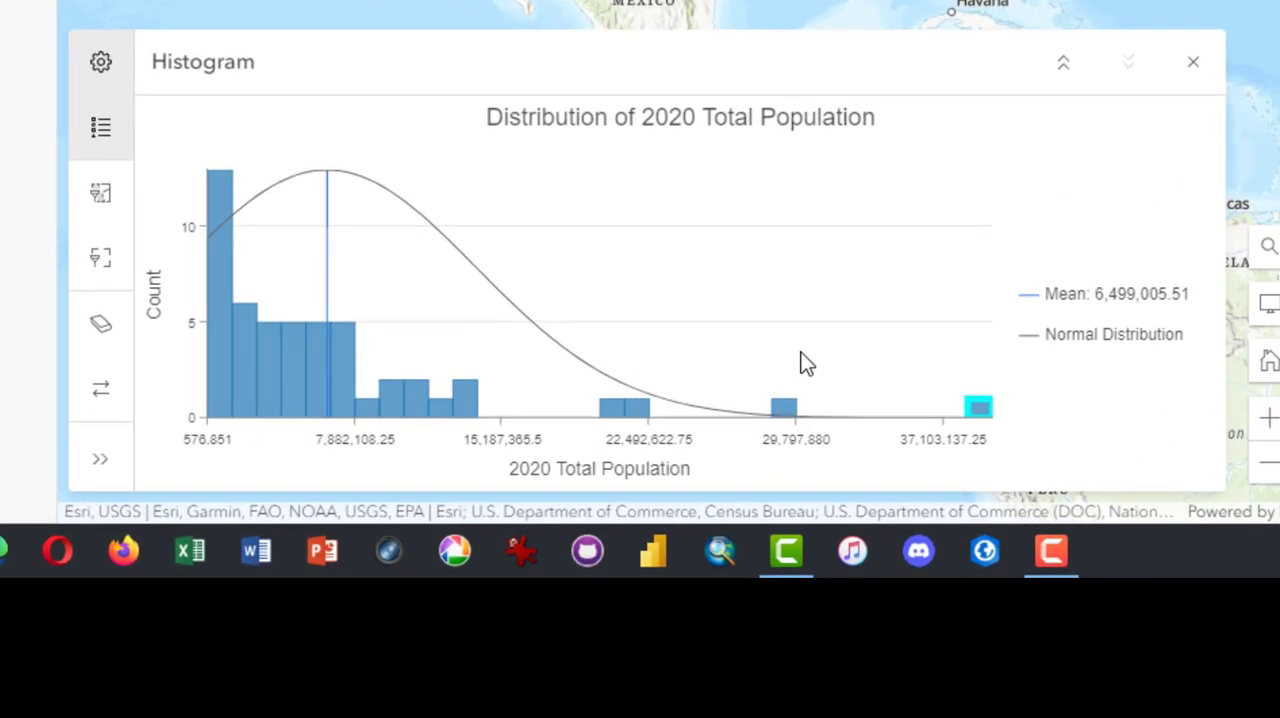
Close the population histogram and hide the USA Major Cities layer on the map
{"action": "mouse_move", "coordinate": [195, 234]}
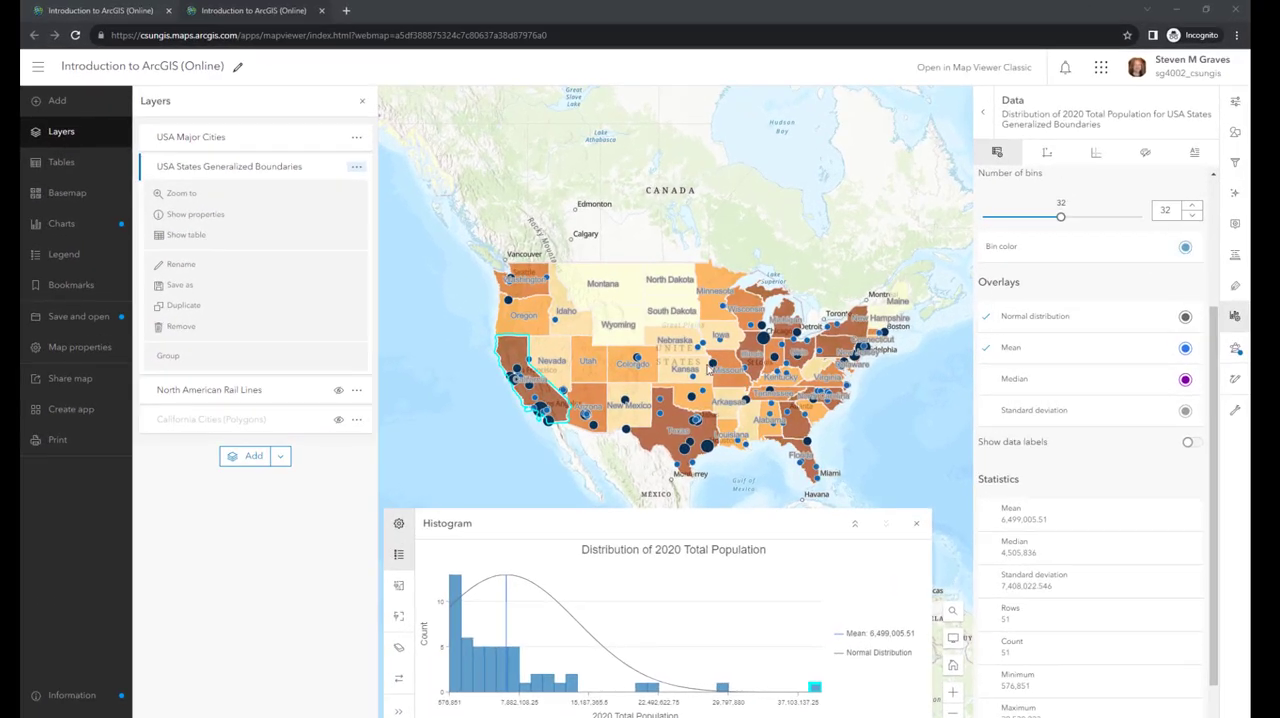
{"action": "left_click", "coordinate": [915, 524]}
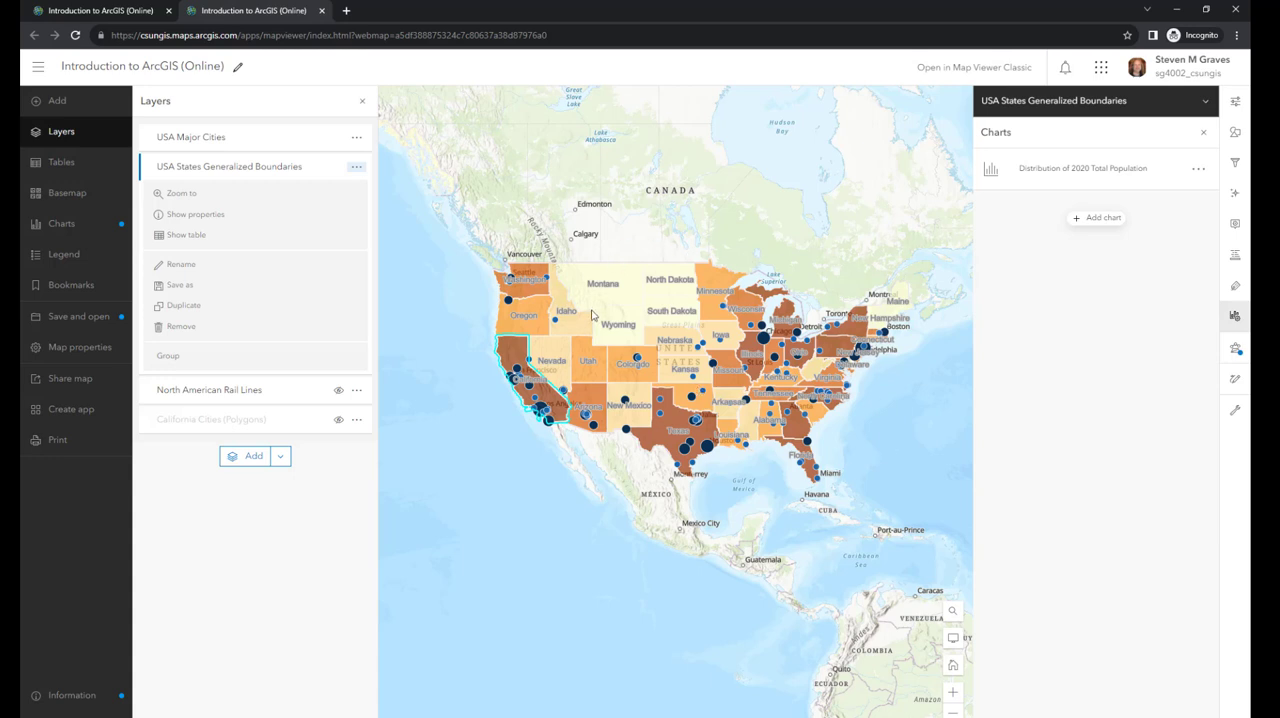
{"action": "left_click", "coordinate": [339, 144]}
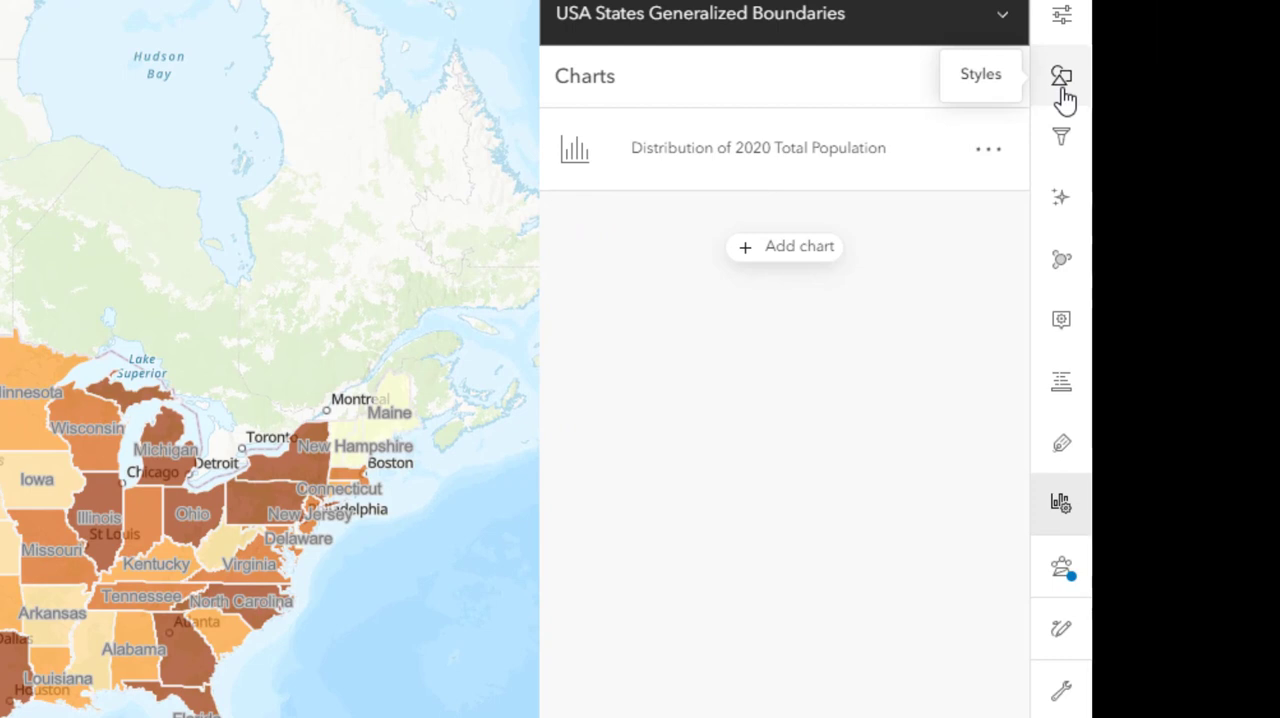
Recolor the USA States Generalized Boundaries layer's Counts and Amounts (color) style with the cream-pink-to-dark-purple color ramp
{"action": "left_click", "coordinate": [1063, 98]}
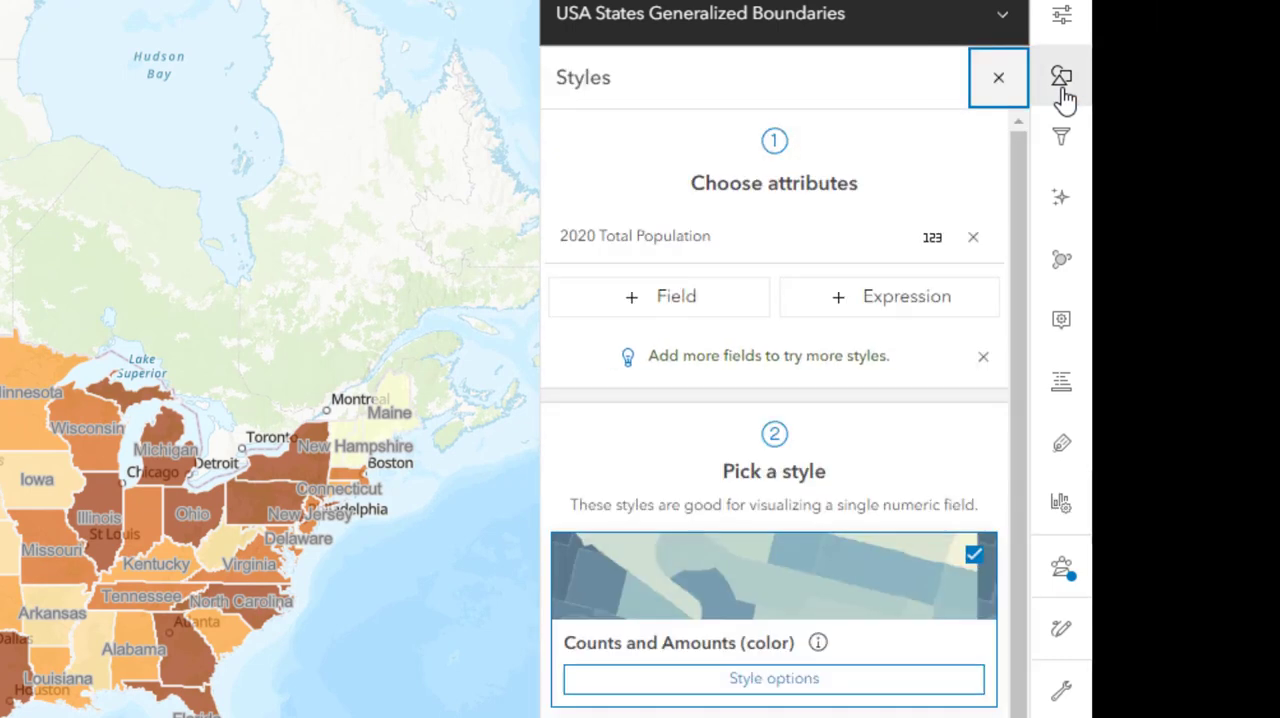
{"action": "left_click", "coordinate": [775, 680]}
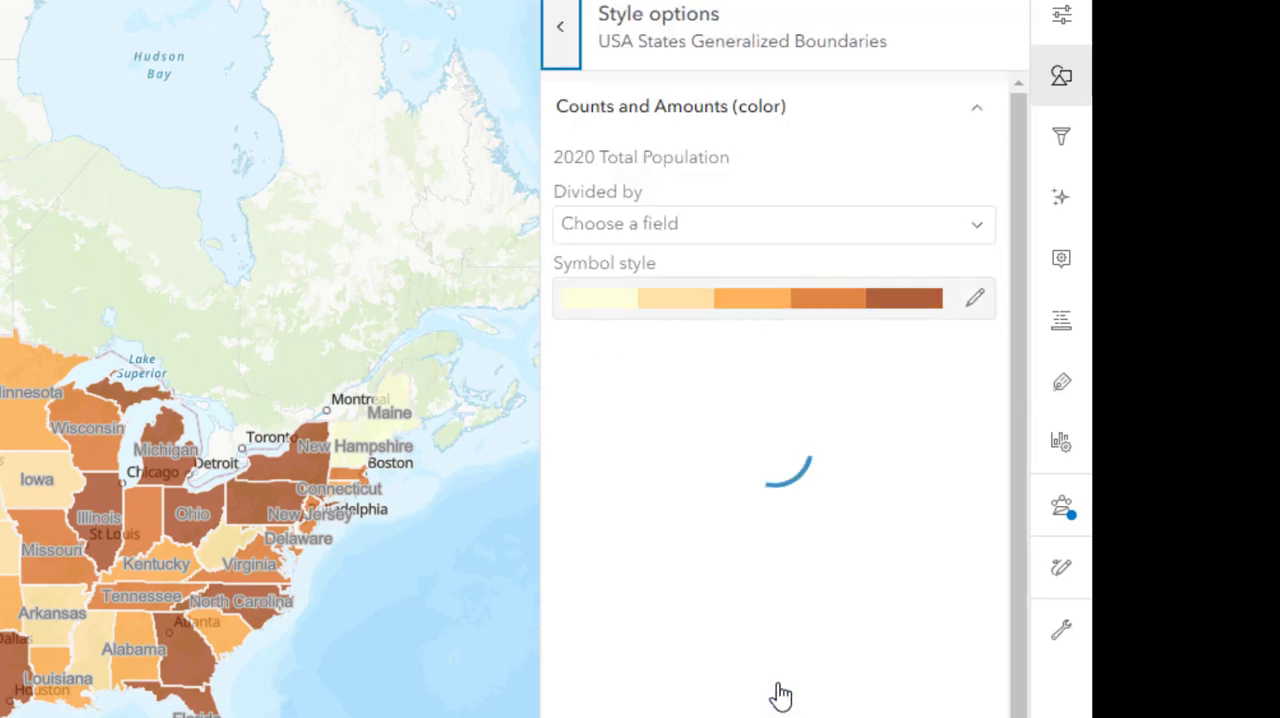
{"action": "left_click", "coordinate": [978, 305]}
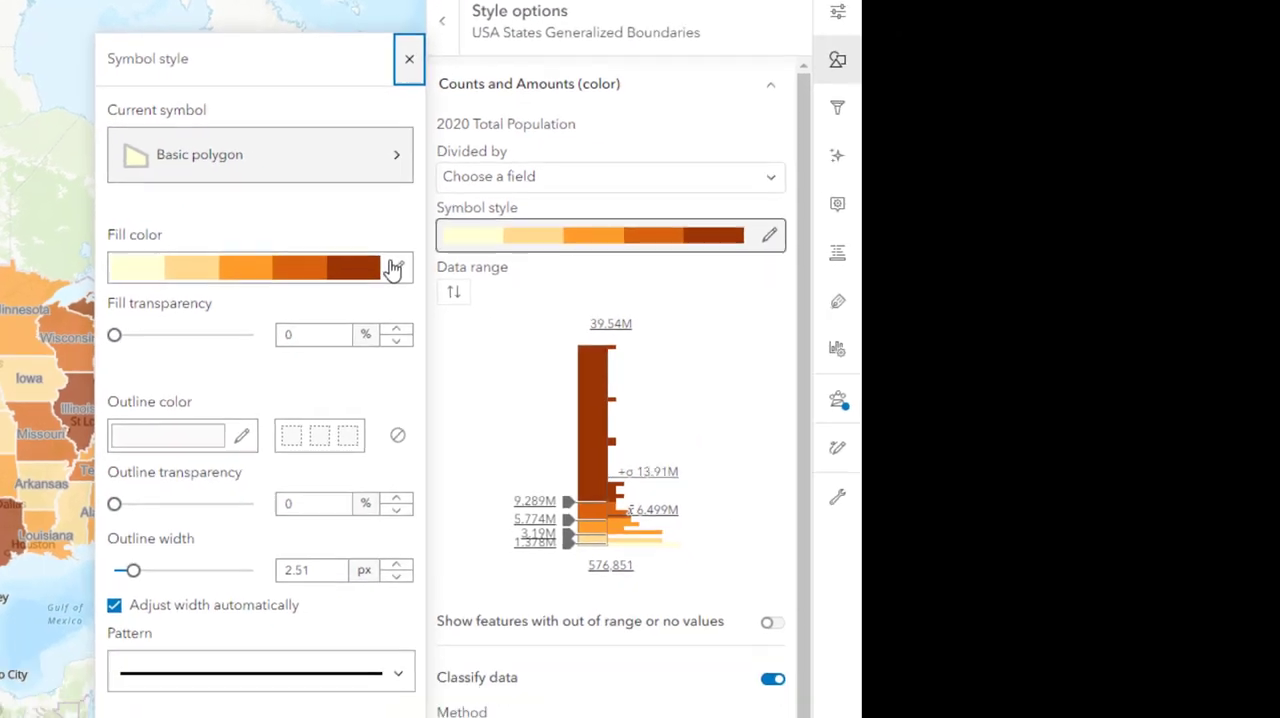
{"action": "left_click", "coordinate": [502, 339]}
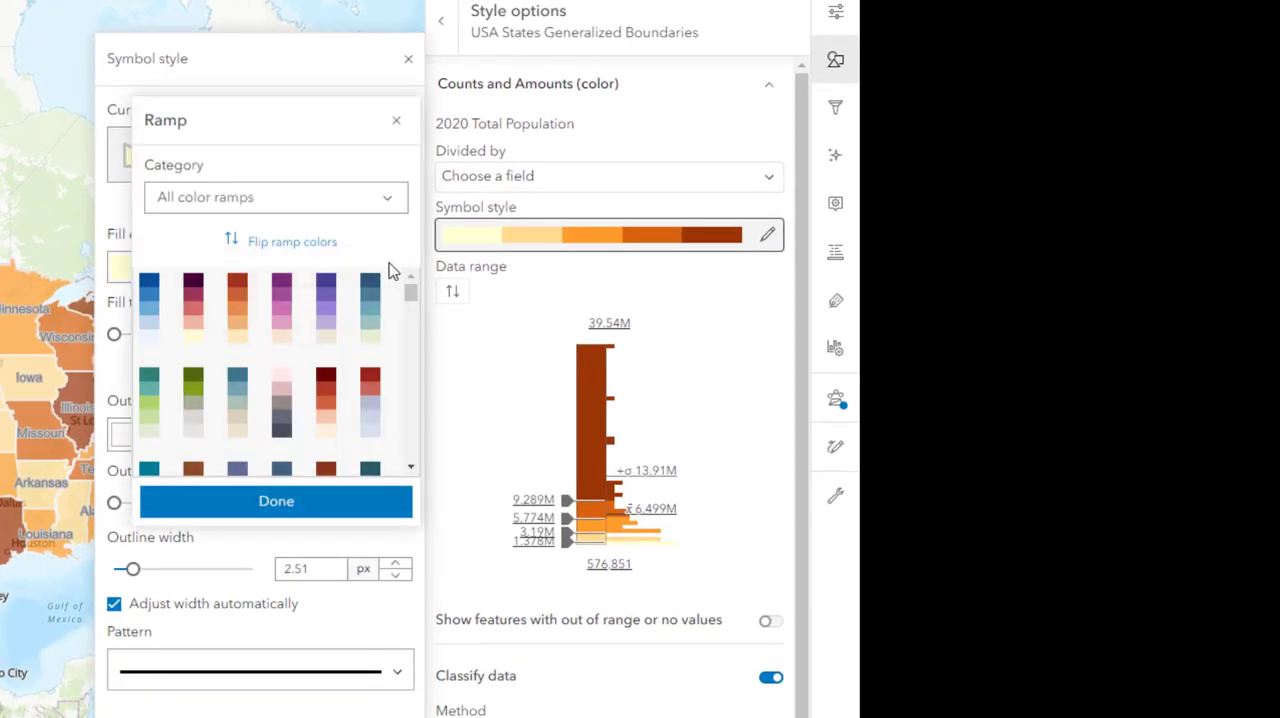
{"action": "left_click", "coordinate": [283, 306]}
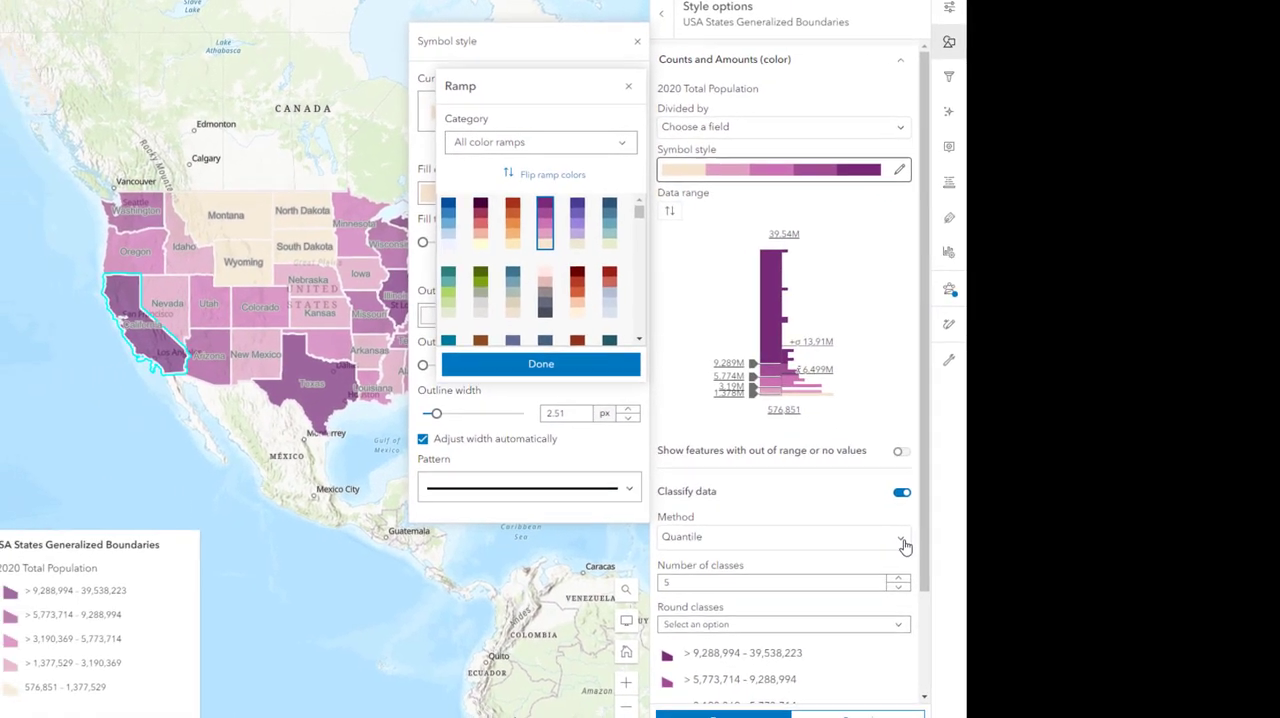
Classify the states' 2020 Total Population by Natural breaks, then switch the classification method to Equal interval
{"action": "left_click", "coordinate": [791, 706]}
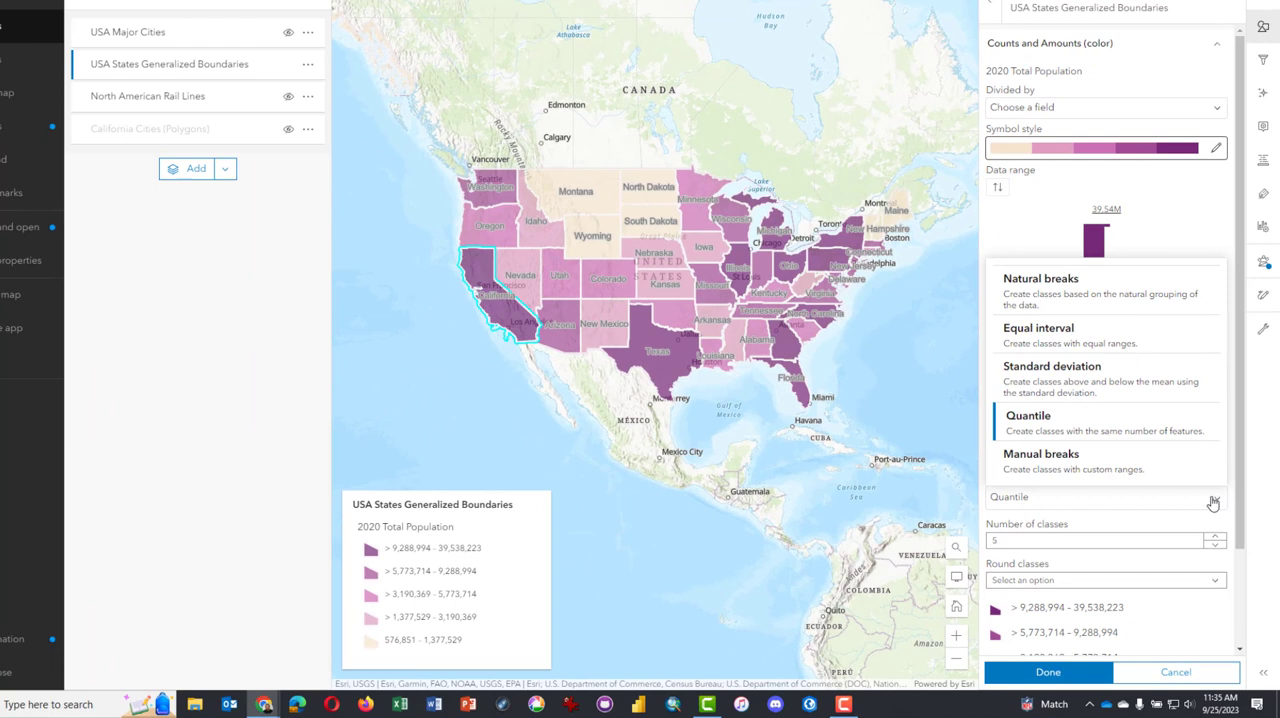
{"action": "left_click", "coordinate": [1060, 292]}
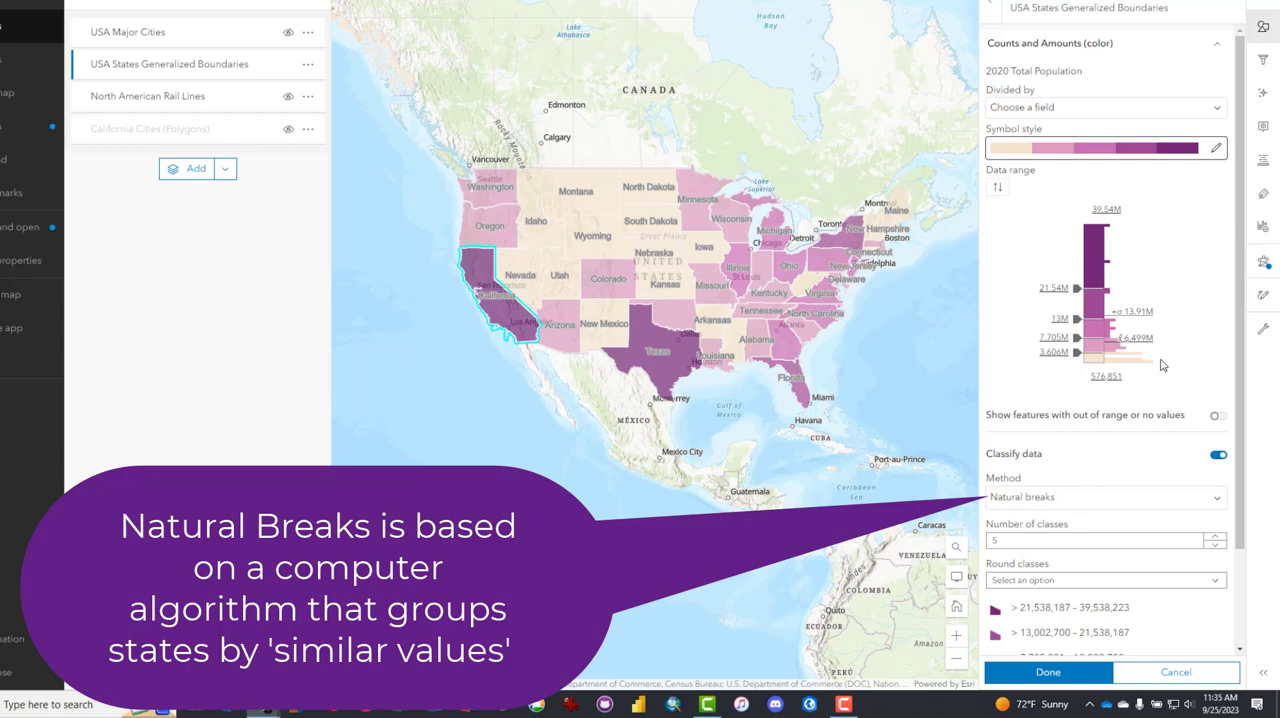
{"action": "left_click", "coordinate": [1220, 504]}
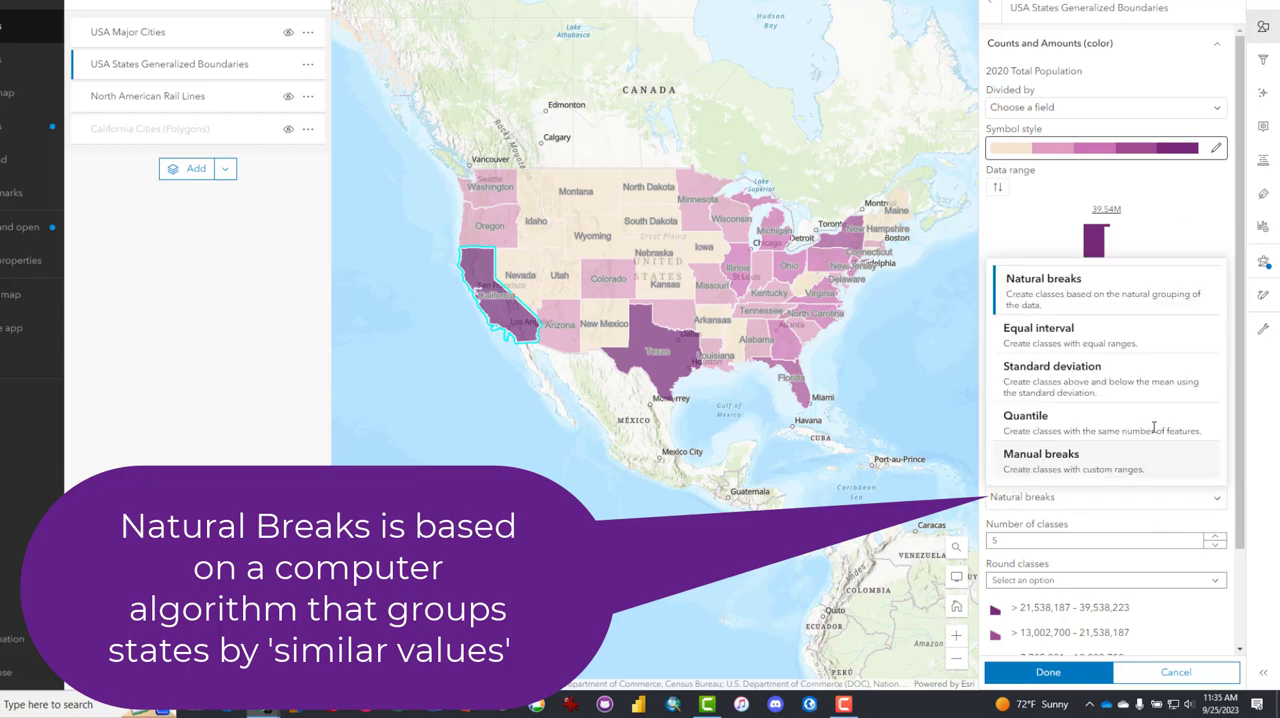
{"action": "left_click", "coordinate": [1089, 339]}
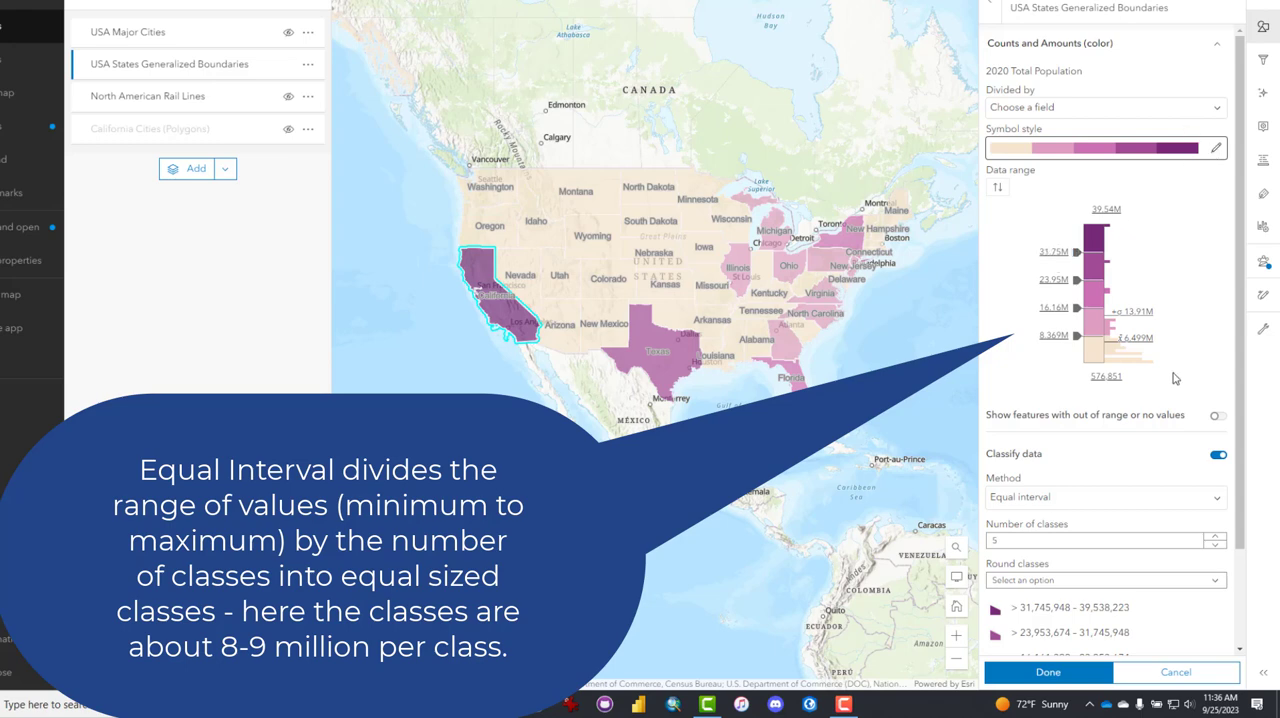
Try the Quantile method and view the fields for dividing the population, then apply the states' style with Equal interval classification
{"action": "left_click", "coordinate": [1216, 497]}
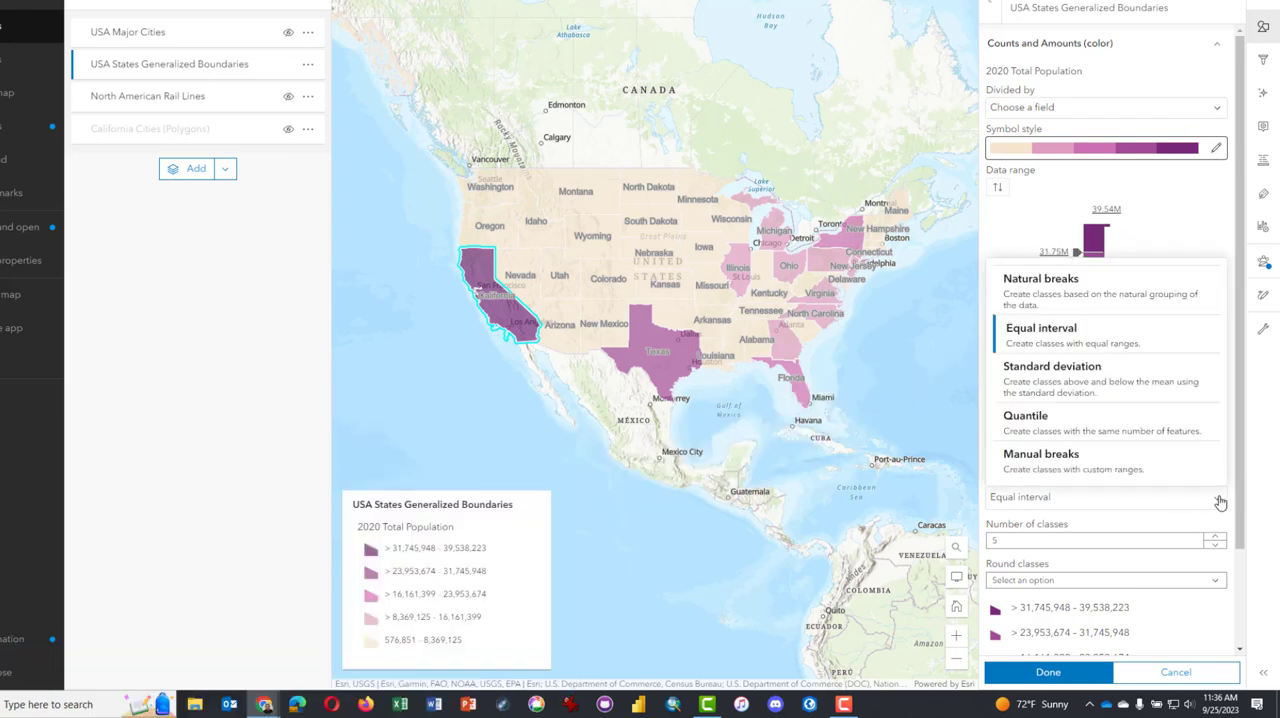
{"action": "left_click", "coordinate": [1082, 415]}
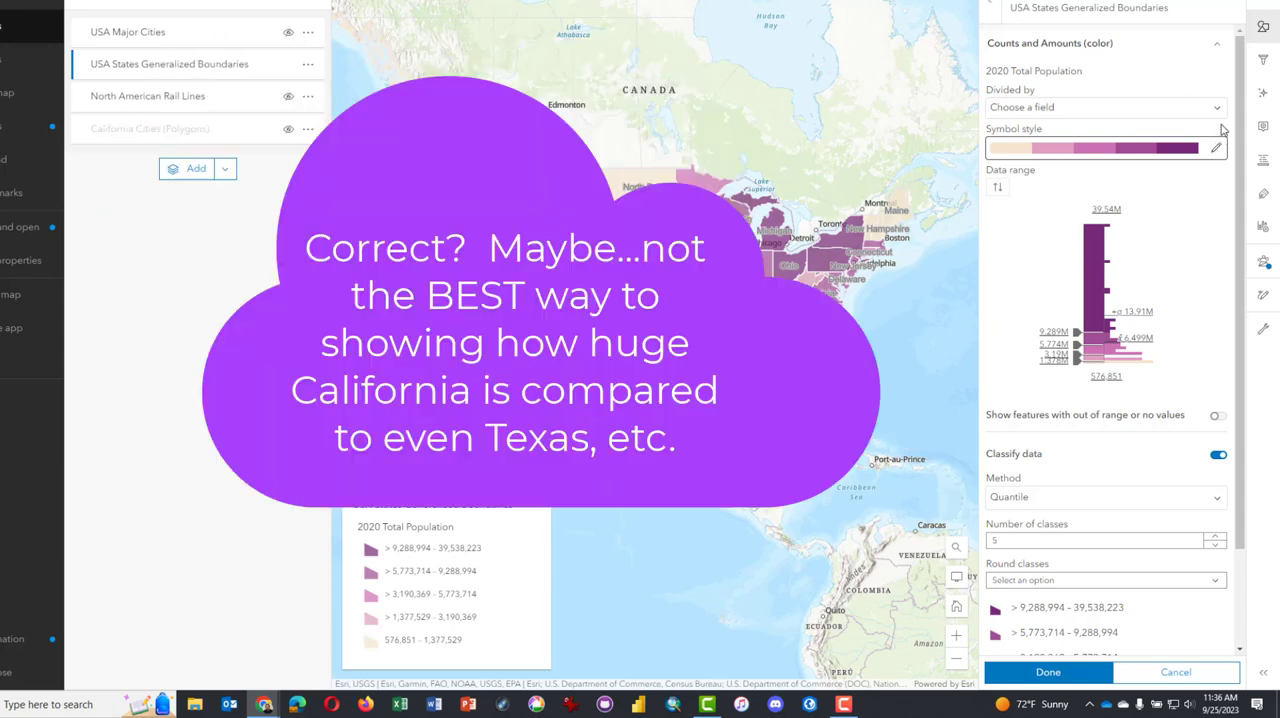
{"action": "left_click", "coordinate": [1217, 110]}
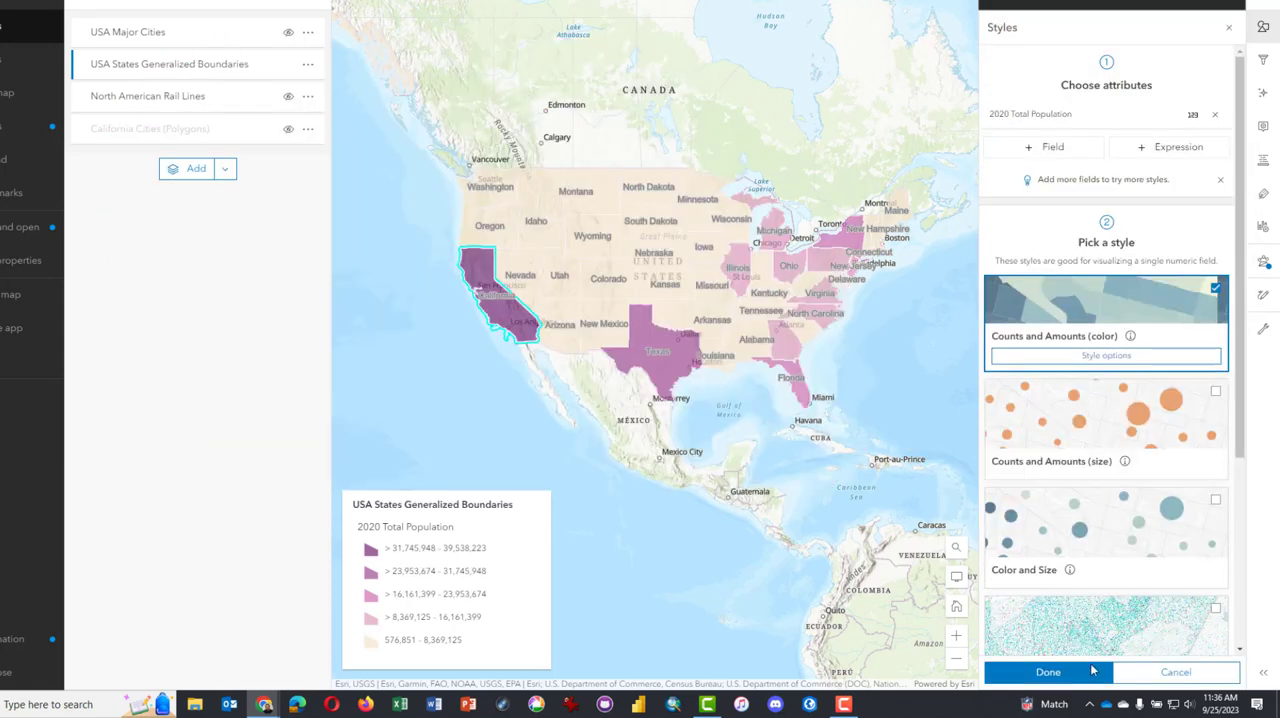
{"action": "left_click", "coordinate": [1093, 670]}
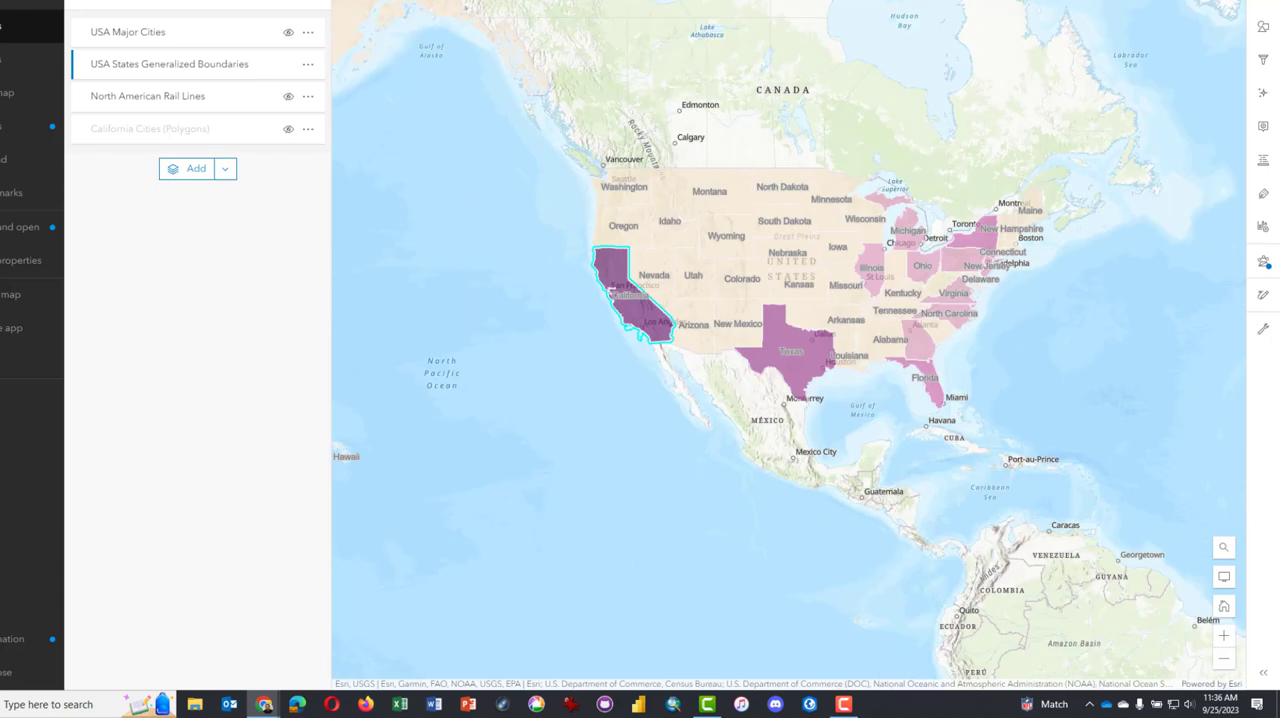